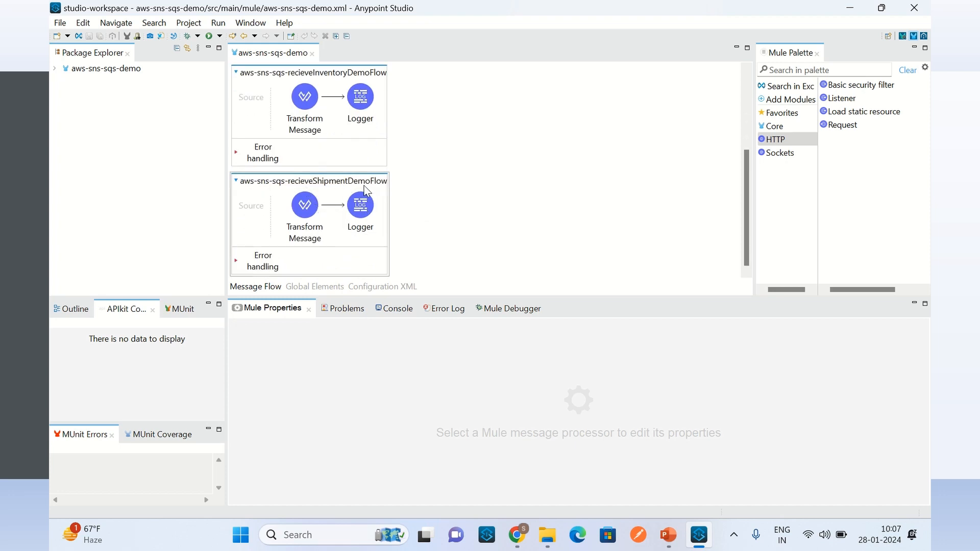
Step: Examine the publish order, receive inventory and receive shipment flows in the aws-sns-sqs-demo message flow
scroll(462, 200, "up", 2)
scroll(461, 194, "up", 1)
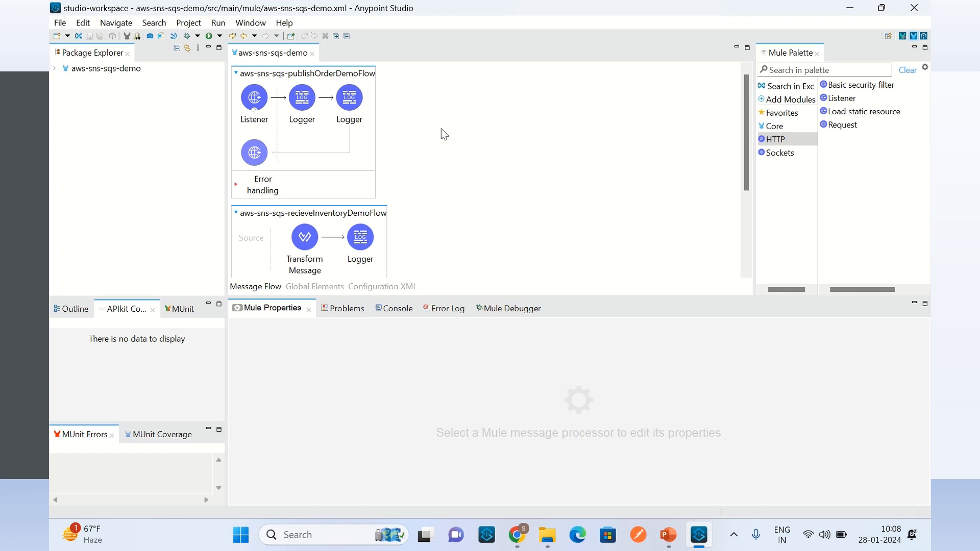
scroll(442, 130, "down", 1)
scroll(445, 142, "down", 2)
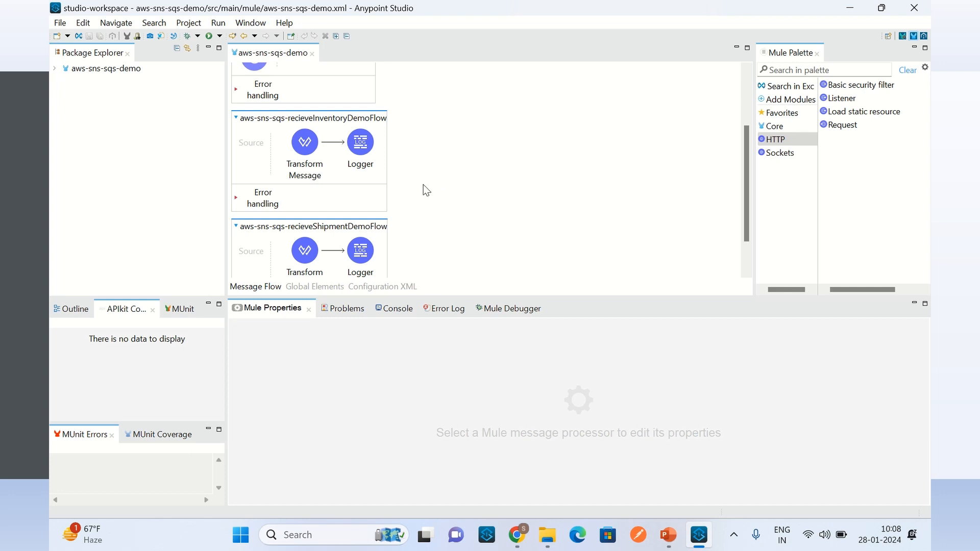
scroll(431, 176, "up", 3)
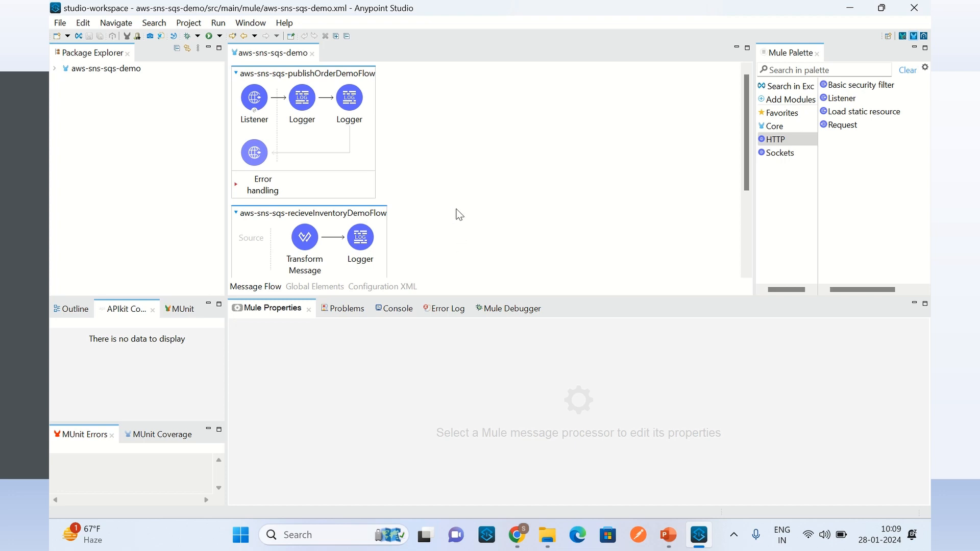
scroll(460, 215, "down", 1)
scroll(461, 224, "down", 1)
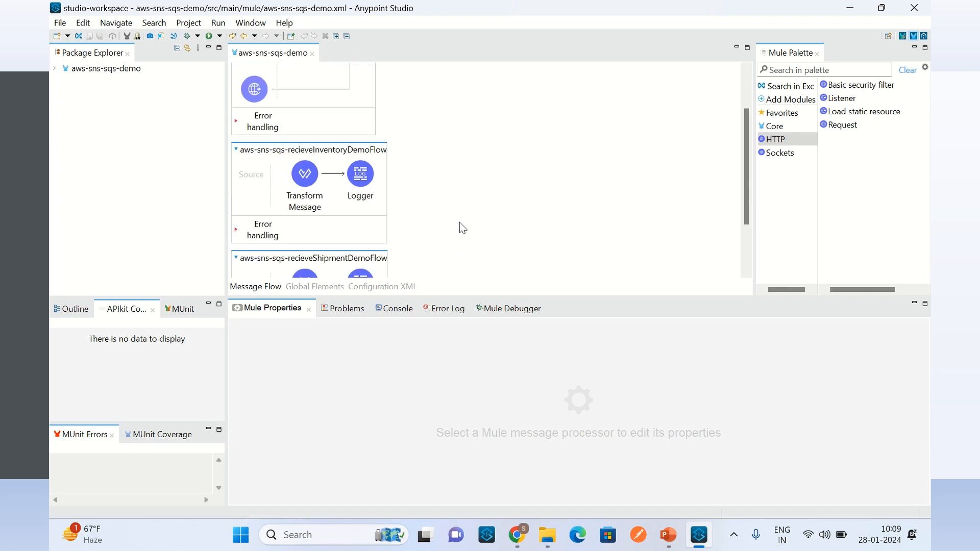
scroll(439, 213, "down", 2)
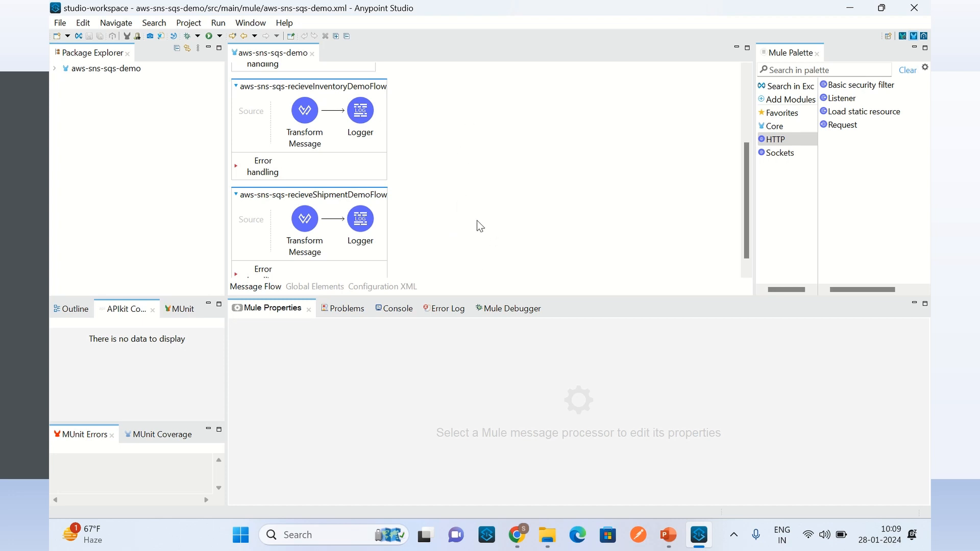
scroll(482, 228, "up", 5)
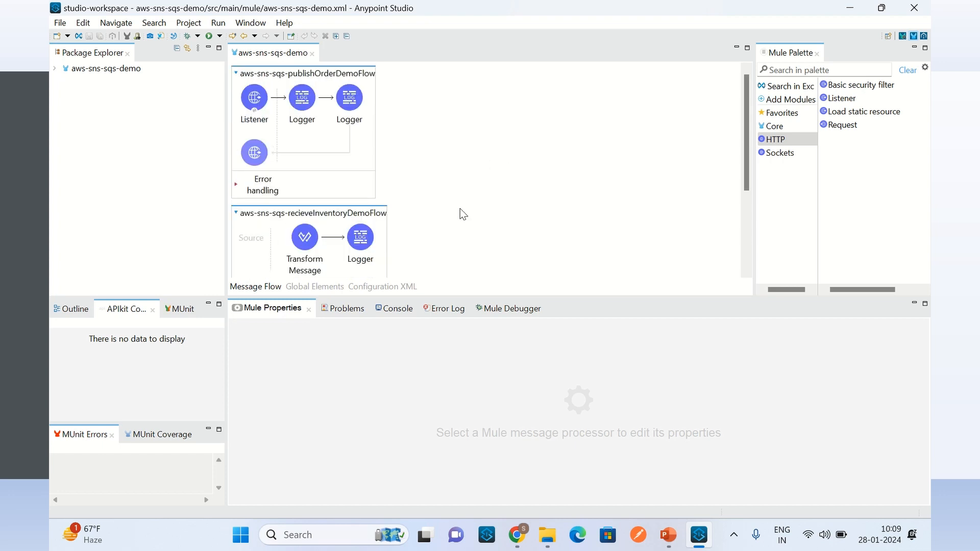
scroll(462, 228, "down", 5)
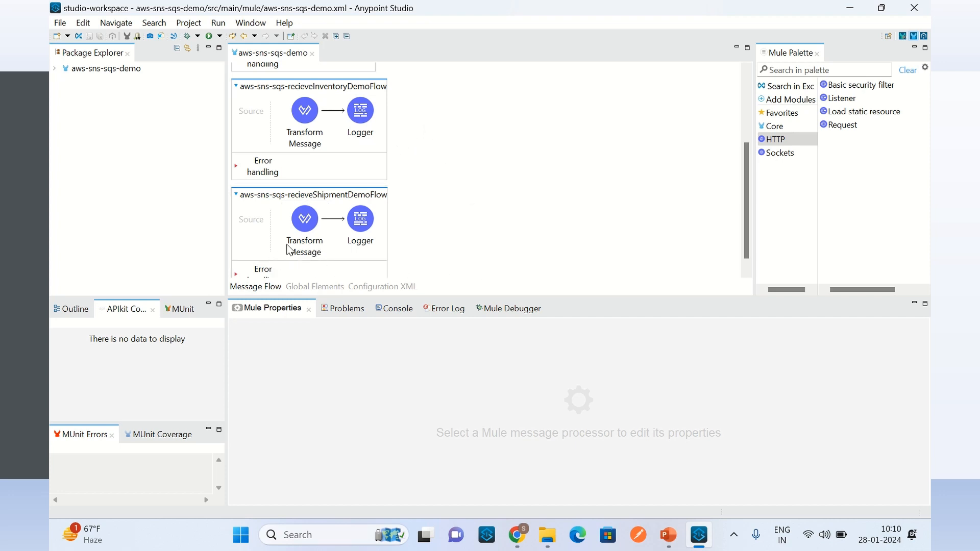
scroll(470, 220, "up", 3)
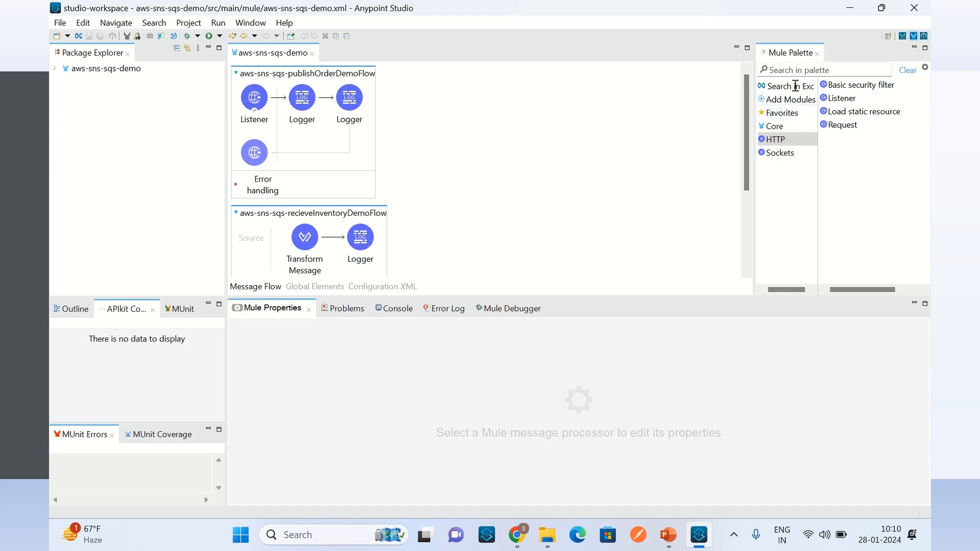
Step: Open the Exchange dependency search for the project and look up "aws sqs"
left_click(796, 86)
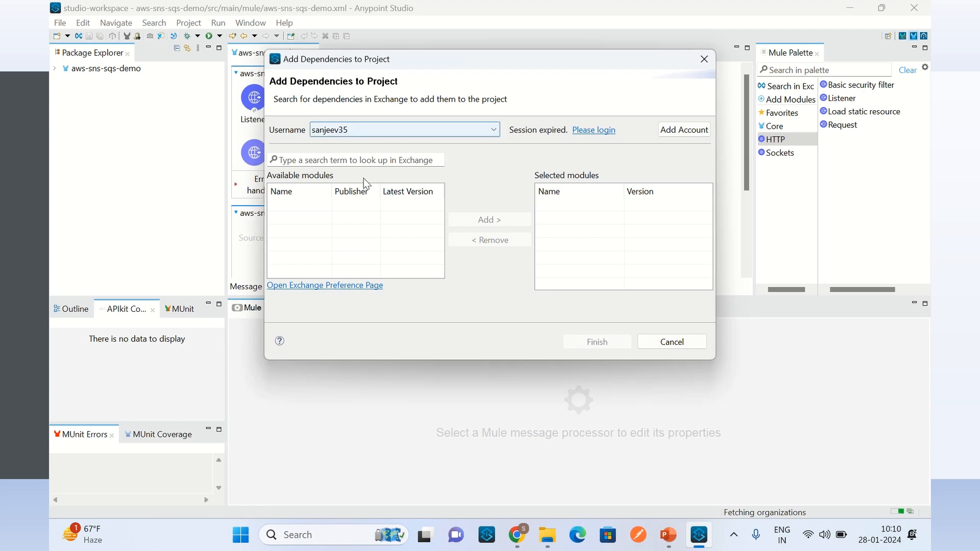
left_click(363, 159)
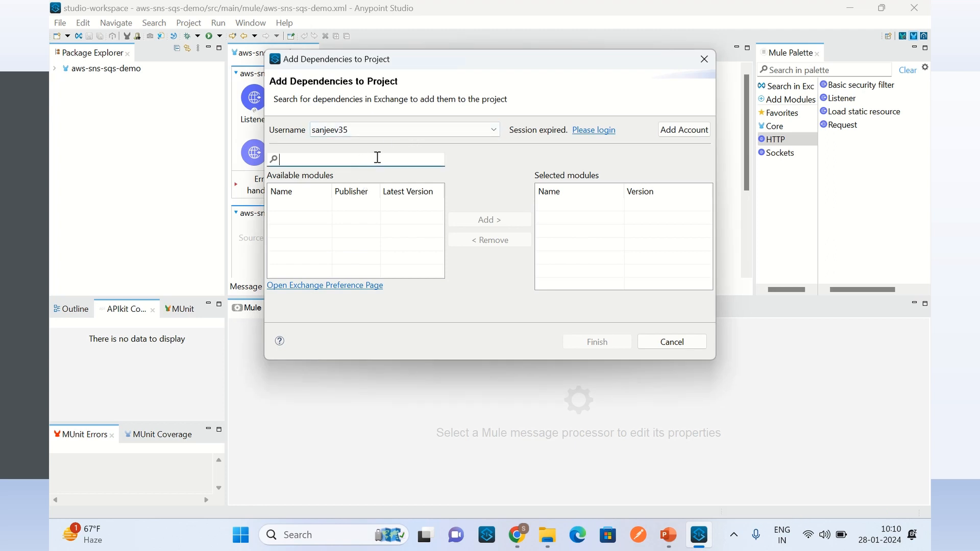
type("aws sqs")
key("Return")
Step: Renew the expired Exchange session by signing in with the MuleSoft account username and password
left_click(598, 134)
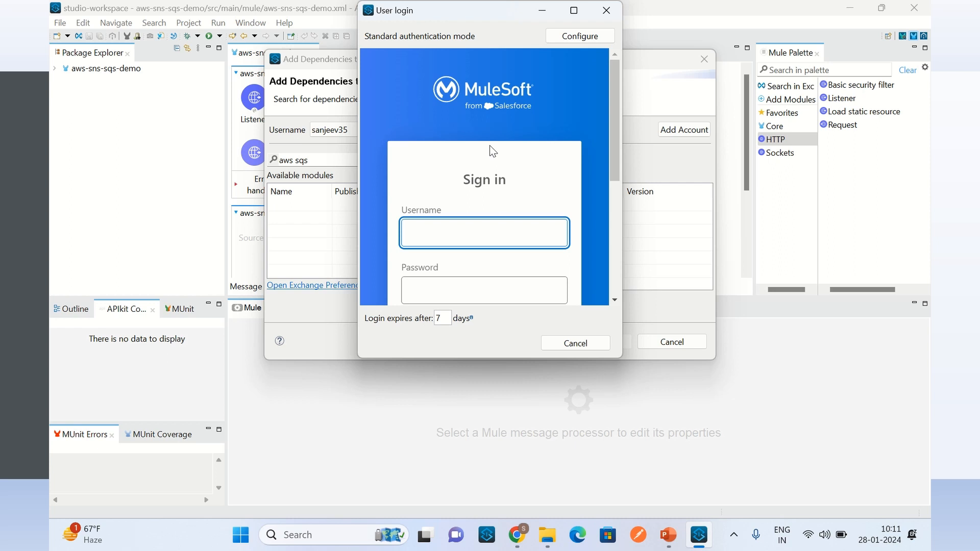
type("sanjeev36")
key("Tab")
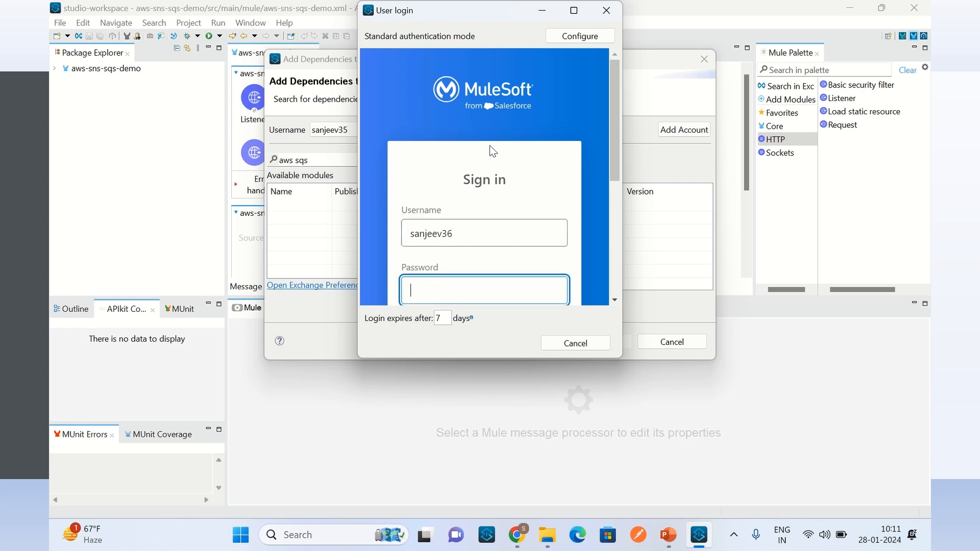
type("••••••••")
scroll(511, 194, "down", 3)
left_click(511, 198)
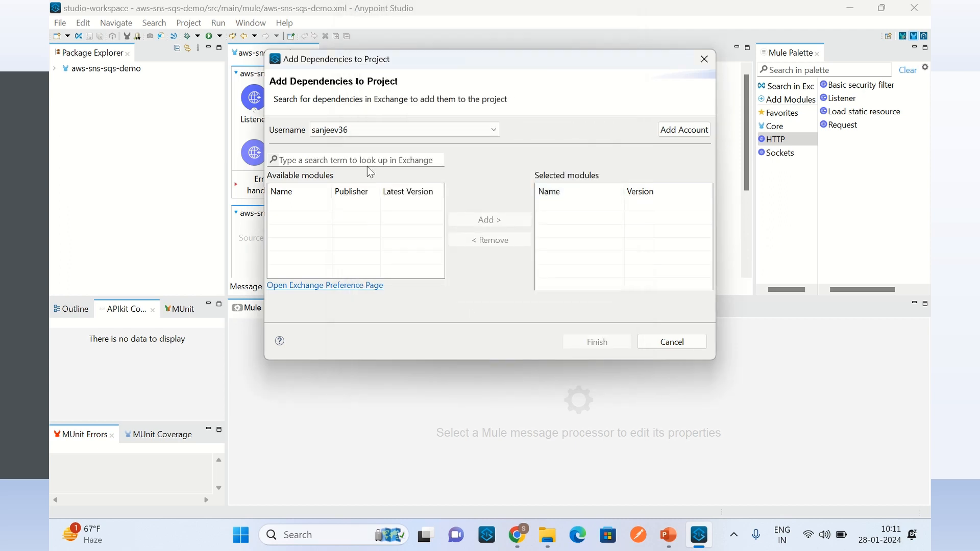
Step: Search Exchange for "aws sns" modules
left_click(366, 159)
type("aw")
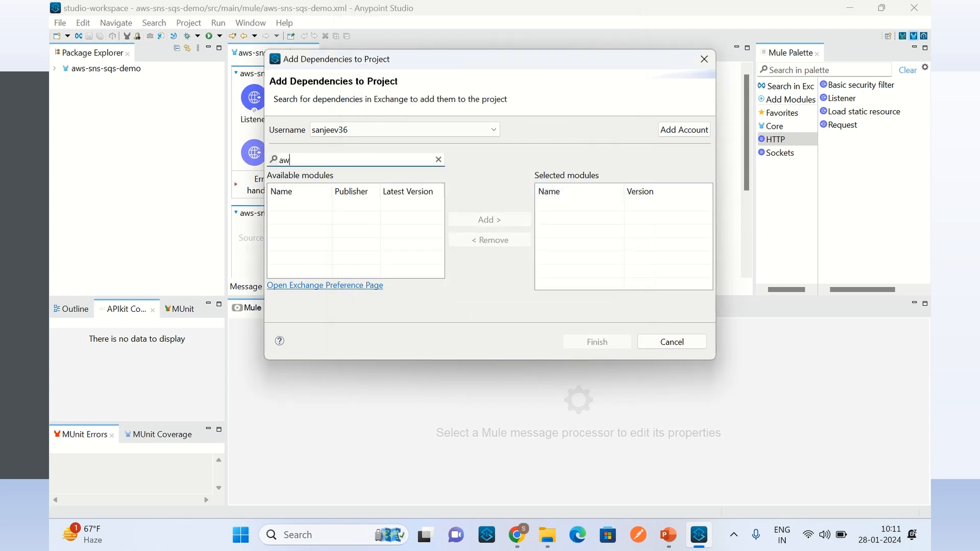
type("s sns")
Step: Search Exchange for "sns" and add Amazon SNS Connector - Mule 4, version 4.7.5, to the project
left_click_drag(294, 160, 272, 159)
key("ctrl+a")
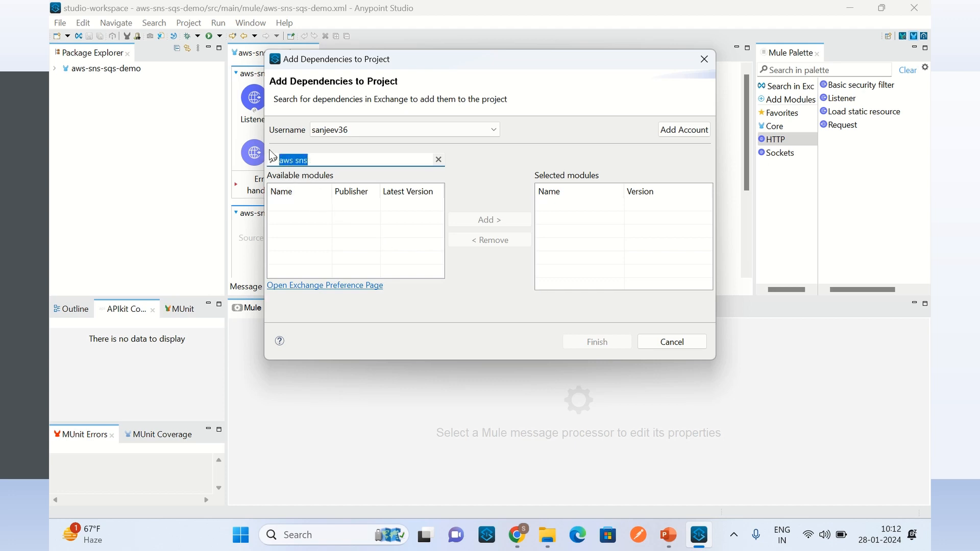
type("sns")
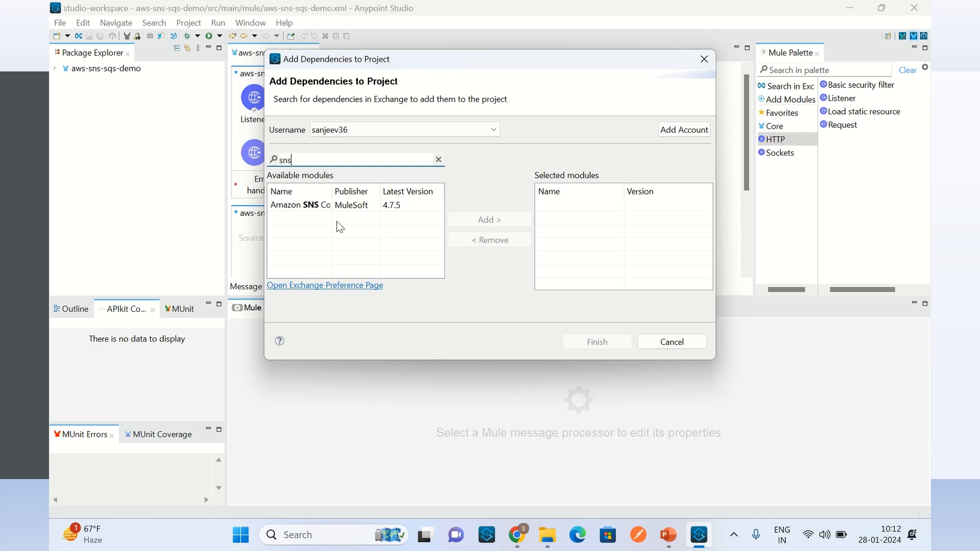
left_click_drag(335, 192, 353, 192)
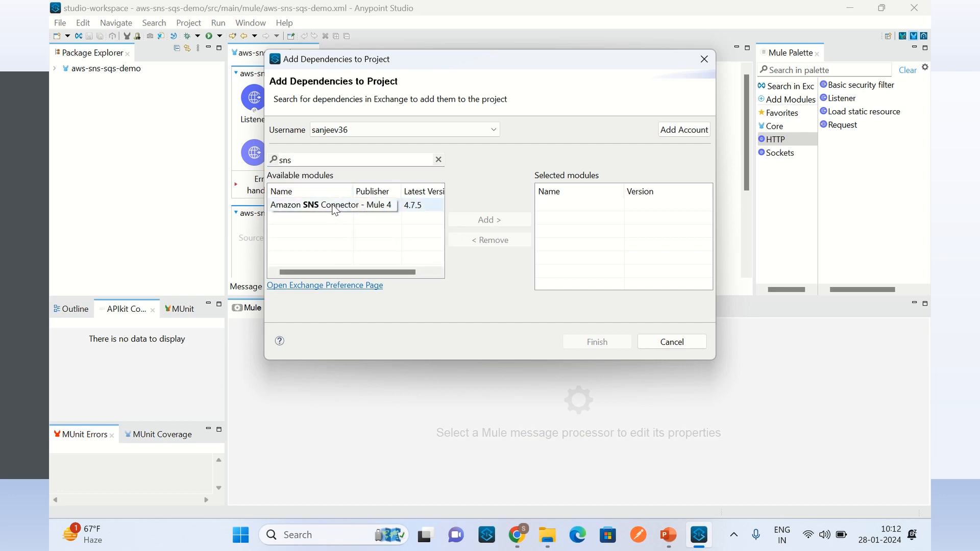
left_click(335, 209)
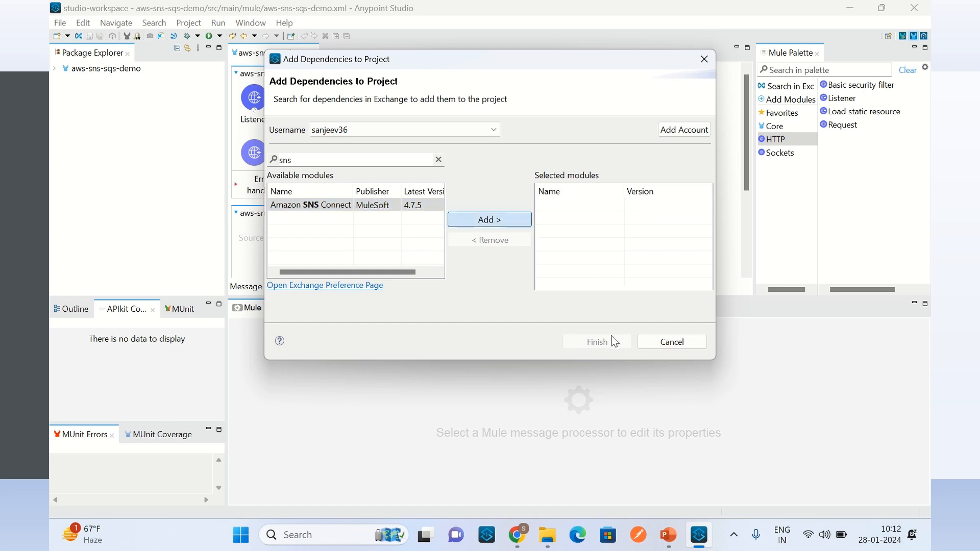
key("Return")
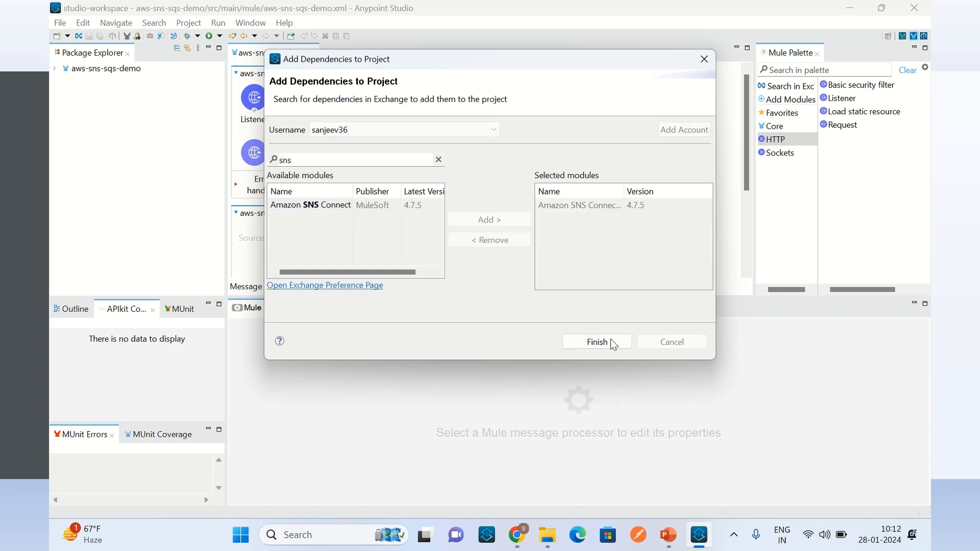
left_click(611, 343)
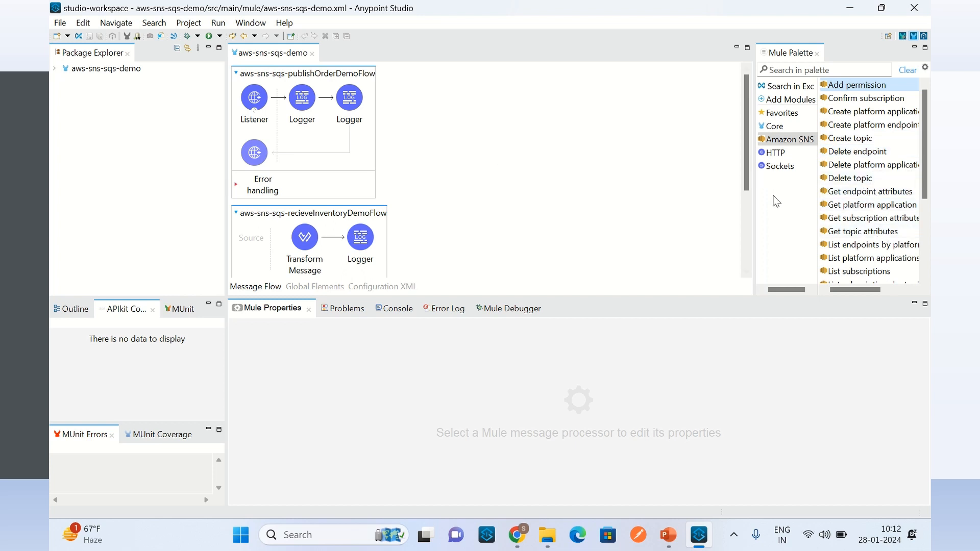
Step: Search Exchange for "sqs" and add Amazon SQS Connector - Mule 4, version 5.11.13, to the project
left_click(794, 85)
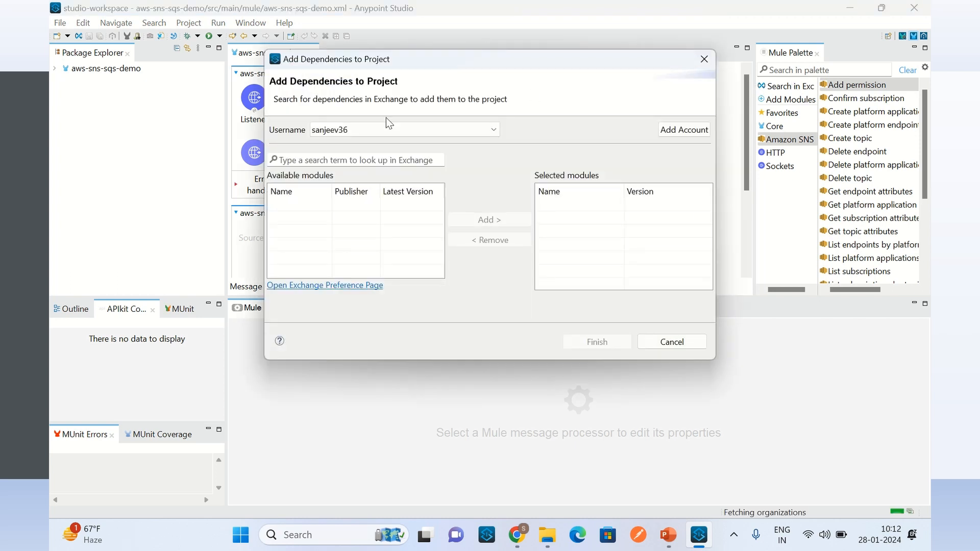
left_click(353, 158)
type("sqs")
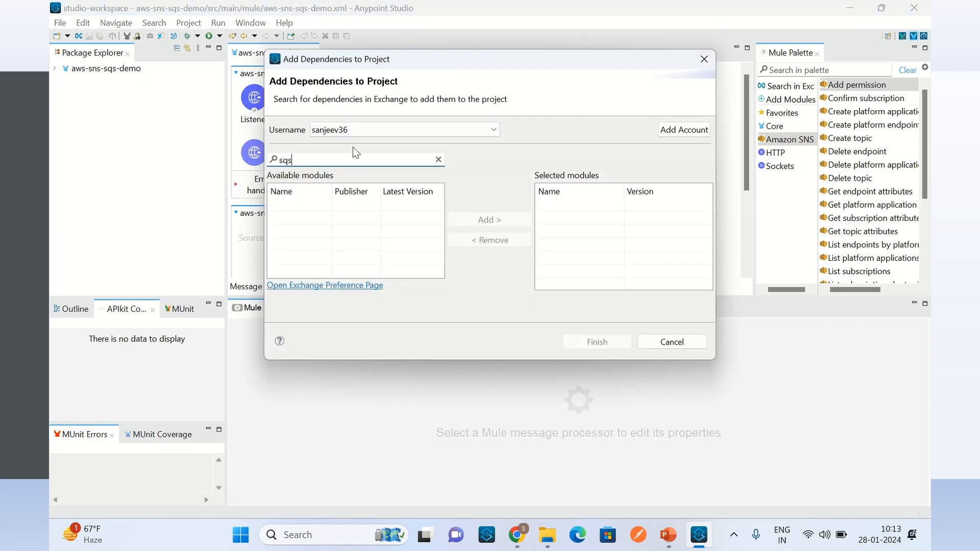
key("Return")
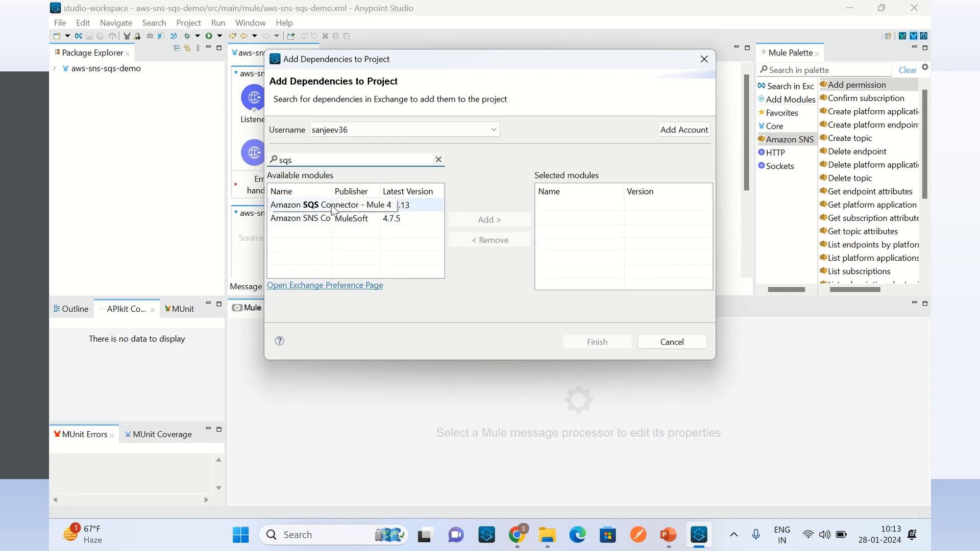
left_click(333, 205)
left_click(495, 220)
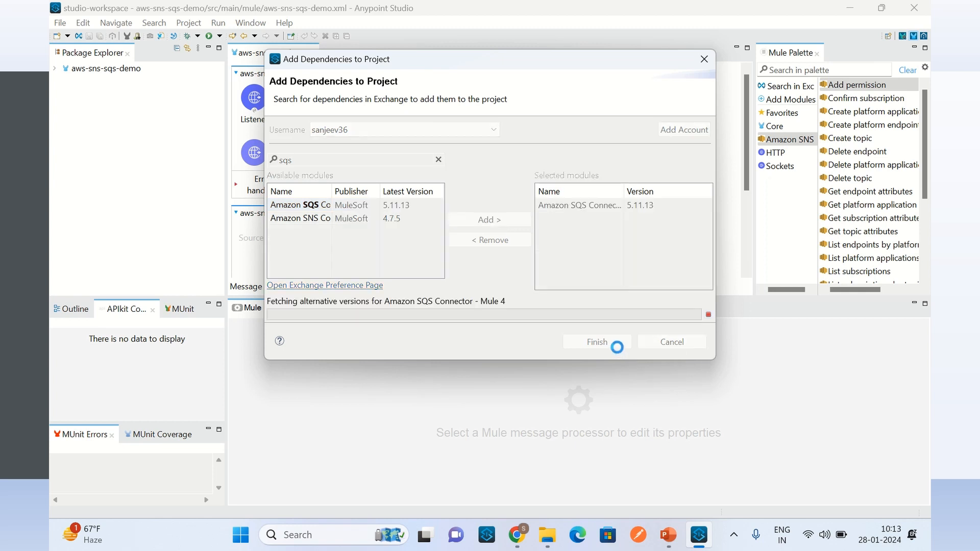
left_click(615, 345)
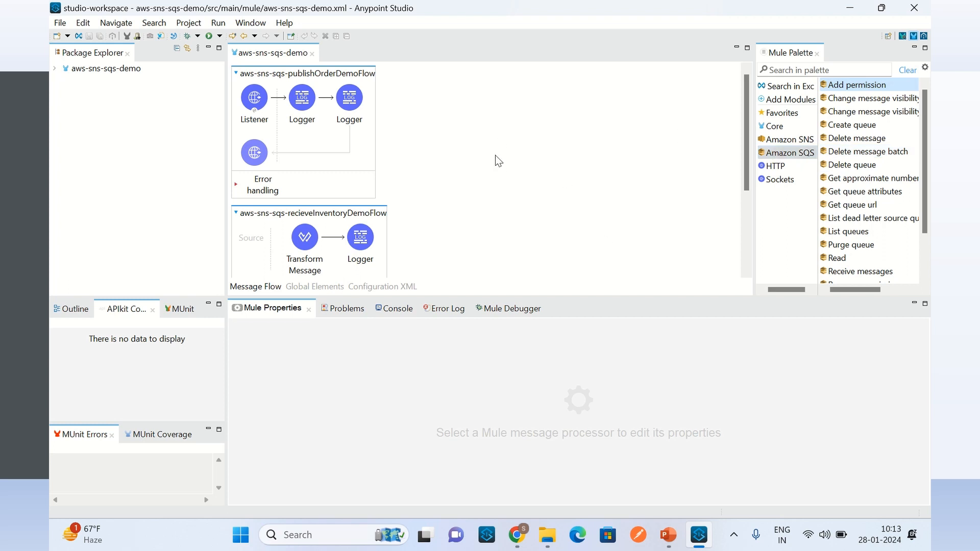
Step: Insert an Amazon SNS Publish operation between the two loggers of aws-sns-sqs-publishOrderDemoFlow
left_click(806, 146)
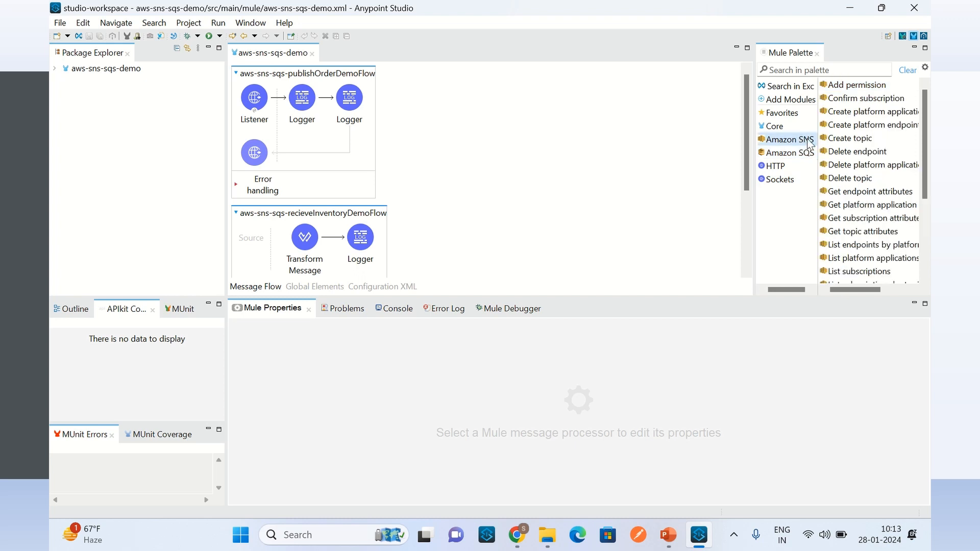
scroll(897, 251, "down", 4)
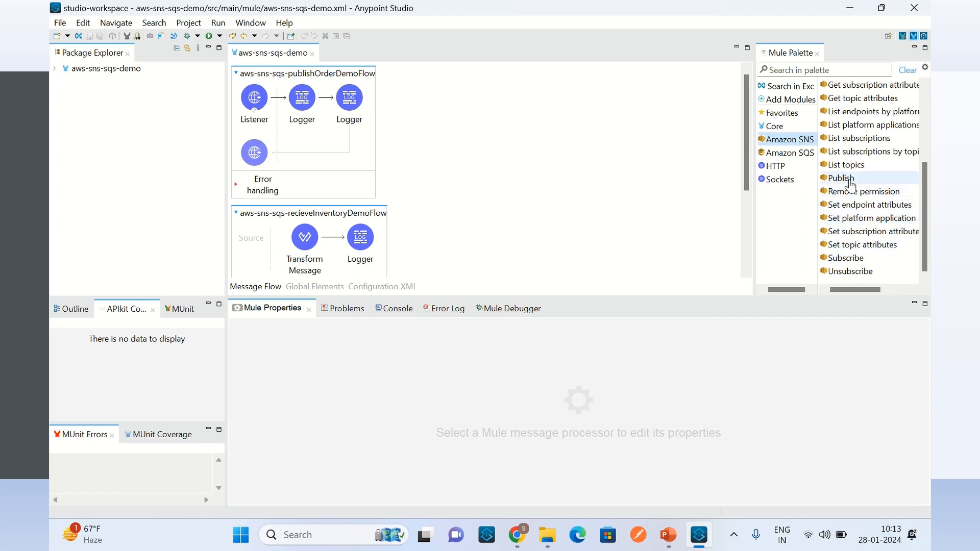
left_click_drag(843, 180, 324, 104)
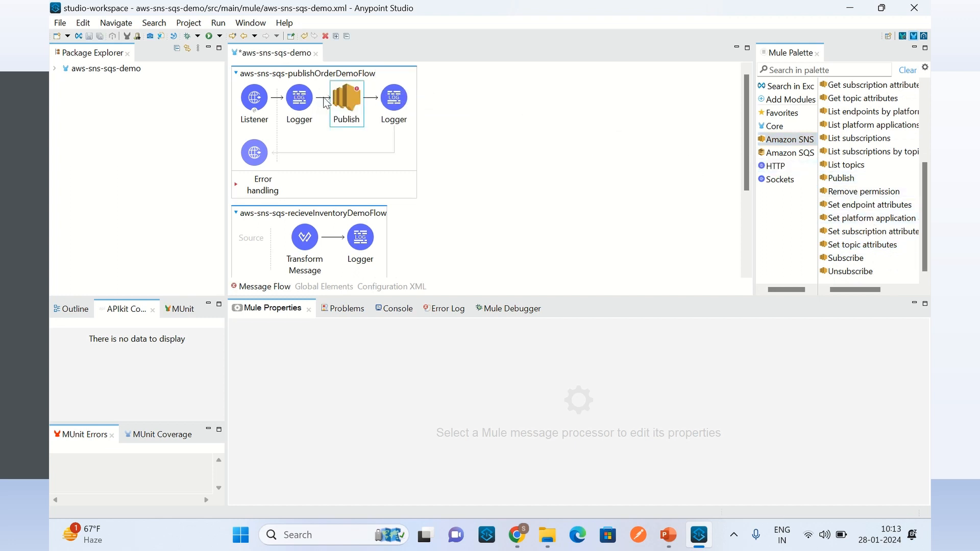
Step: Add the Amazon SQS Receive messages component as the source of aws-sns-sqs-recieveInventoryDemoFlow
left_click(809, 156)
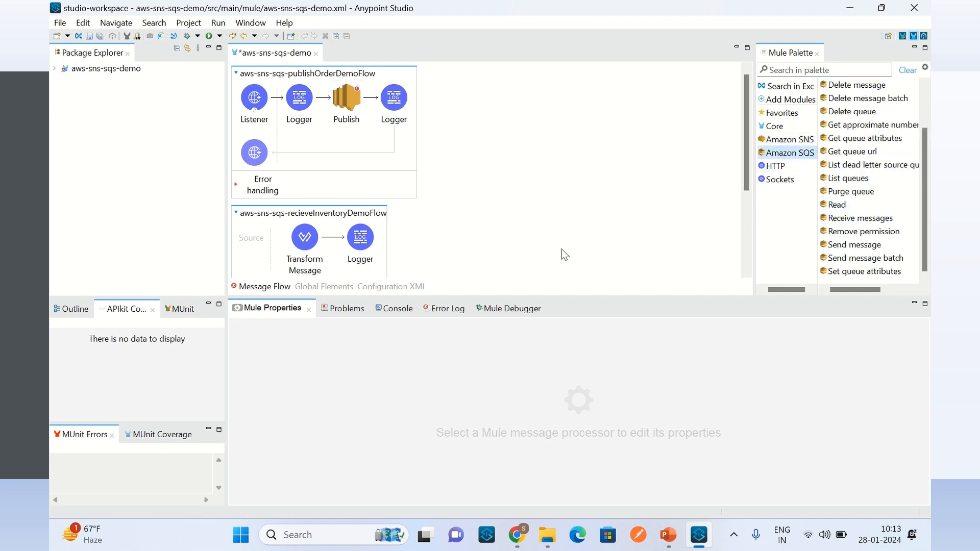
scroll(545, 232, "down", 1)
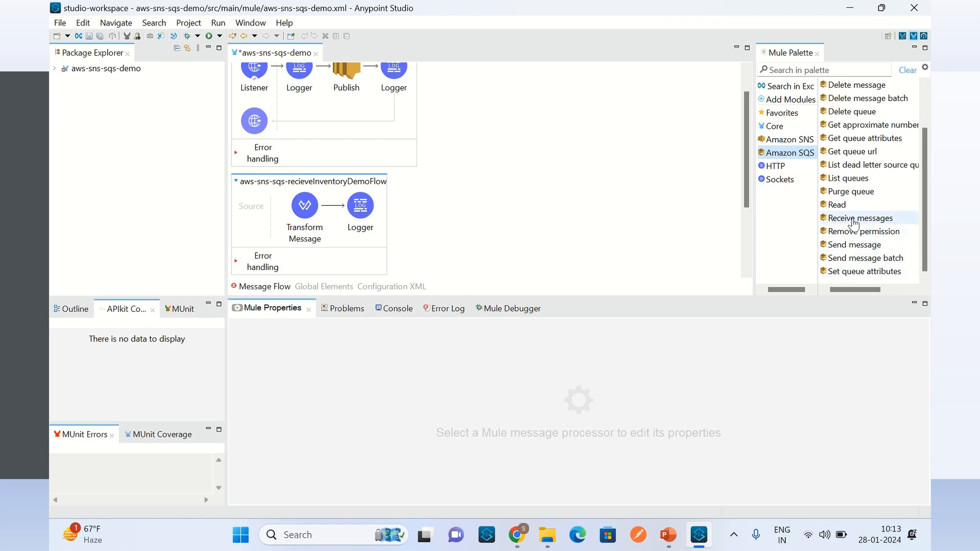
mouse_move(856, 224)
left_mouse_down()
mouse_move(443, 224)
mouse_move(265, 198)
mouse_move(256, 207)
left_mouse_up()
Step: Add the Amazon SQS Receive messages component as the source of aws-sns-sqs-recieveShipmentDemoFlow, then deselect it
scroll(485, 184, "down", 3)
scroll(515, 177, "down", 2)
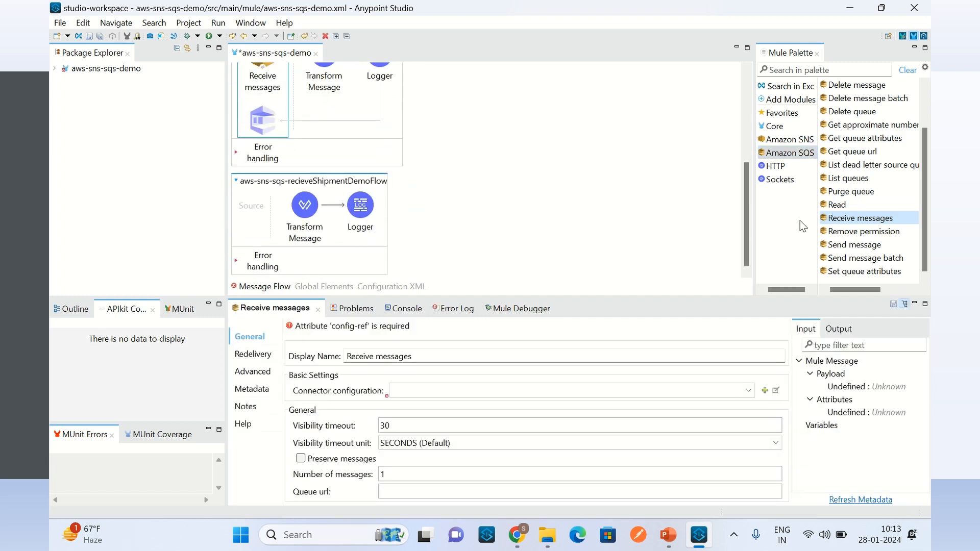
left_click_drag(861, 225, 255, 209)
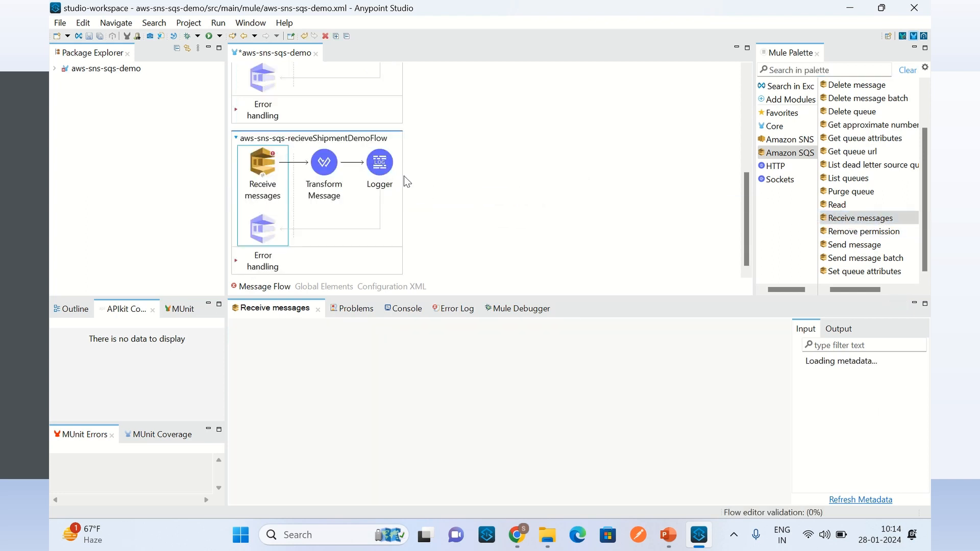
left_click(548, 160)
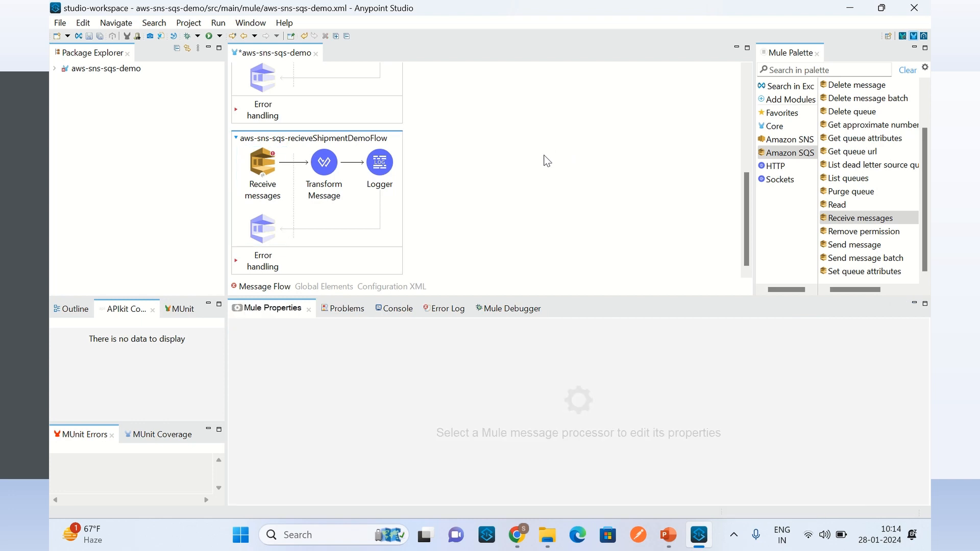
scroll(547, 160, "up", 5)
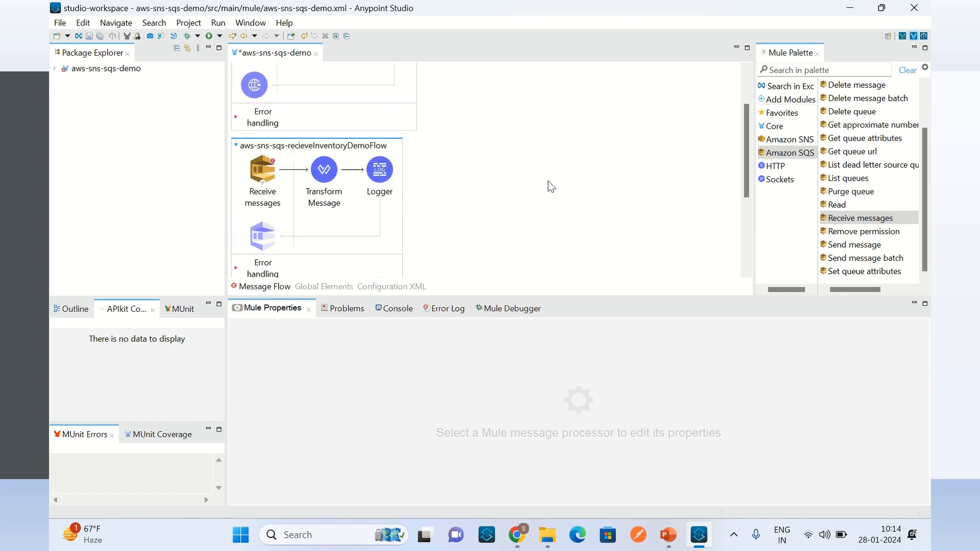
scroll(551, 186, "up", 1)
scroll(550, 184, "up", 1)
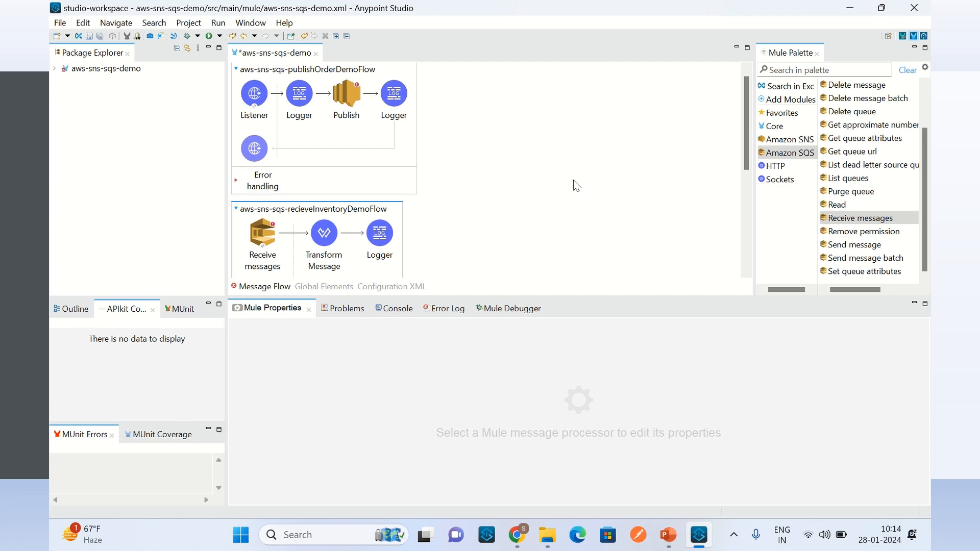
Step: Switch to the AWS console in Chrome, open Simple Queue Service, and create a Standard queue named inventoryQueue
left_click(518, 534)
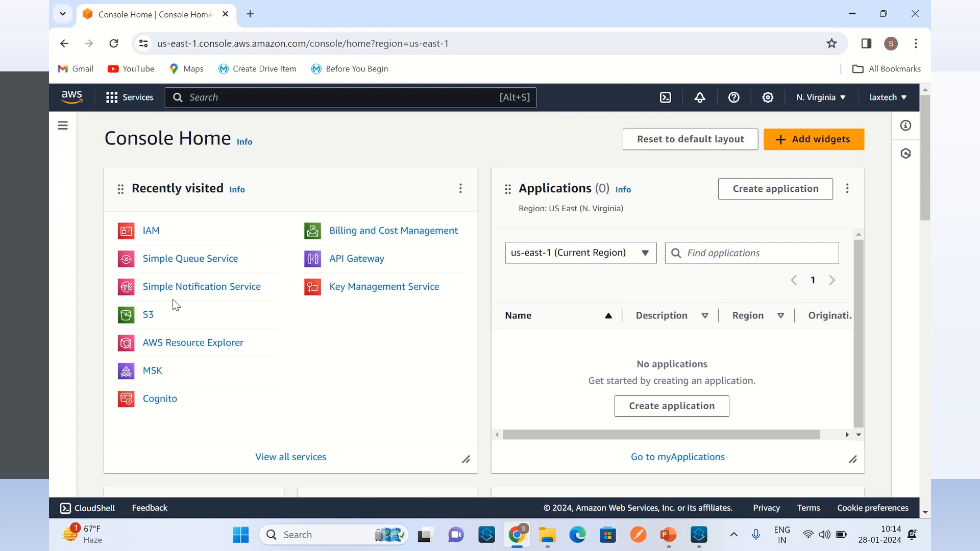
left_click(199, 264)
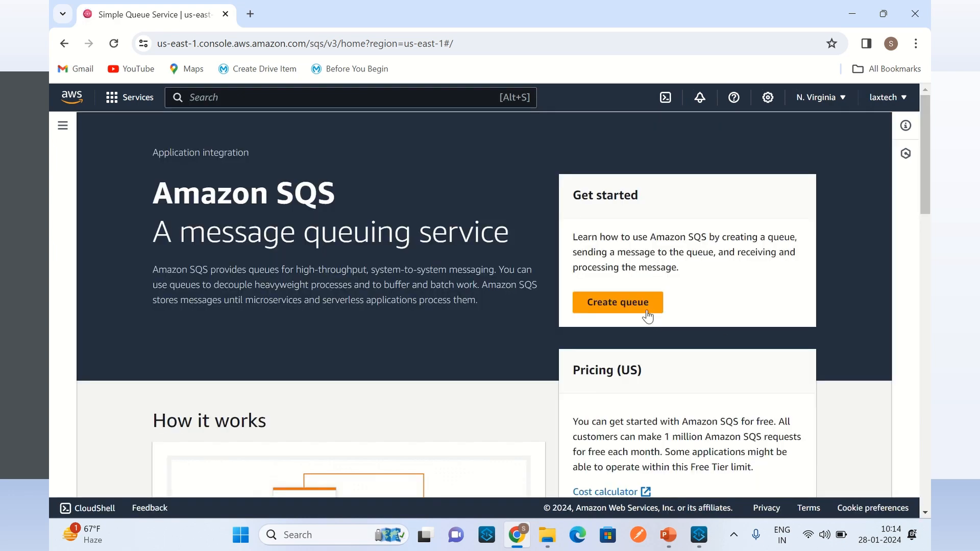
left_click(647, 315)
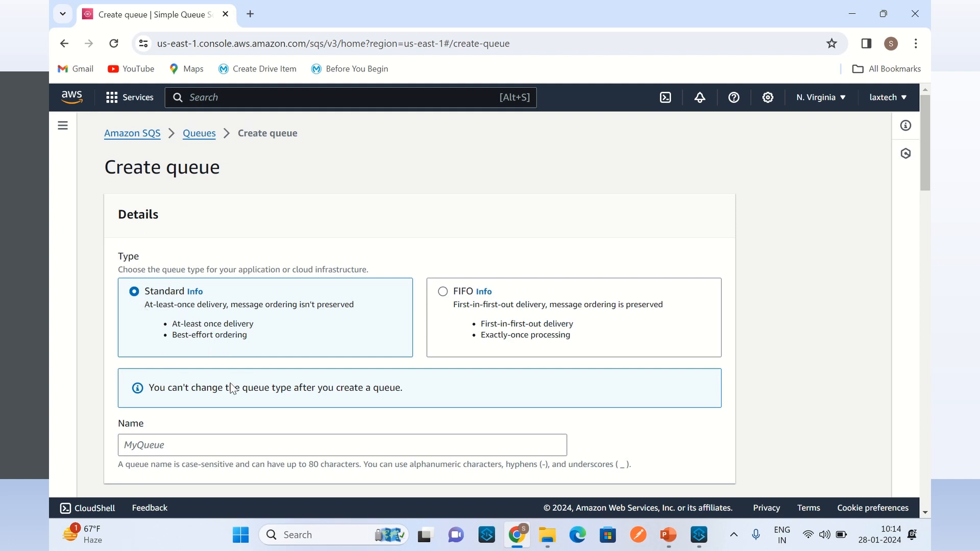
left_click(200, 445)
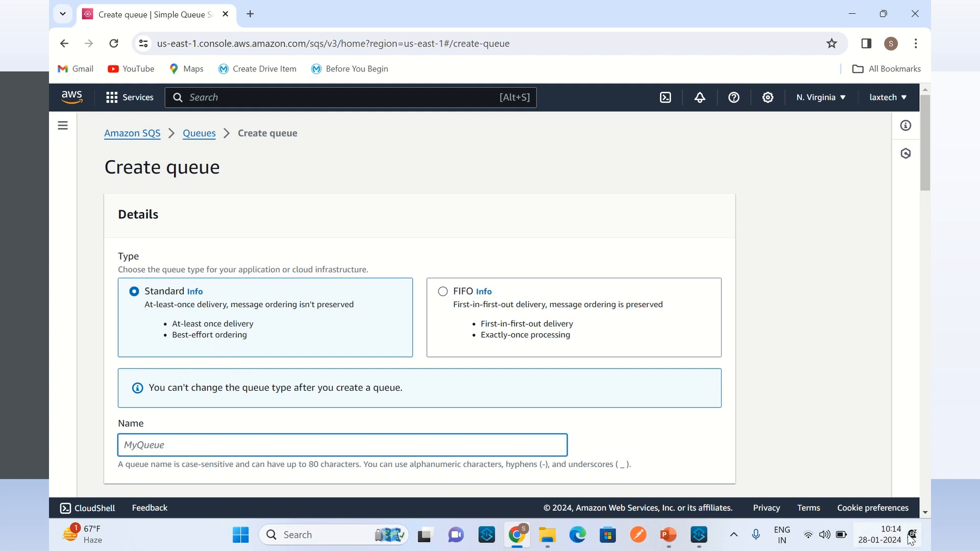
type("inventoryQueue")
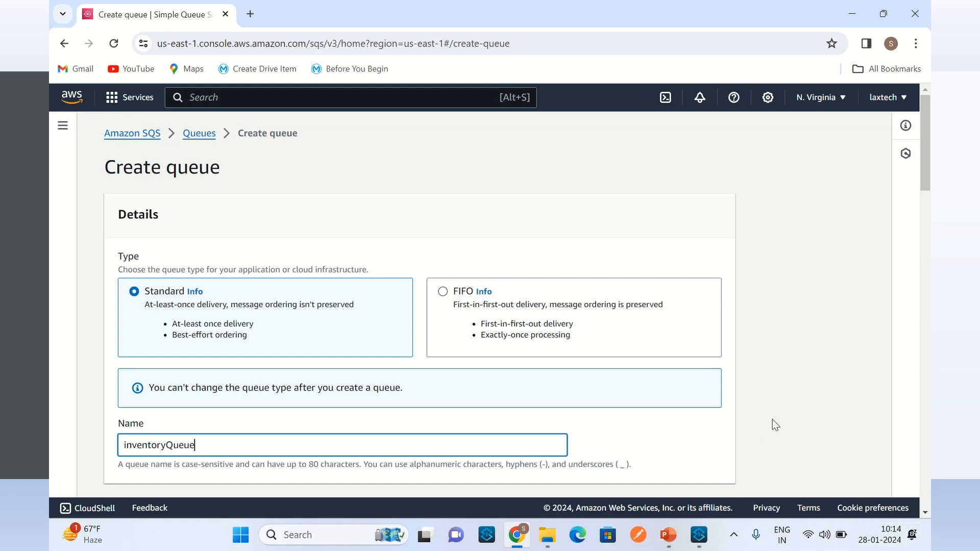
left_click(795, 398)
scroll(801, 350, "down", 15)
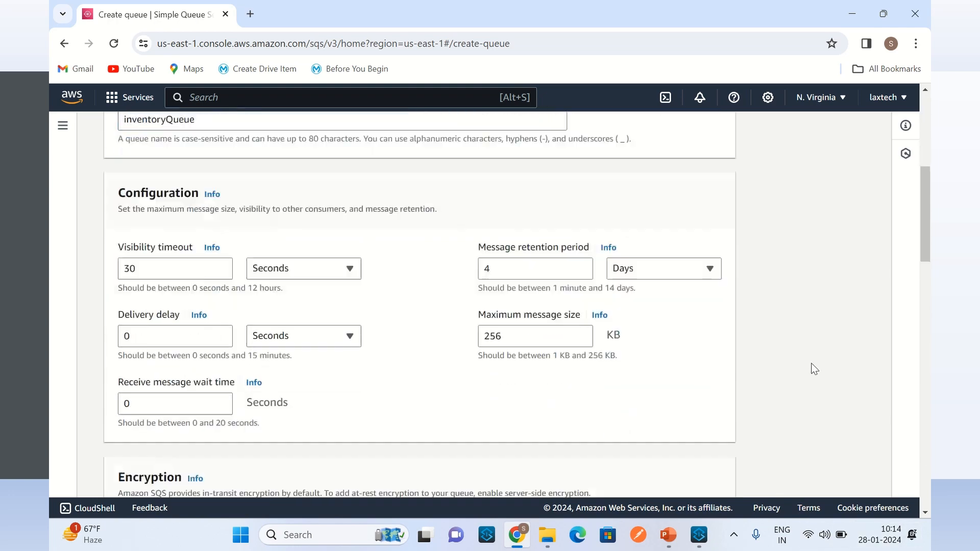
scroll(822, 393, "down", 10)
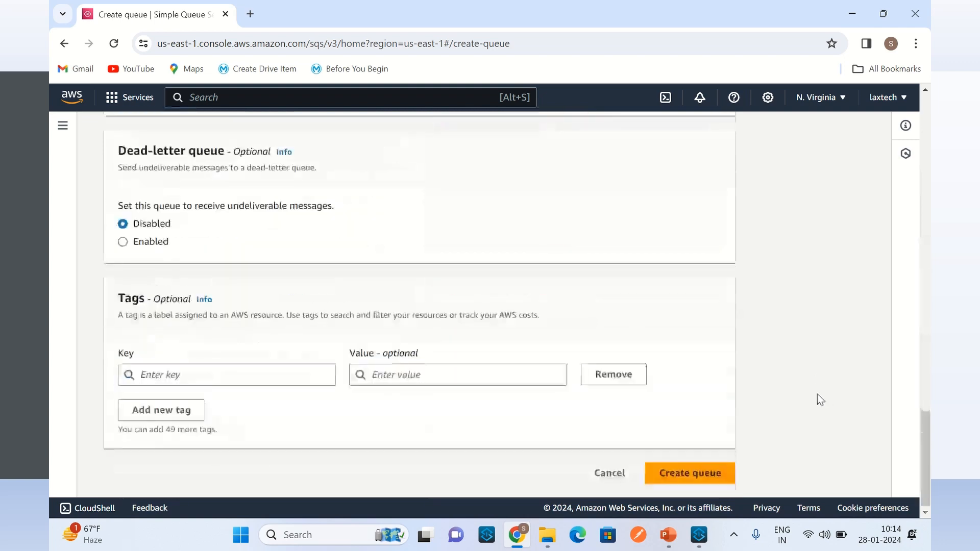
left_click(701, 480)
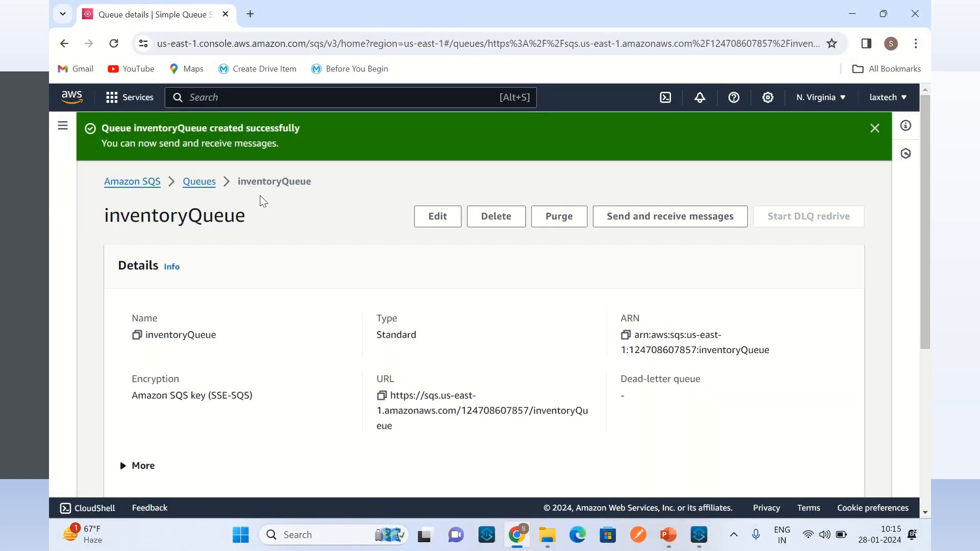
Step: Create a second Standard SQS queue named shipmentQueue, keeping the default configuration
left_click(199, 182)
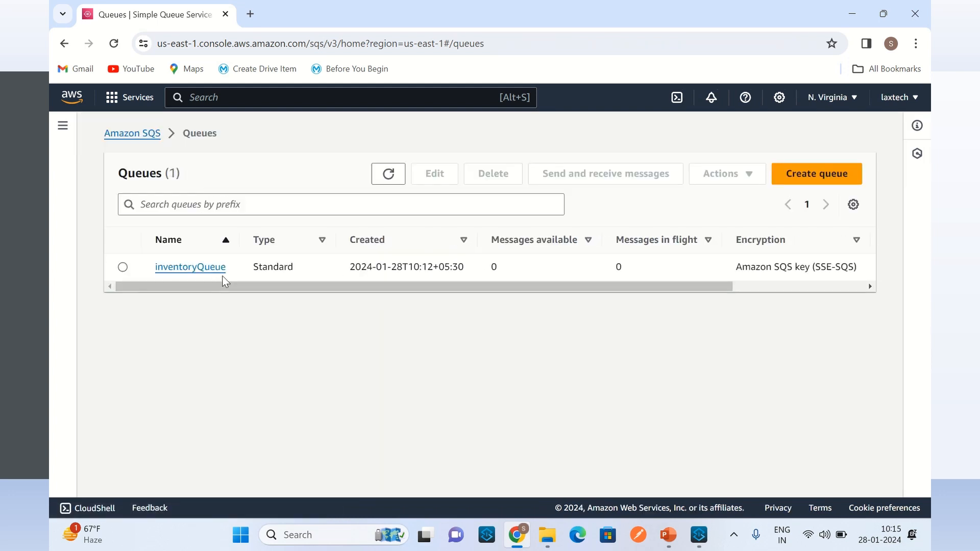
left_click(144, 137)
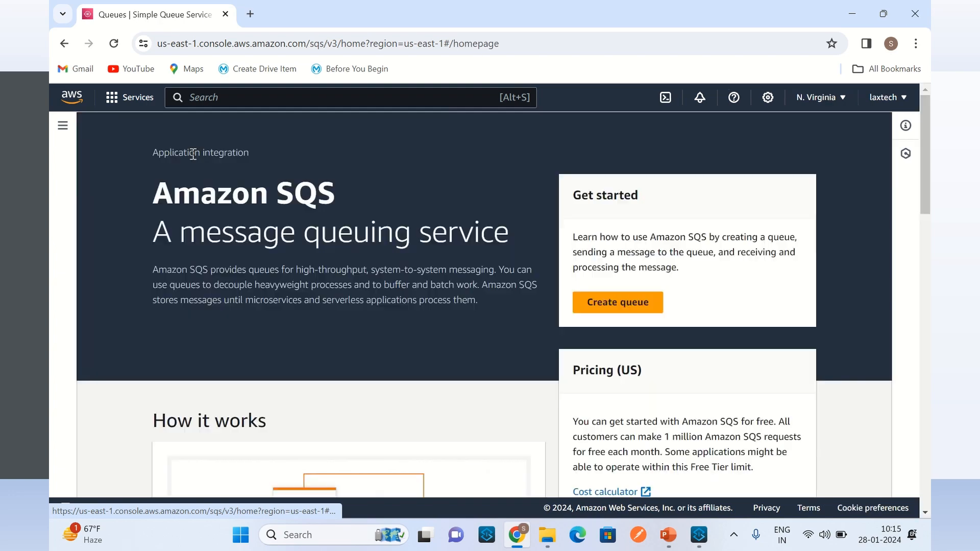
left_click(616, 303)
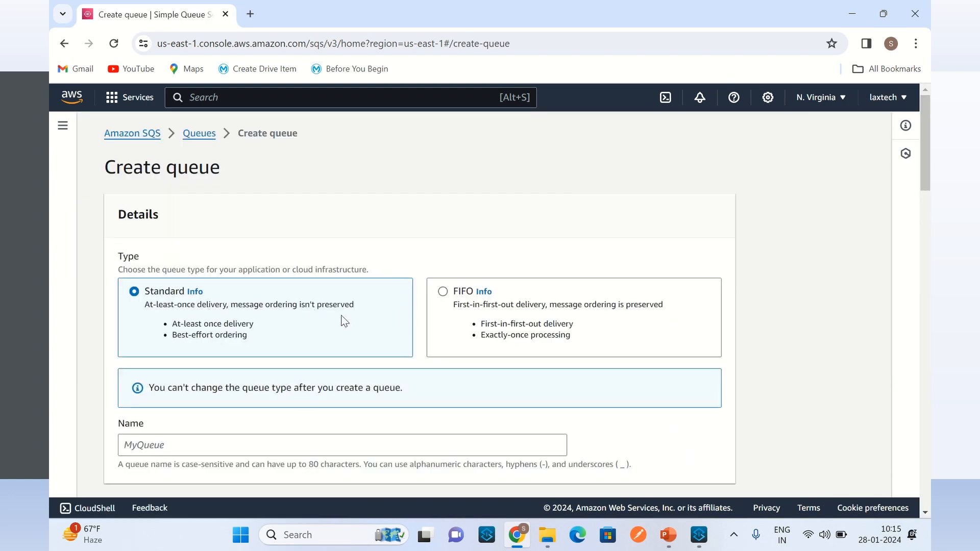
scroll(633, 393, "down", 15)
scroll(634, 396, "up", 15)
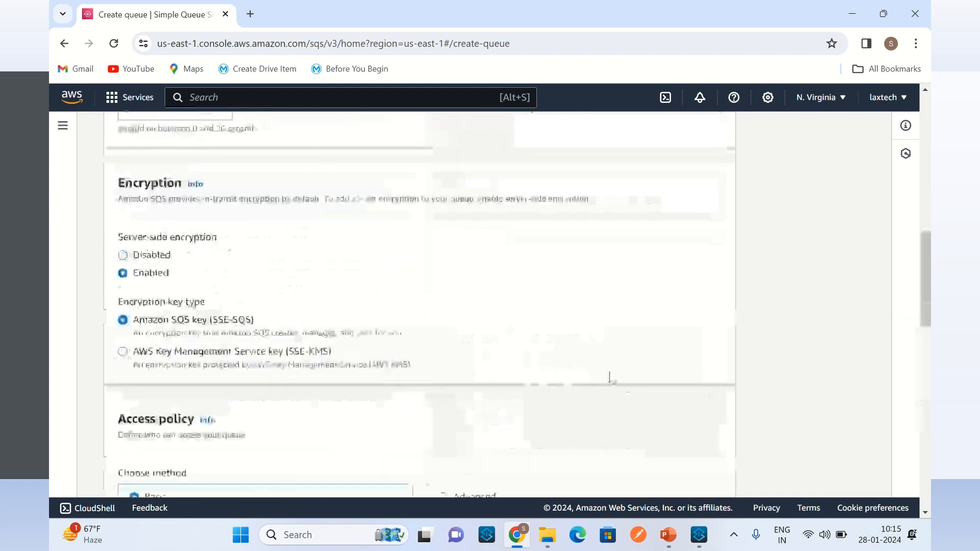
left_click(191, 306)
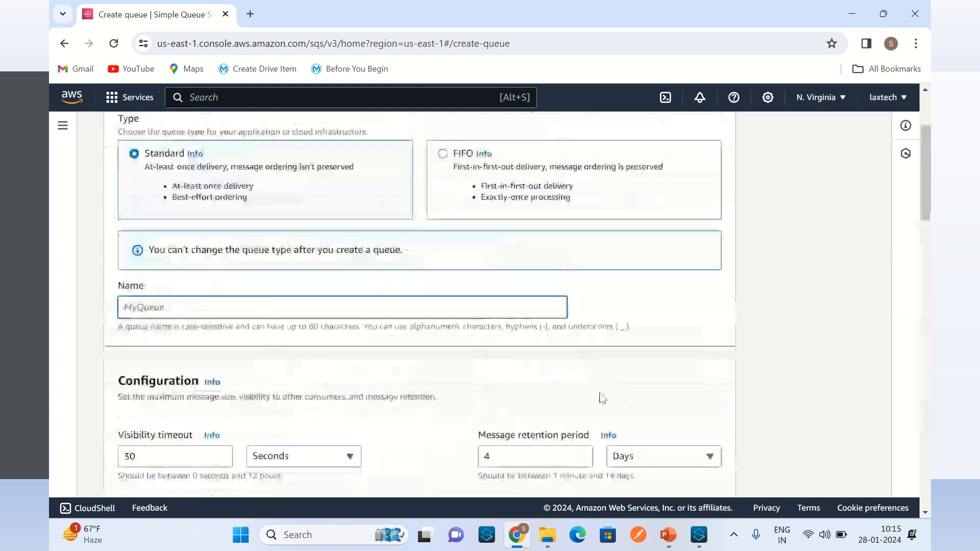
type("shipmen")
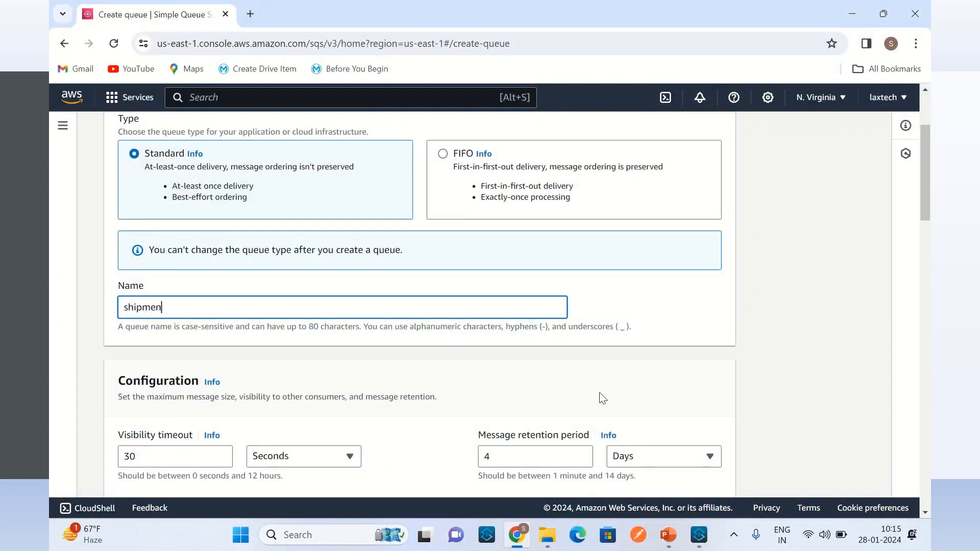
type("tQueue")
scroll(813, 350, "down", 20)
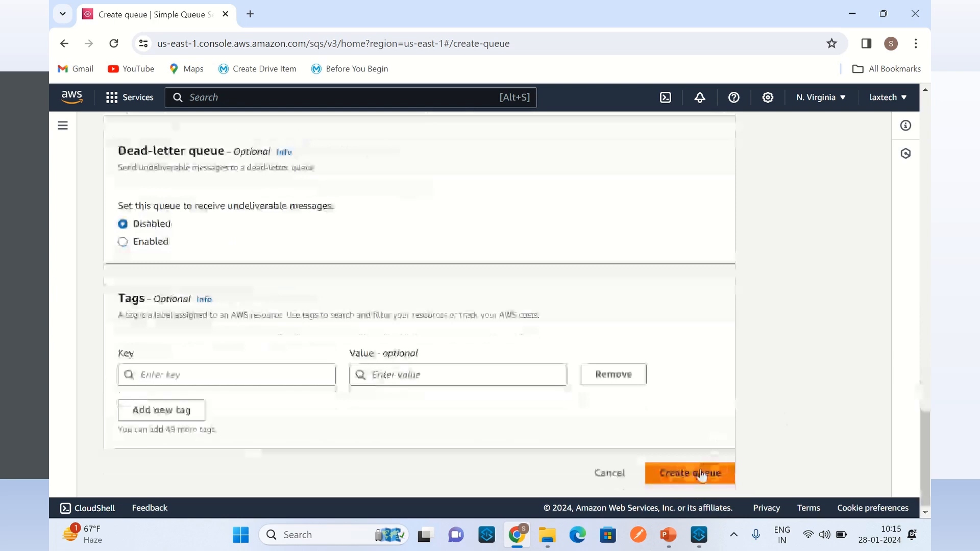
left_click(707, 472)
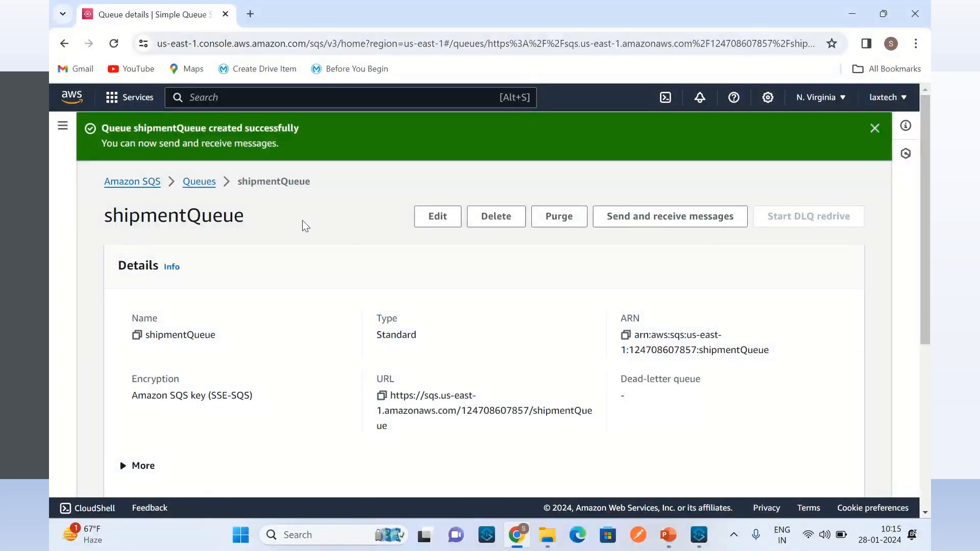
Step: View the list of SQS queues, search AWS services for "sns", and open Simple Notification Service
left_click(199, 182)
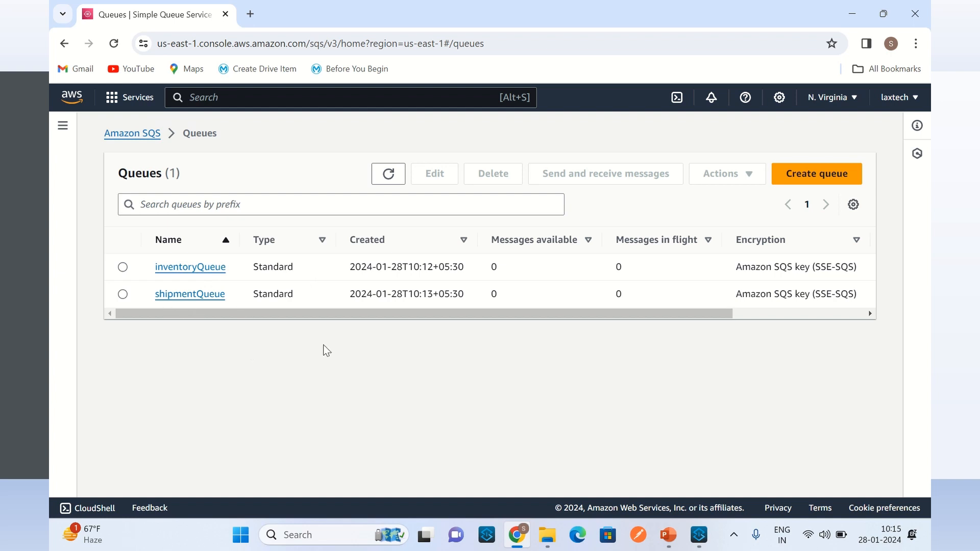
left_click(250, 99)
type("sn")
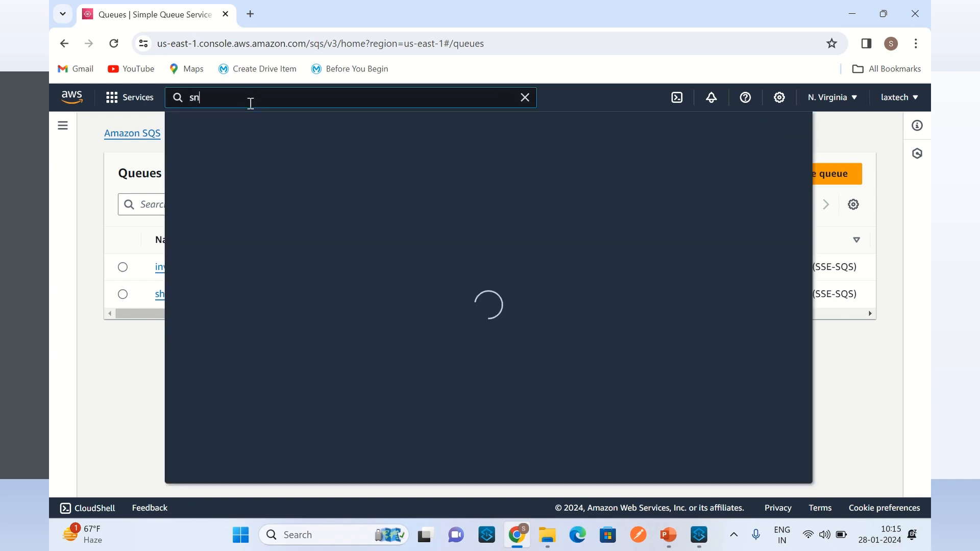
type("s")
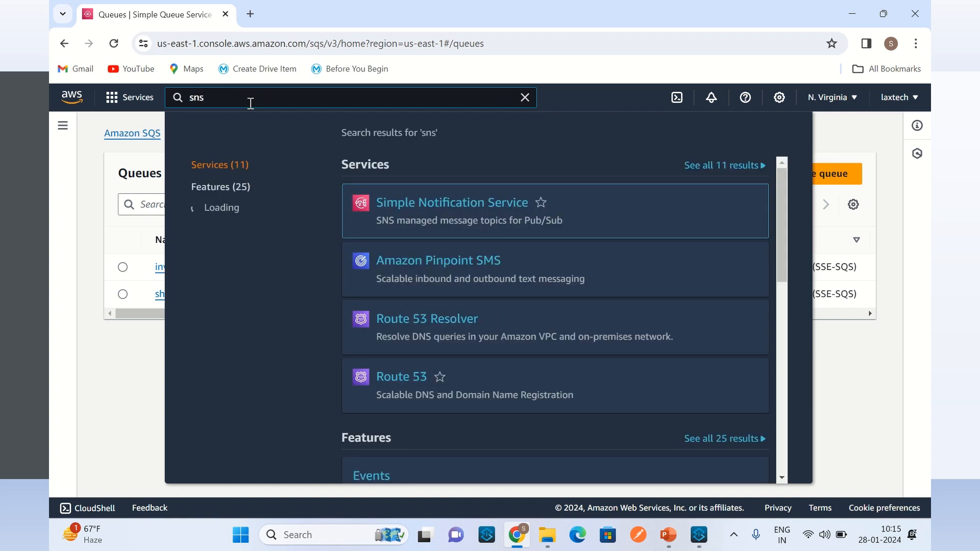
left_click(442, 215)
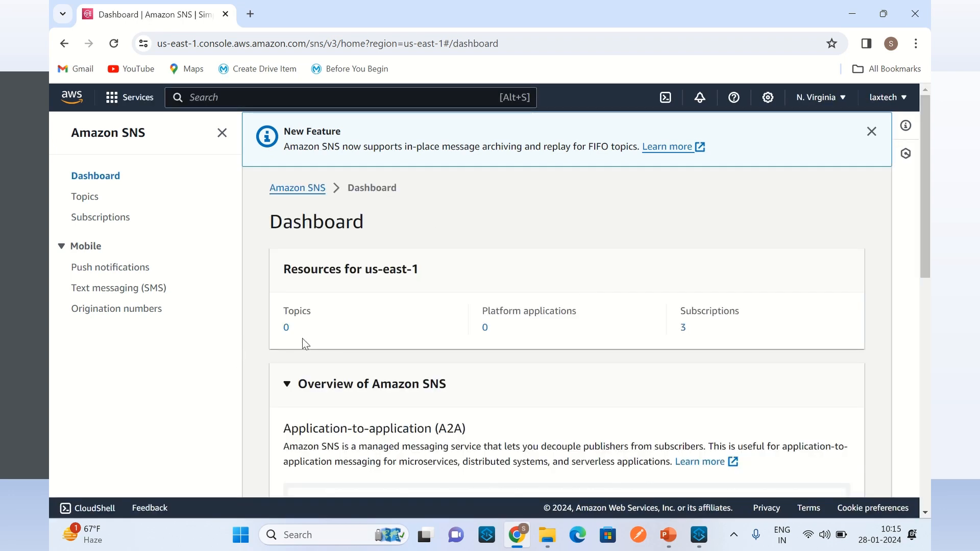
Step: Create a Standard SNS topic named orderTopic, keeping the optional settings at their defaults
left_click(286, 327)
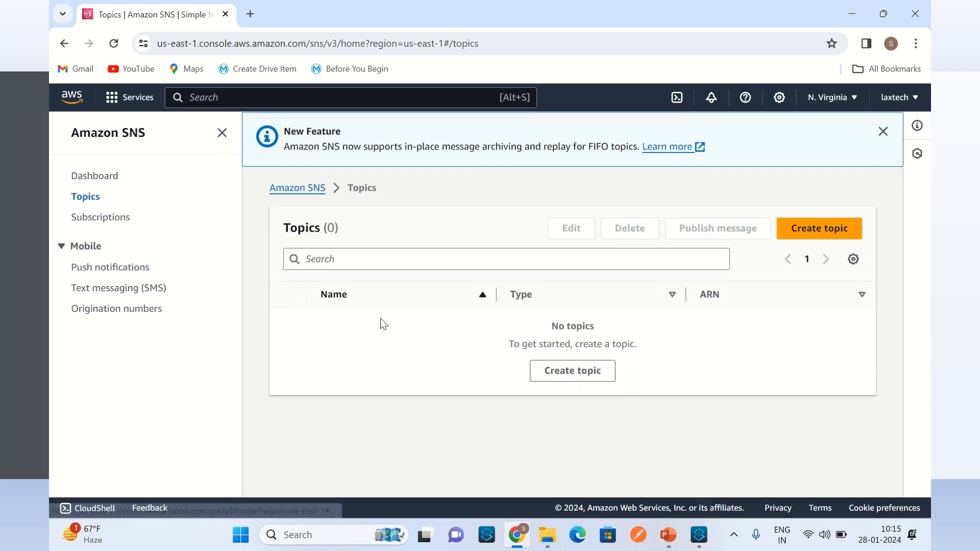
left_click(311, 198)
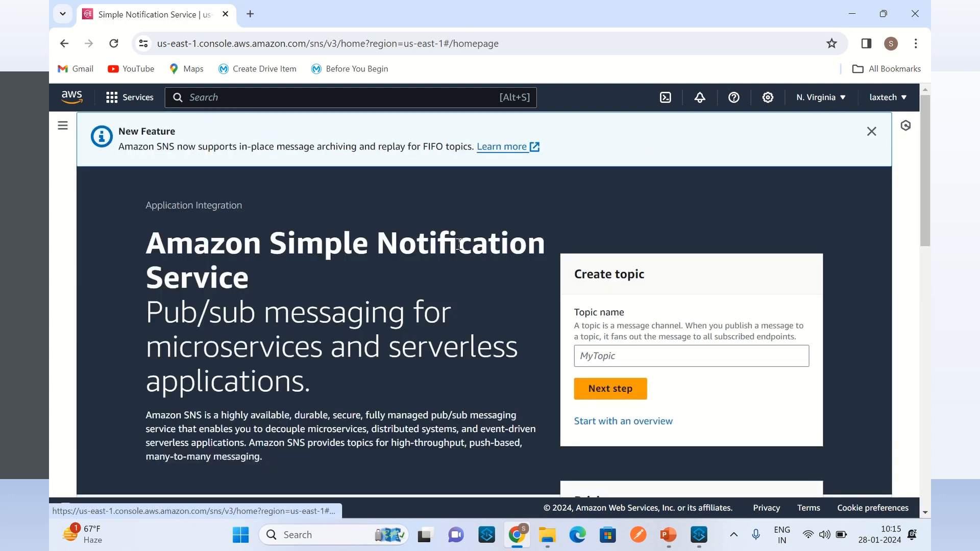
left_click(634, 359)
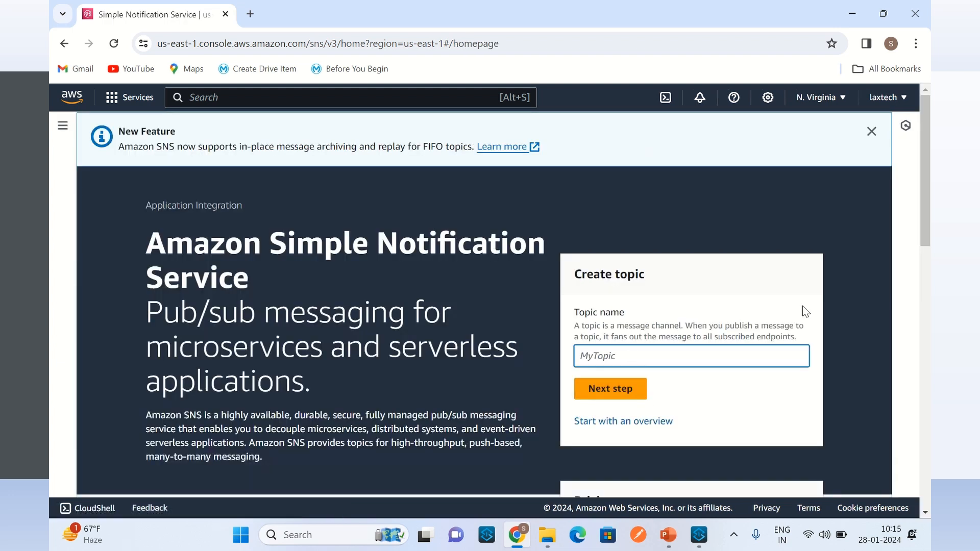
type("orderTopic")
left_click(642, 390)
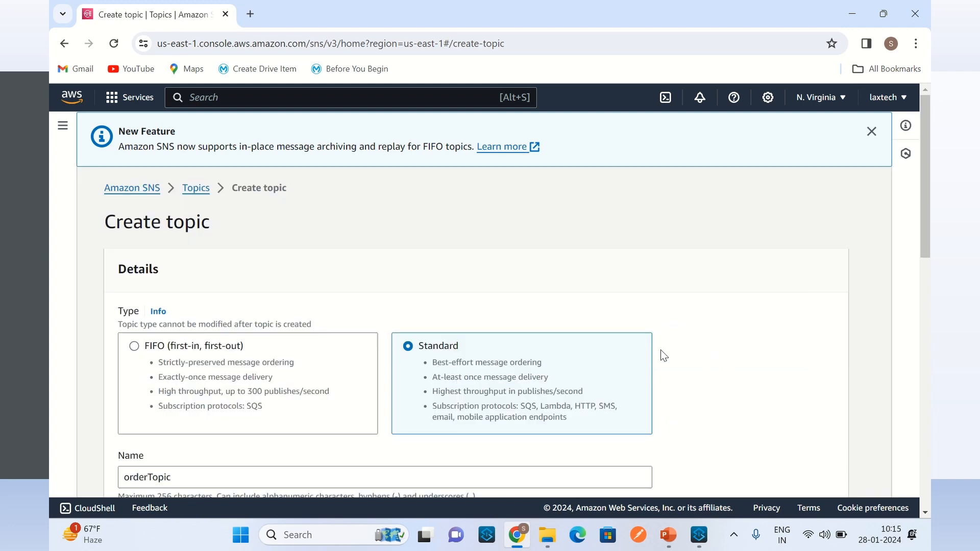
scroll(684, 354, "down", 15)
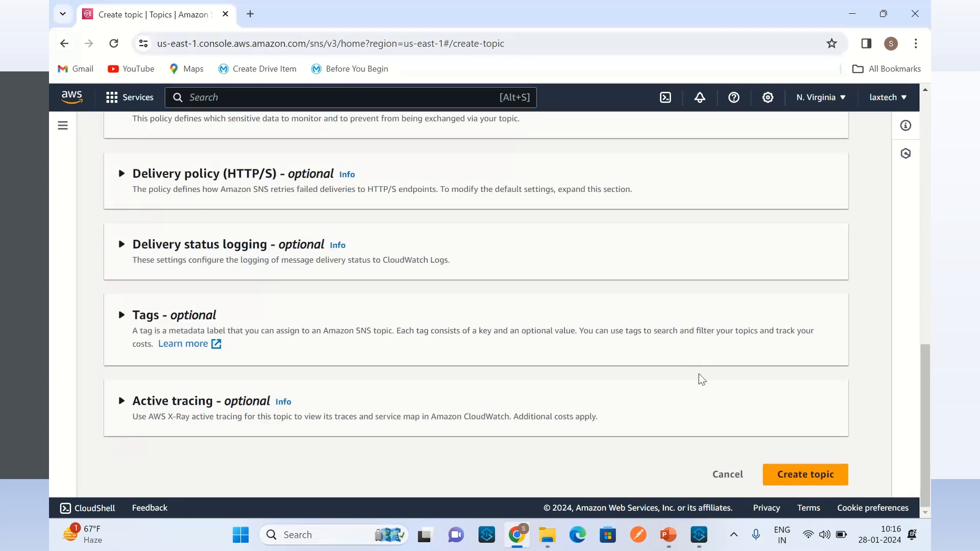
left_click(804, 484)
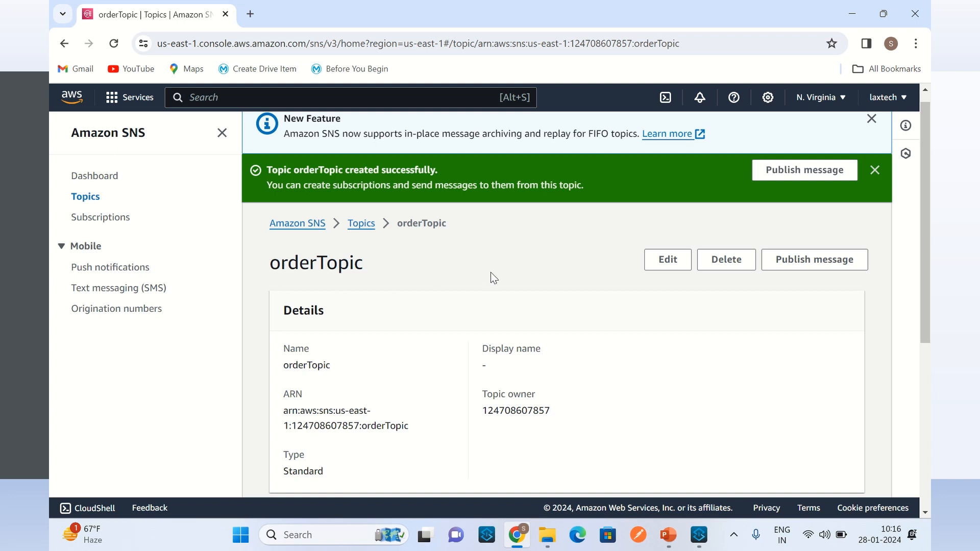
Step: Create a subscription on orderTopic with the Amazon SQS protocol and the inventoryQueue endpoint, and return to the orderTopic page
scroll(521, 278, "down", 5)
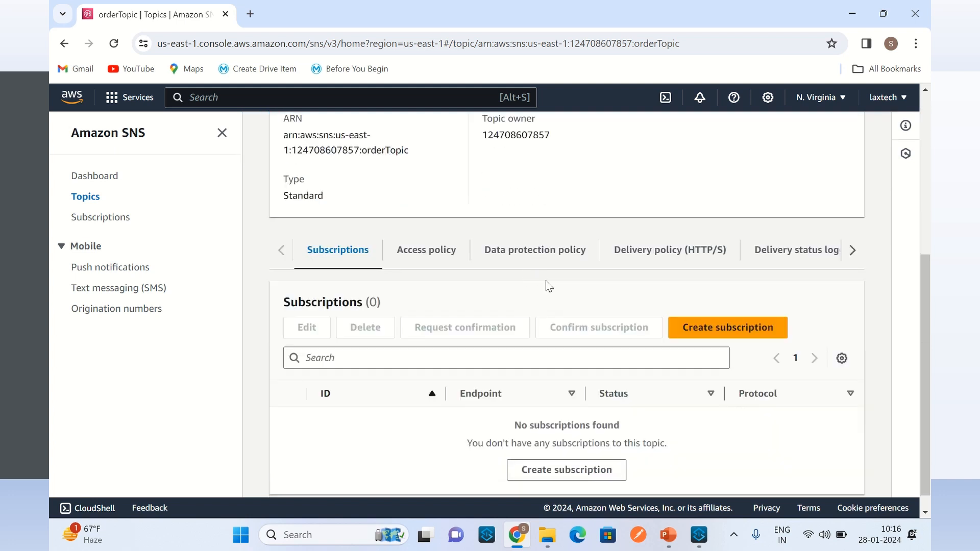
left_click(729, 335)
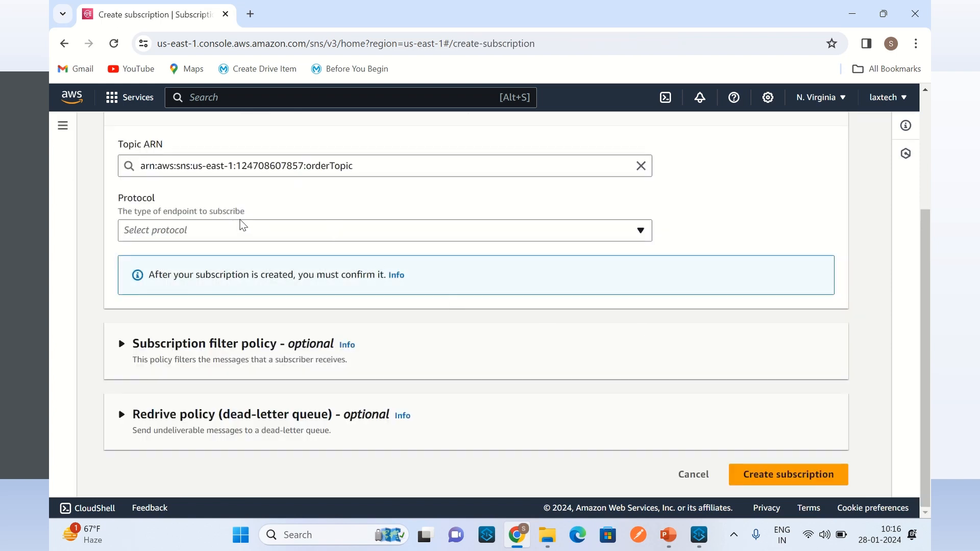
left_click(259, 232)
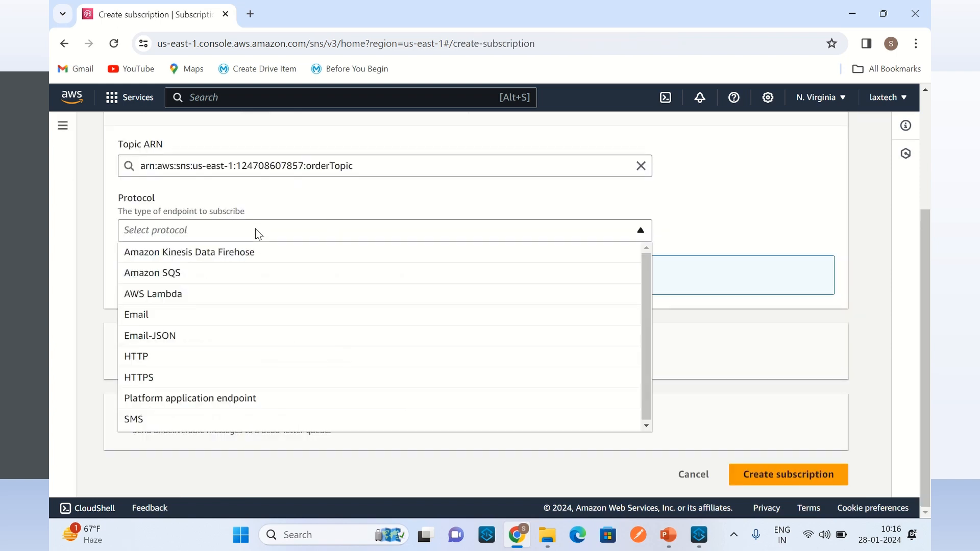
left_click(182, 284)
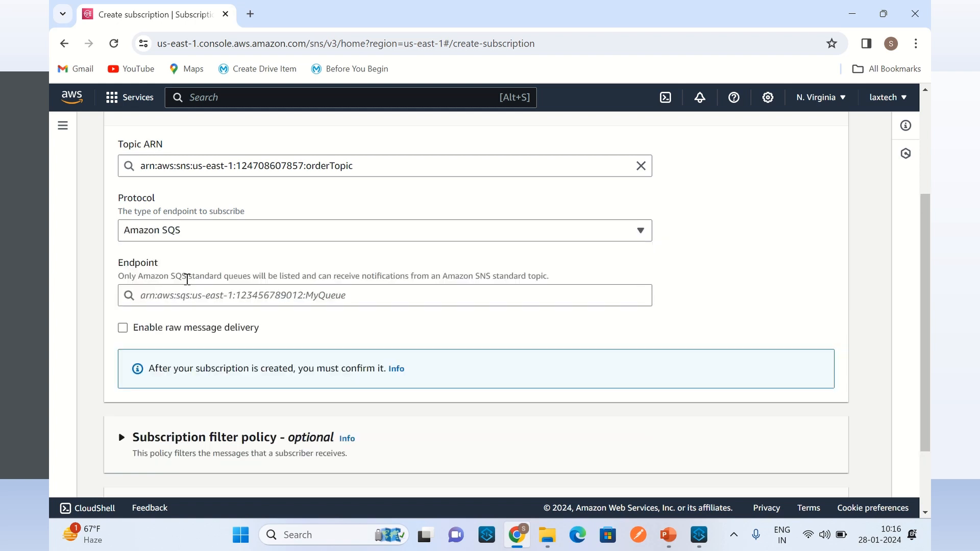
left_click(386, 297)
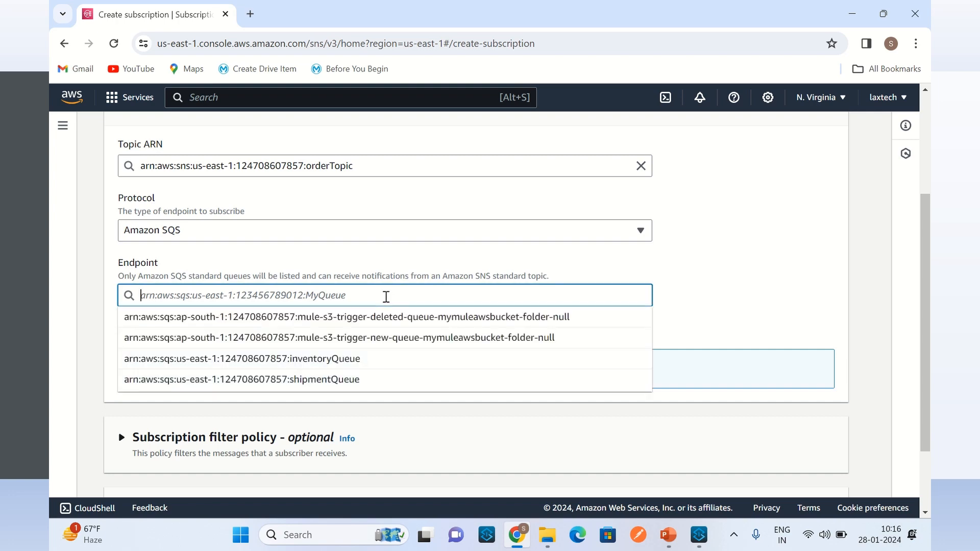
left_click(347, 363)
left_click(711, 324)
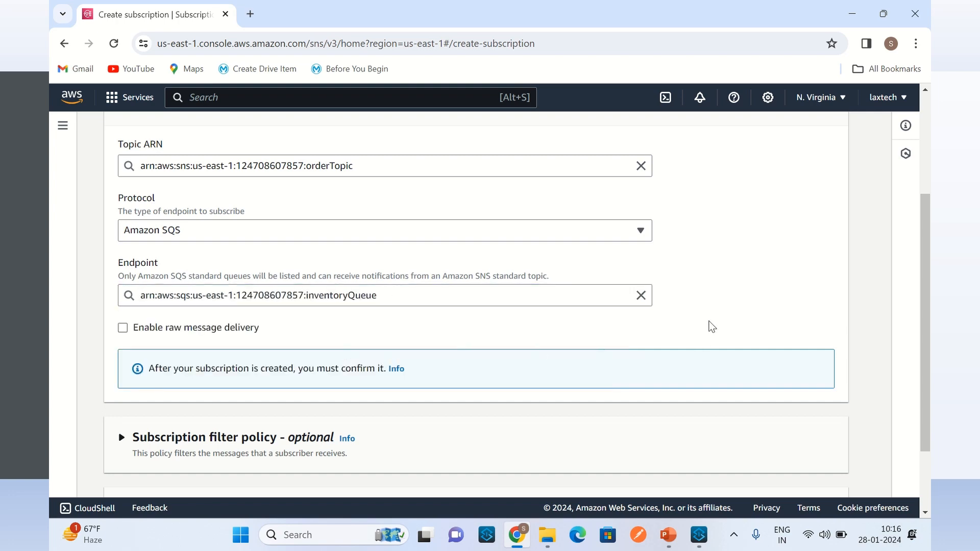
scroll(735, 332, "down", 2)
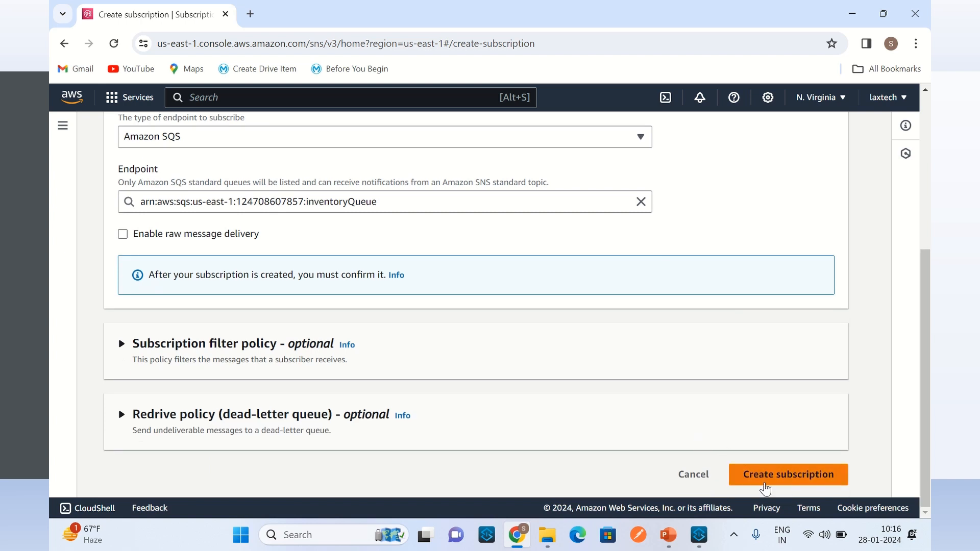
left_click(795, 488)
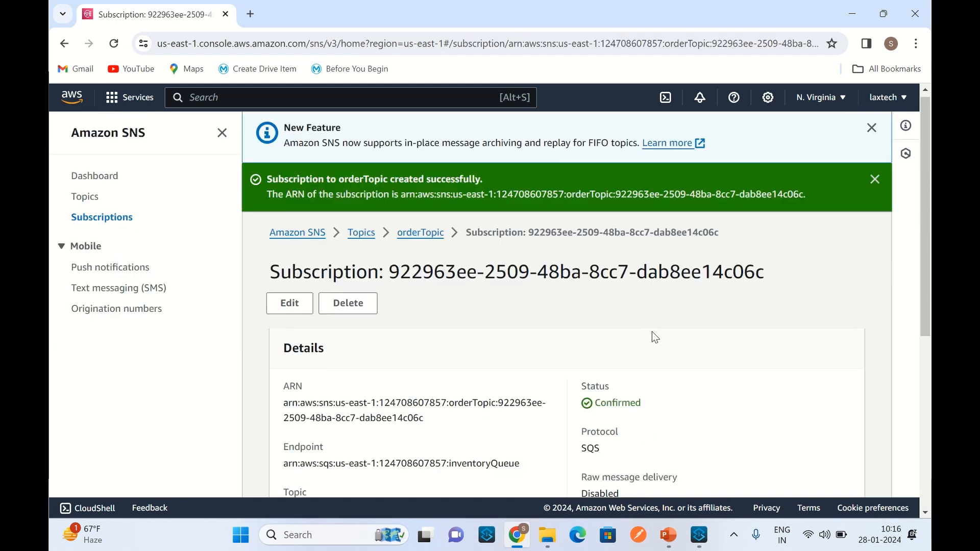
left_click(420, 234)
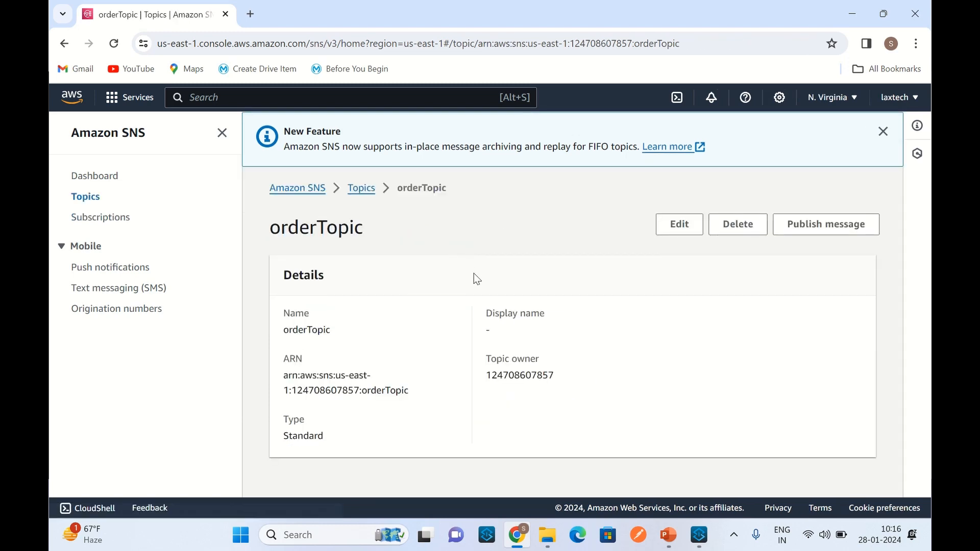
Step: Create another subscription on orderTopic with the Amazon SQS protocol and the shipmentQueue endpoint
scroll(474, 239, "down", 4)
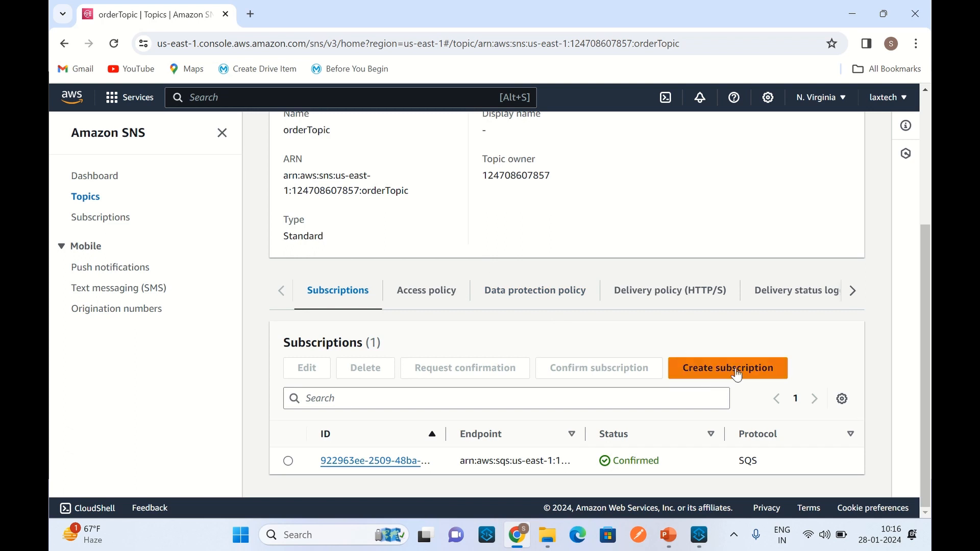
left_click(737, 372)
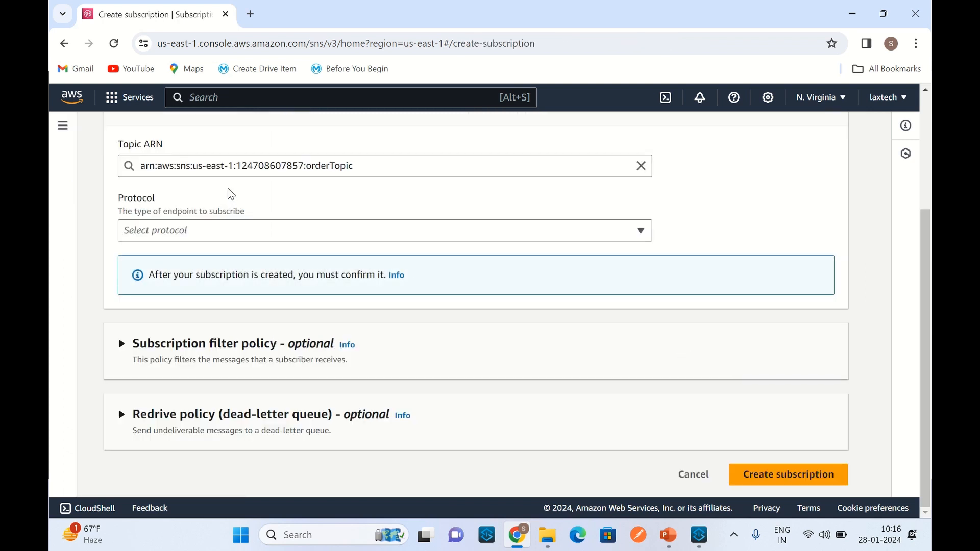
left_click(243, 231)
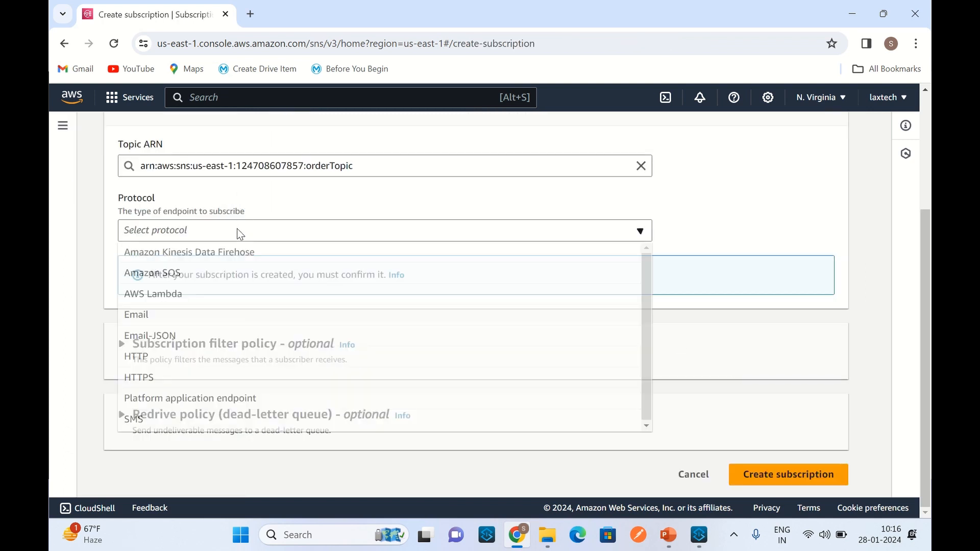
left_click(181, 279)
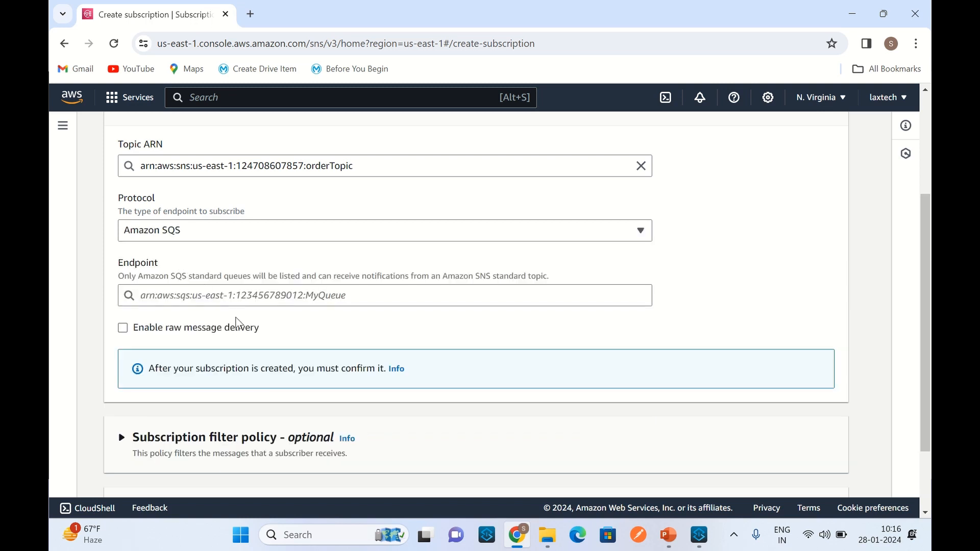
left_click(243, 295)
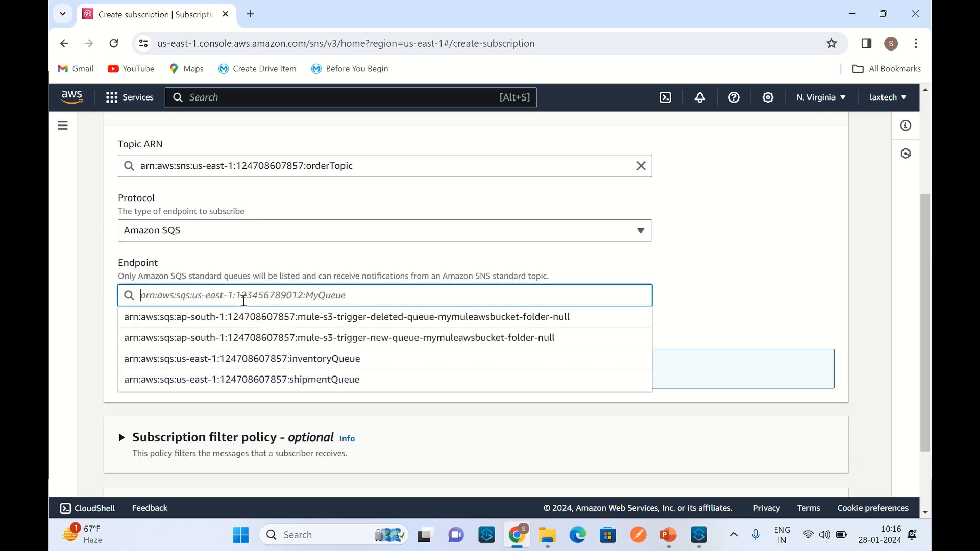
left_click(269, 381)
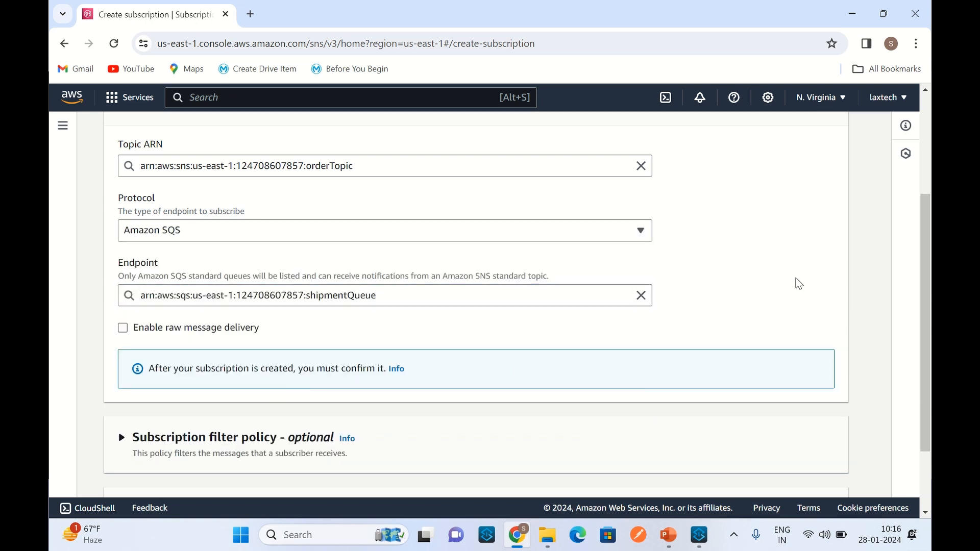
scroll(799, 284, "down", 2)
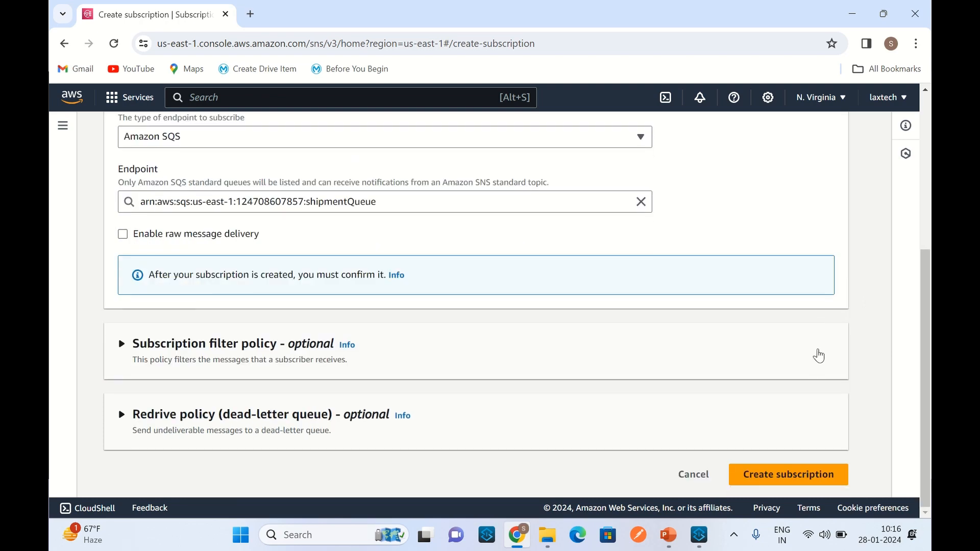
left_click(789, 478)
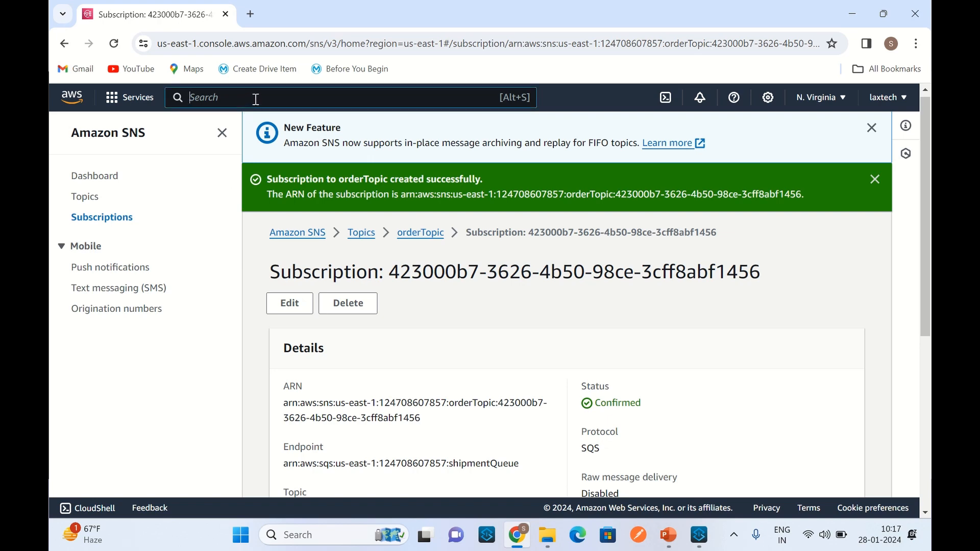
Step: Search AWS services for "sqs", open Simple Queue Service, and subscribe inventoryQueue to the orderTopic SNS topic
type("sqs")
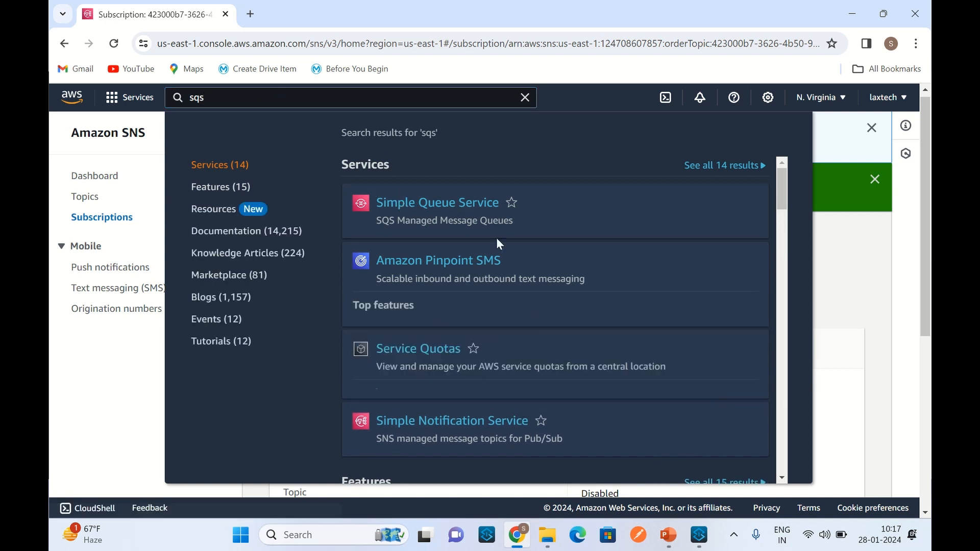
left_click(475, 211)
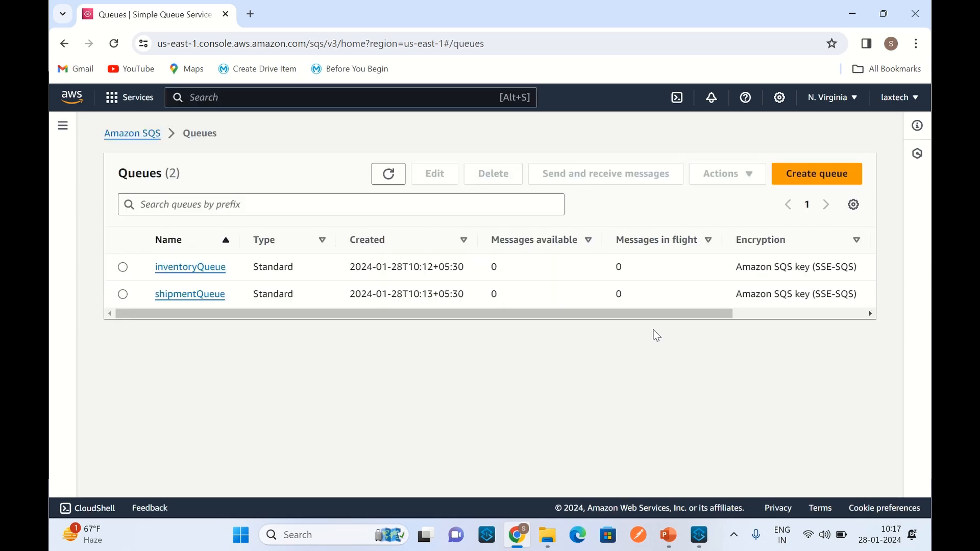
left_click(204, 268)
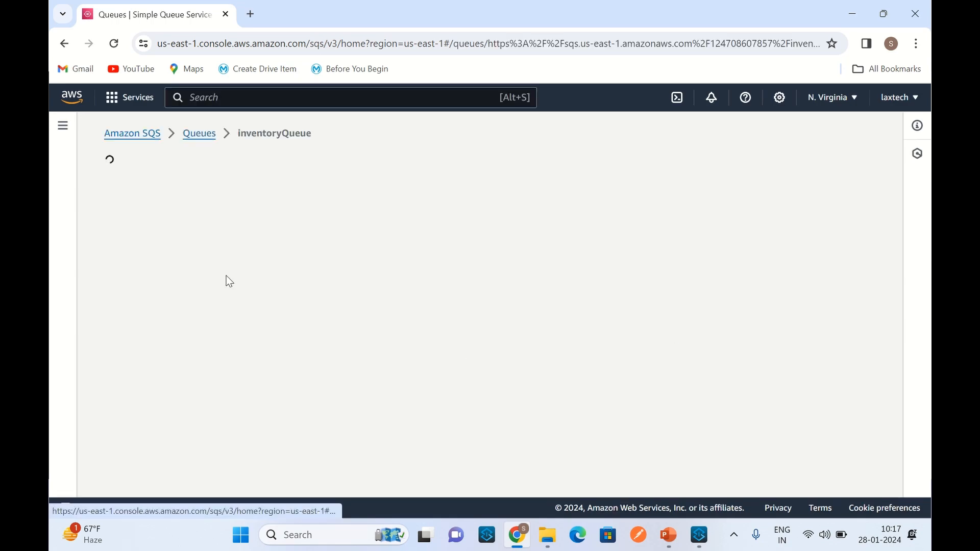
scroll(640, 268, "down", 5)
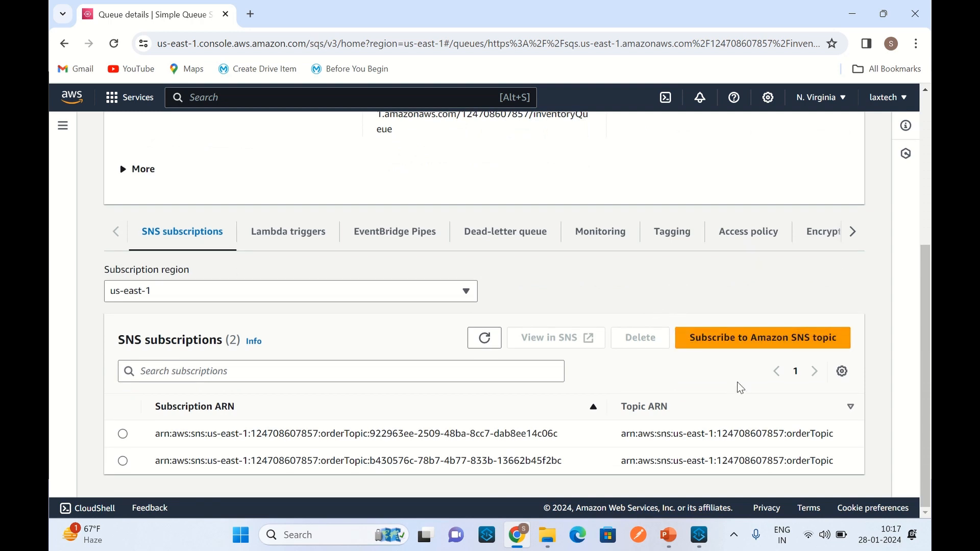
left_click(737, 344)
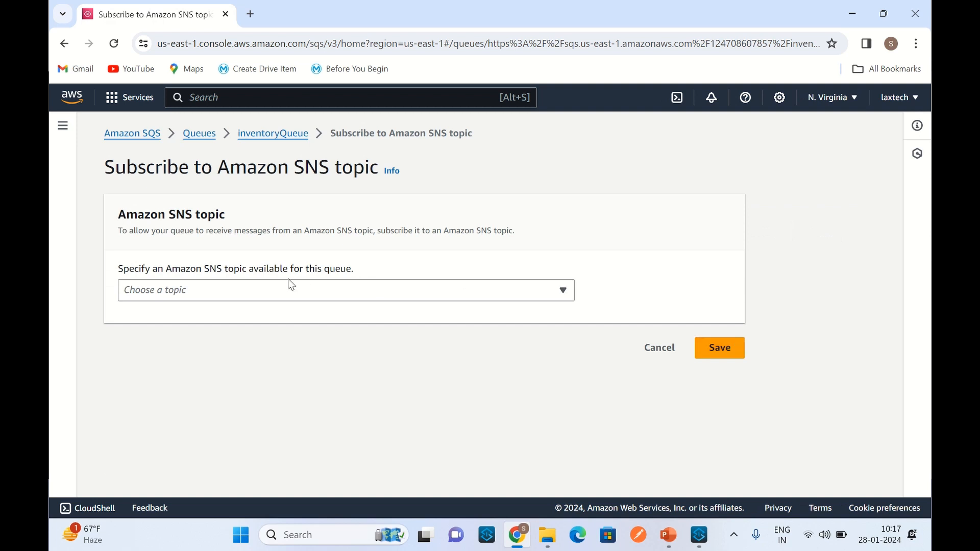
left_click(259, 292)
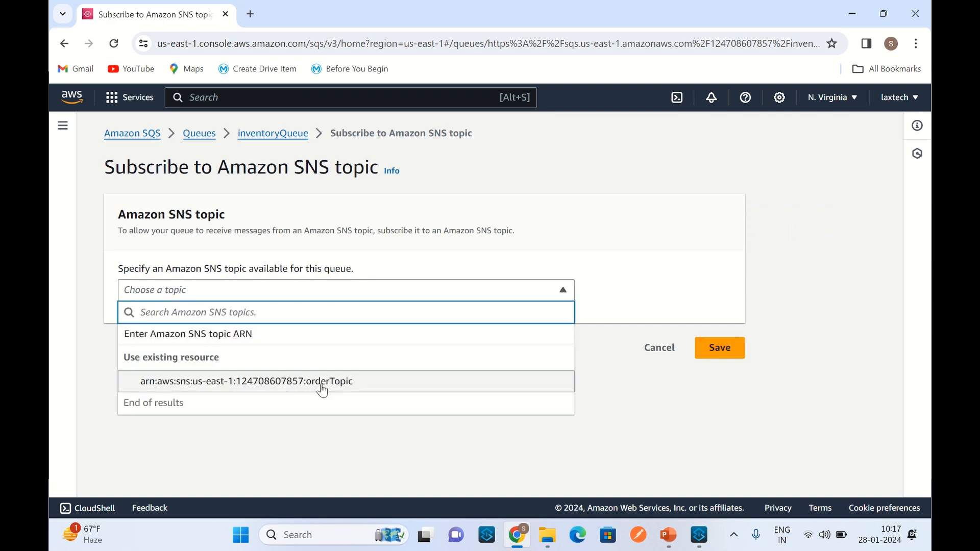
left_click(322, 387)
left_click(726, 354)
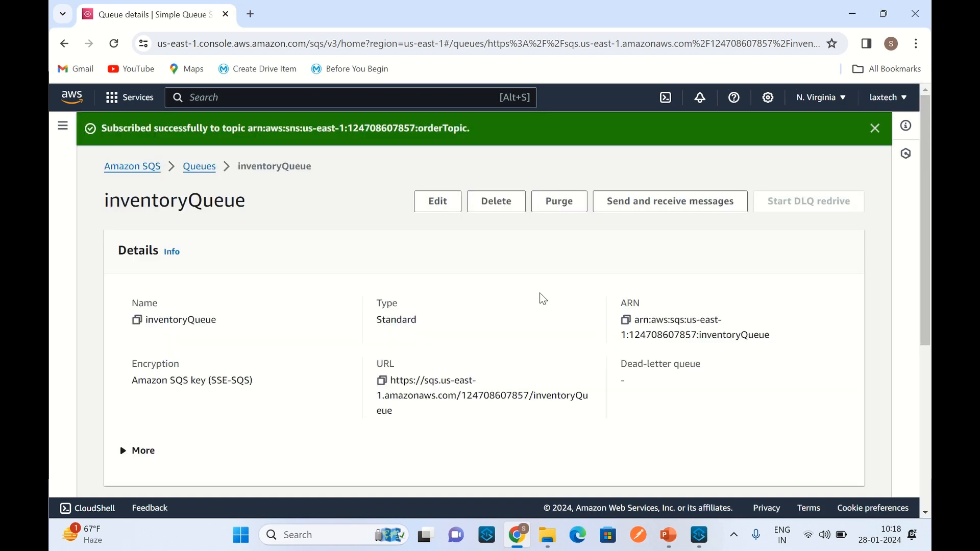
Step: Subscribe shipmentQueue to the orderTopic SNS topic and view the queue's SNS subscriptions
left_click(200, 167)
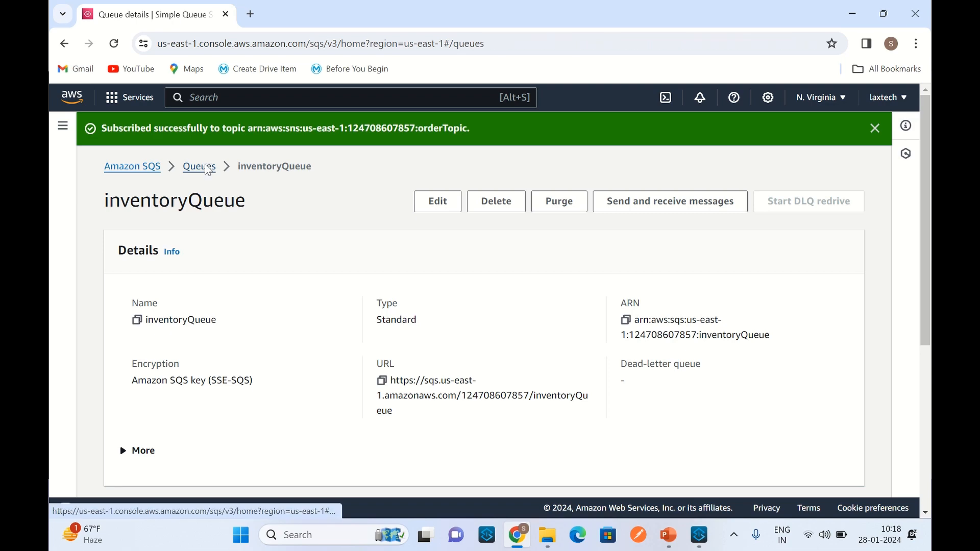
left_click(196, 295)
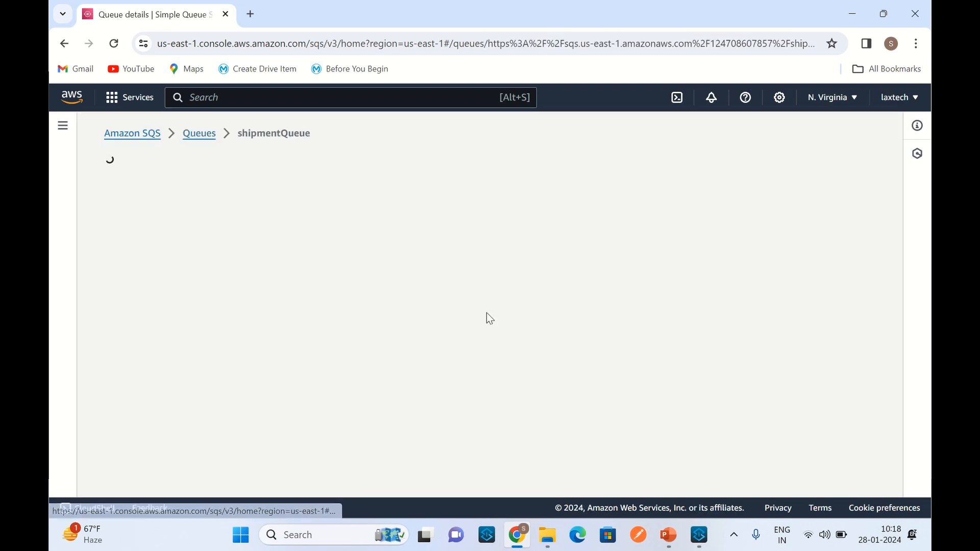
scroll(590, 315, "down", 5)
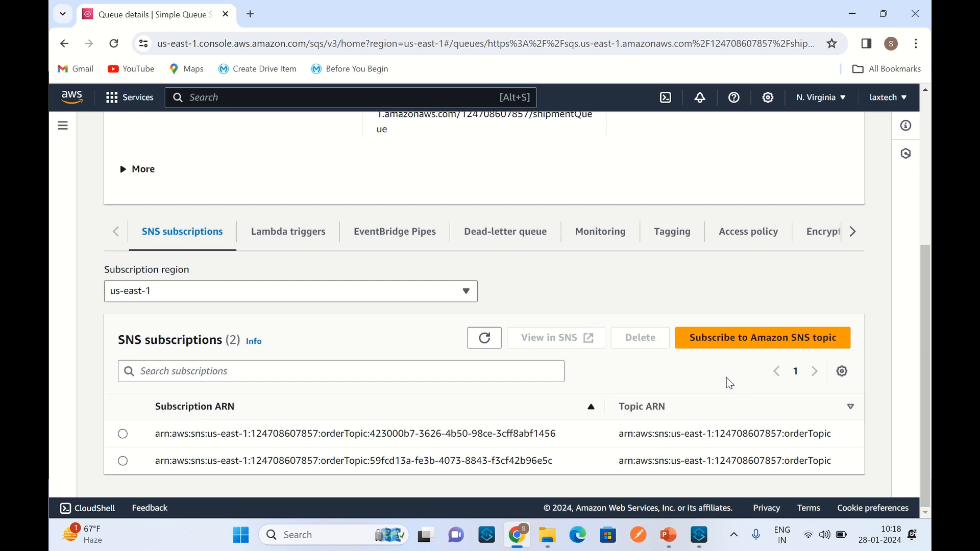
left_click(749, 342)
left_click(310, 290)
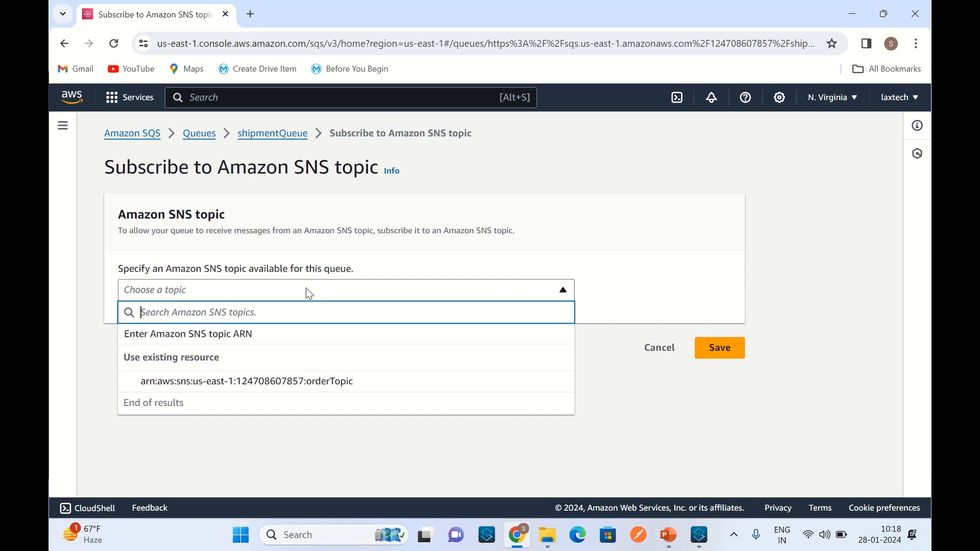
left_click(329, 384)
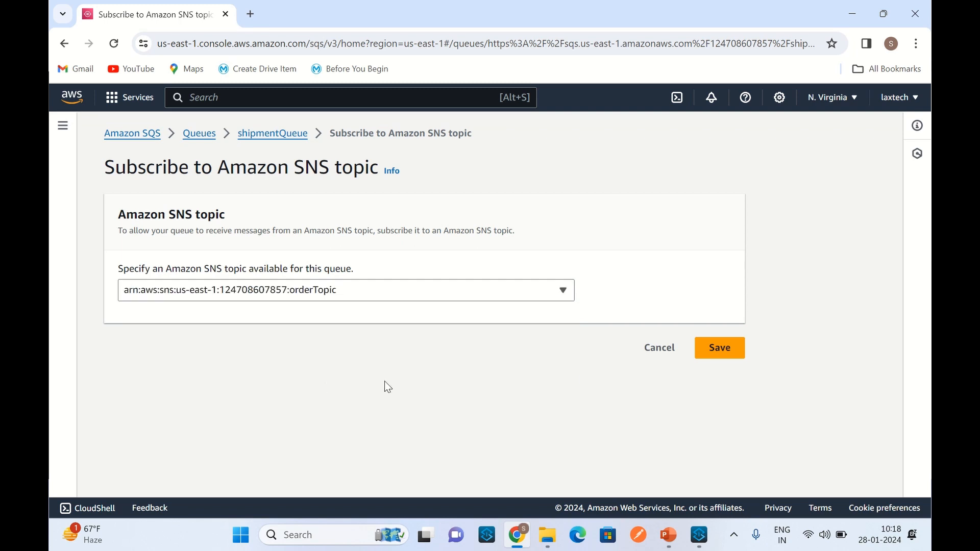
left_click(721, 356)
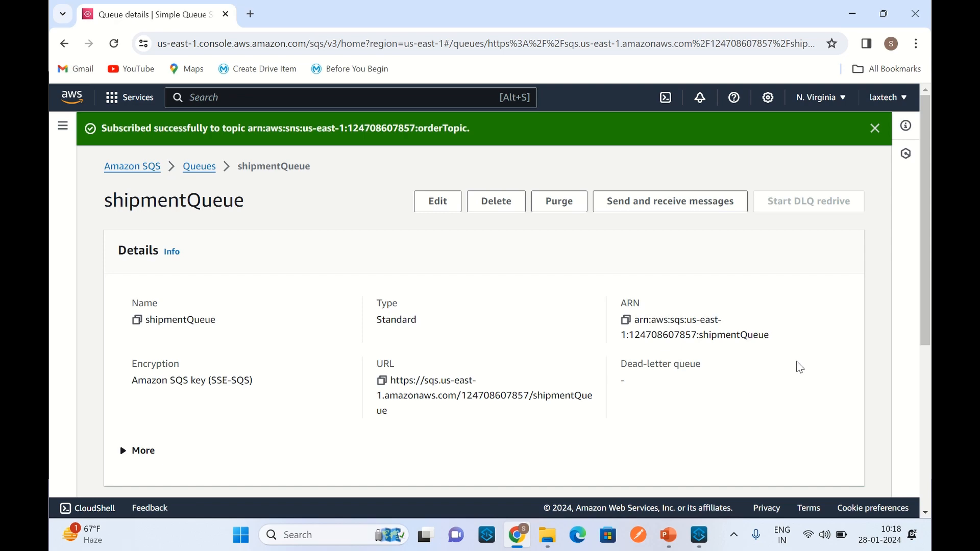
scroll(800, 373, "down", 5)
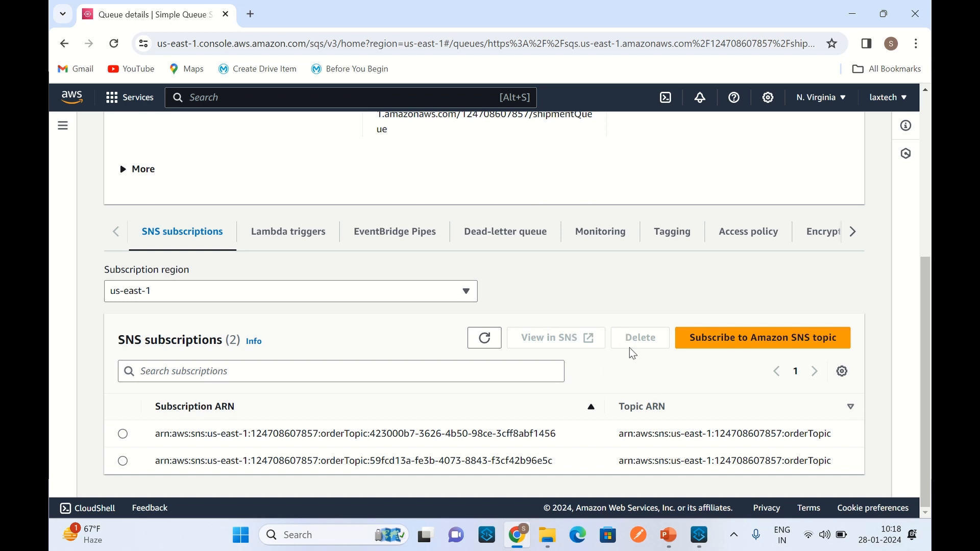
Step: Switch to Anypoint Studio and open a new Amazon SNS connector configuration for the Publish operation in aws-sns-sqs-publishOrderDemoFlow
left_click(704, 545)
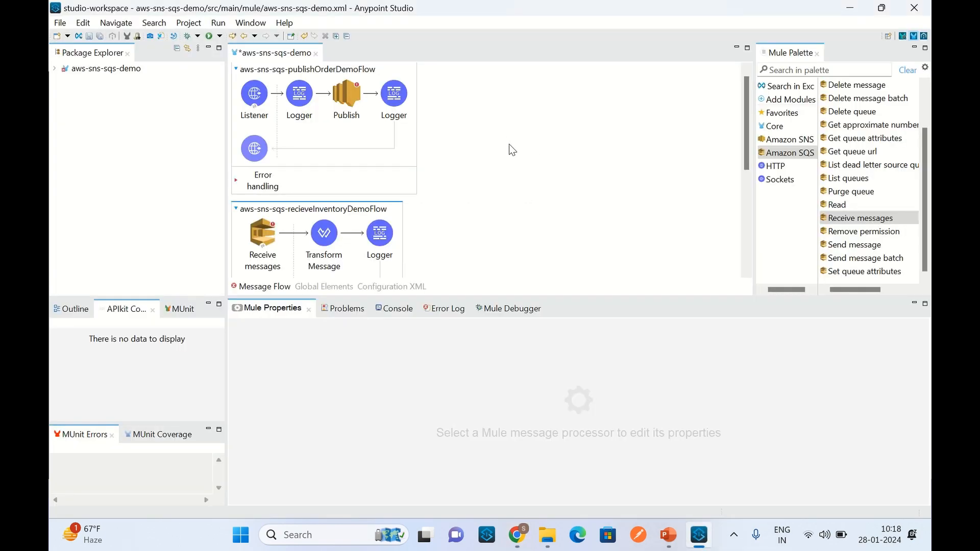
left_click(354, 107)
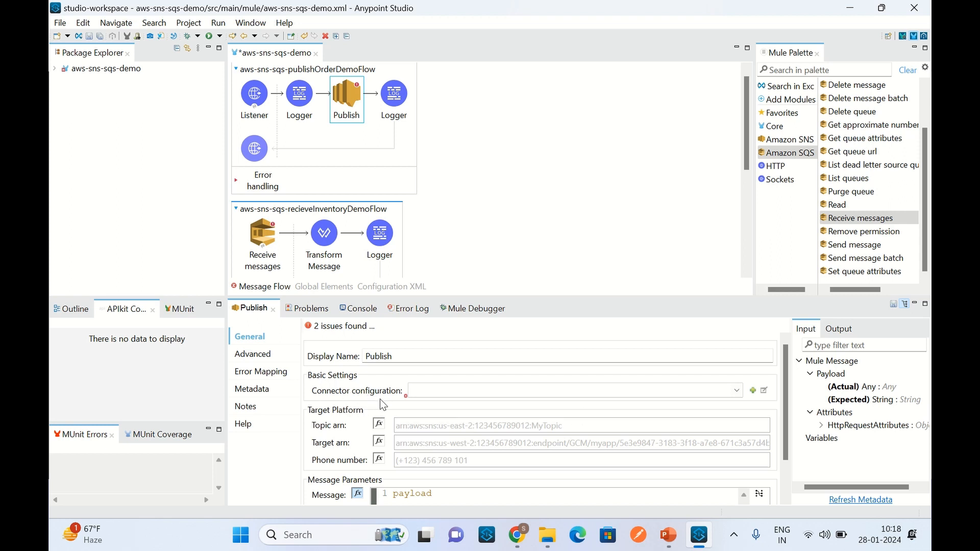
left_click(753, 390)
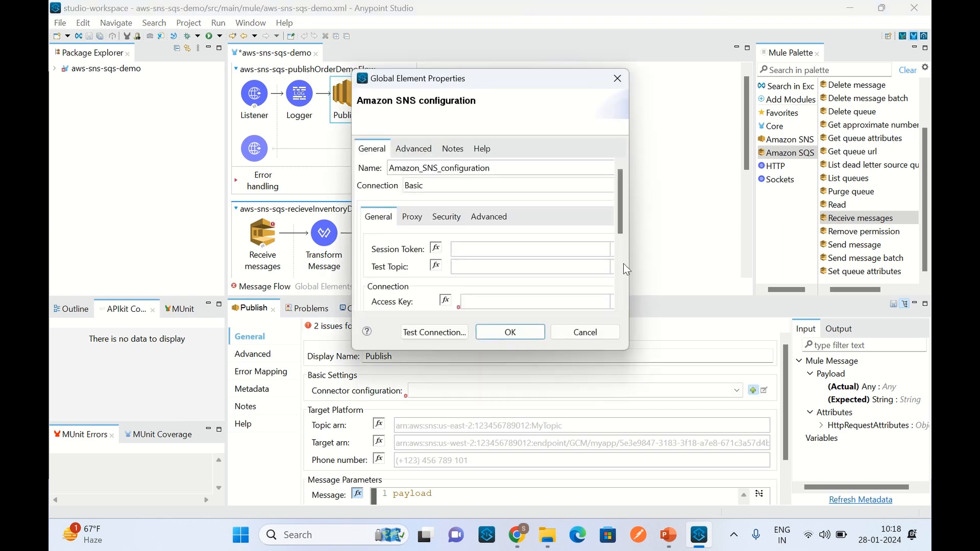
scroll(625, 203, "down", 3)
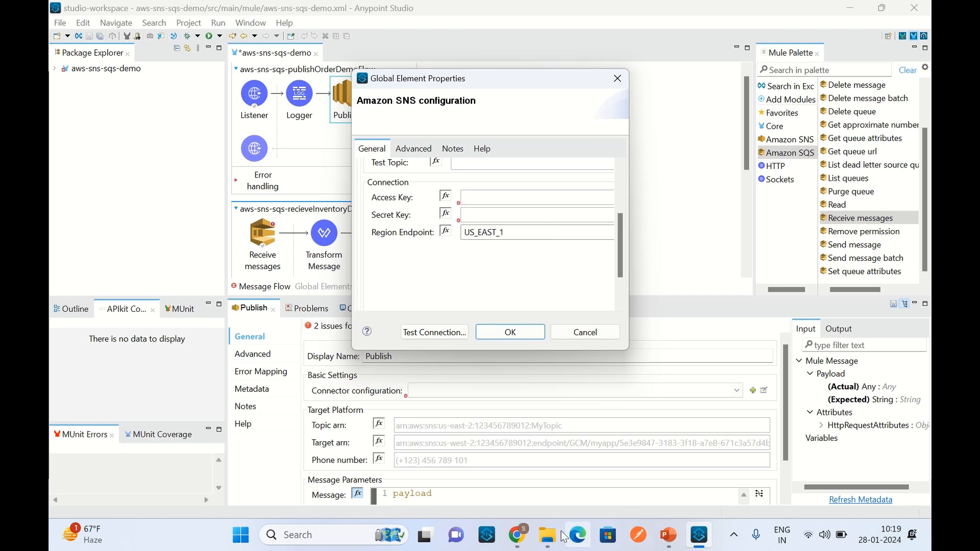
Step: Switch to the AWS console in Chrome and create a root user access key from the account's security credentials, acknowledging the best-practice notice
left_click(526, 541)
left_click(887, 100)
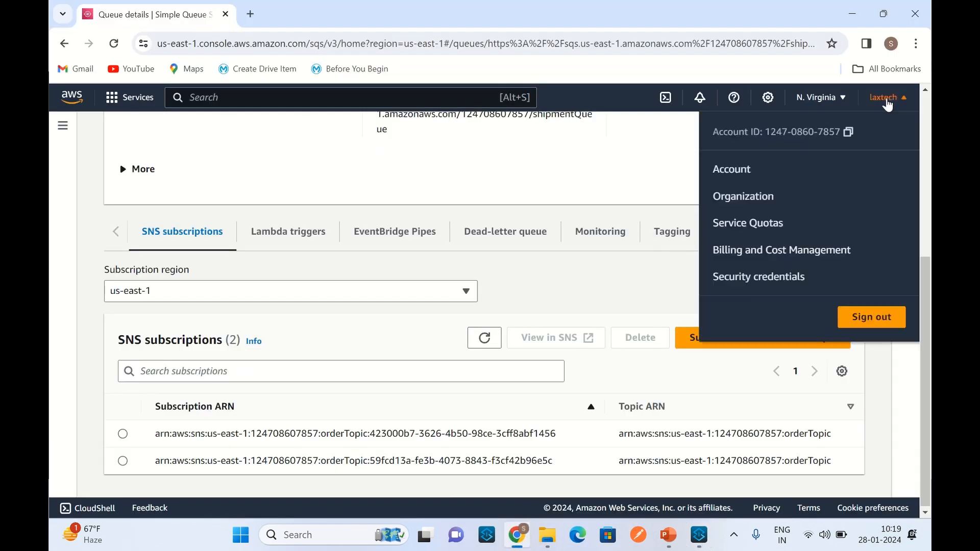
left_click(781, 284)
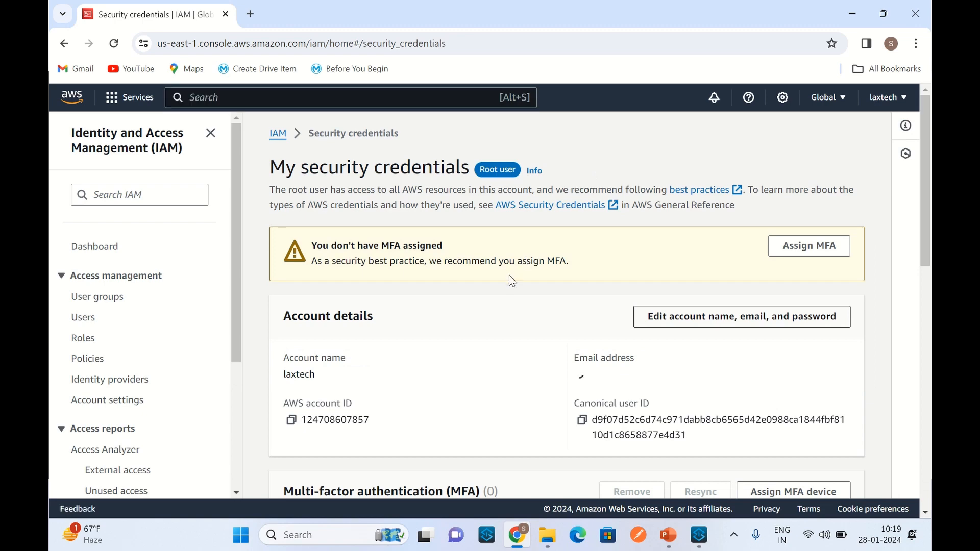
scroll(358, 230, "down", 10)
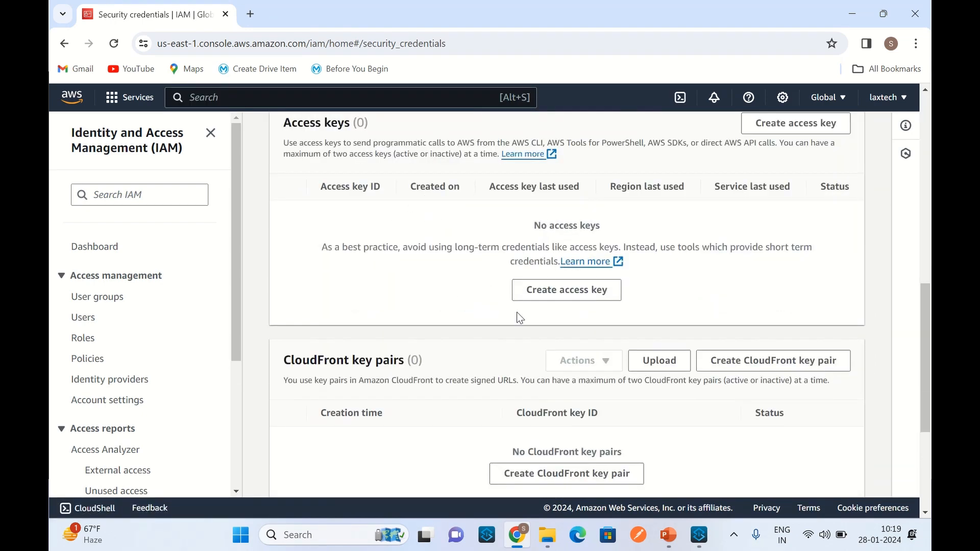
left_click(568, 294)
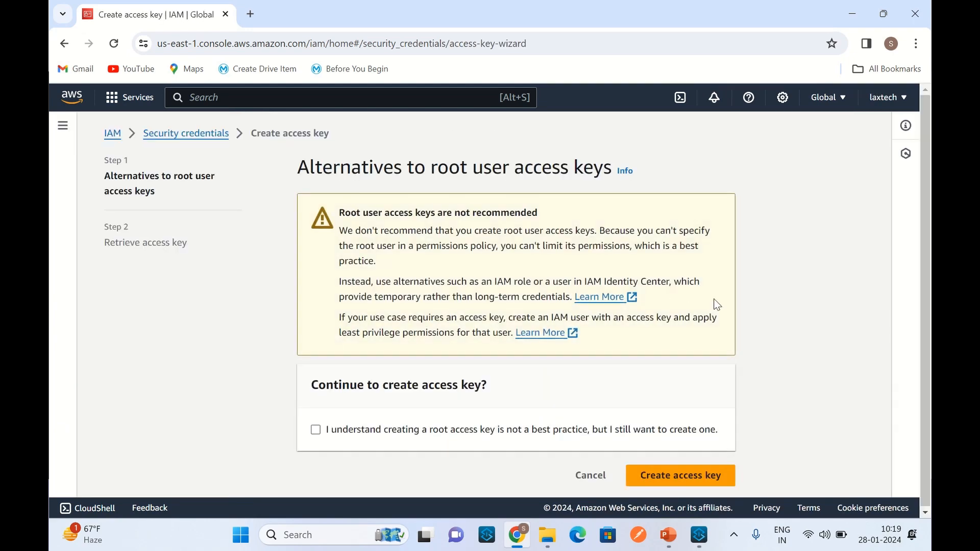
left_click(316, 429)
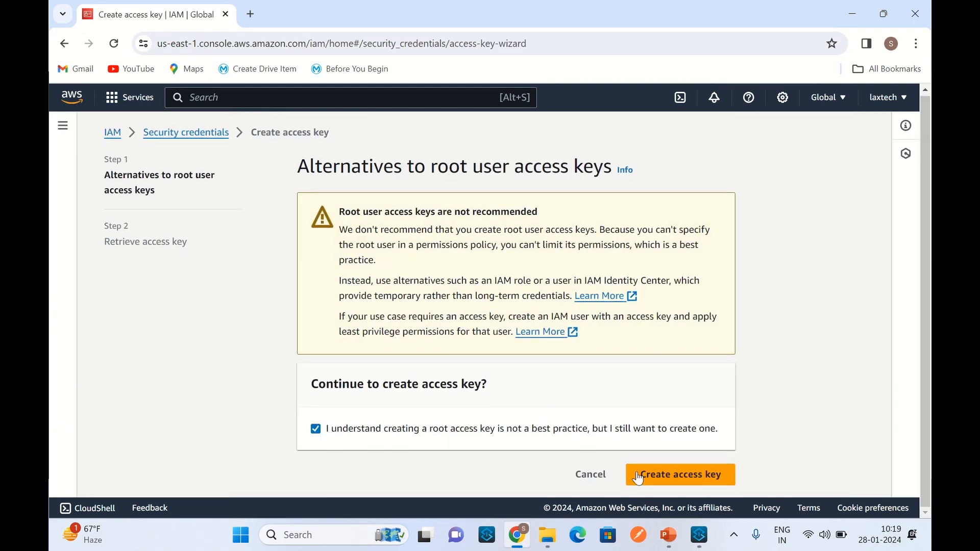
left_click(675, 480)
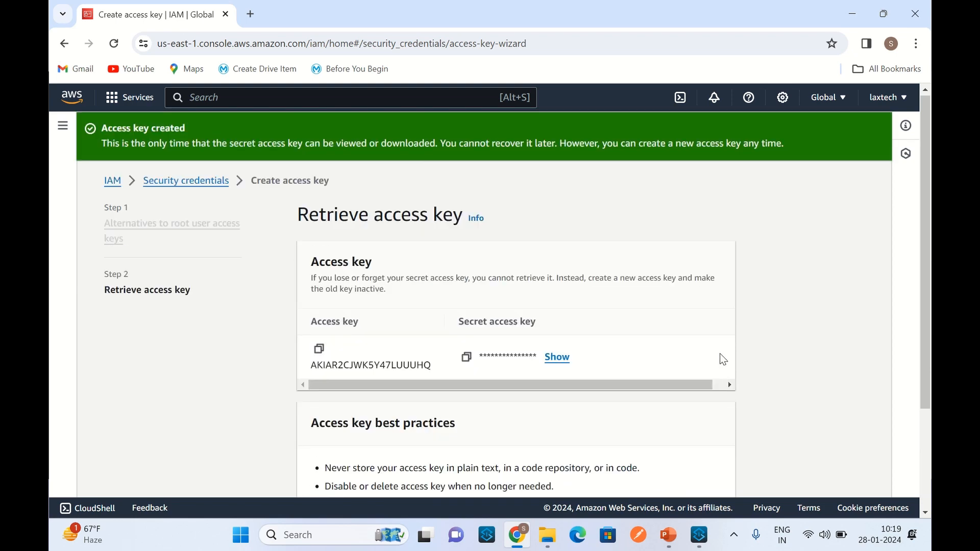
Step: Review the access key retrieval page and copy the new access key ID
scroll(777, 335, "down", 2)
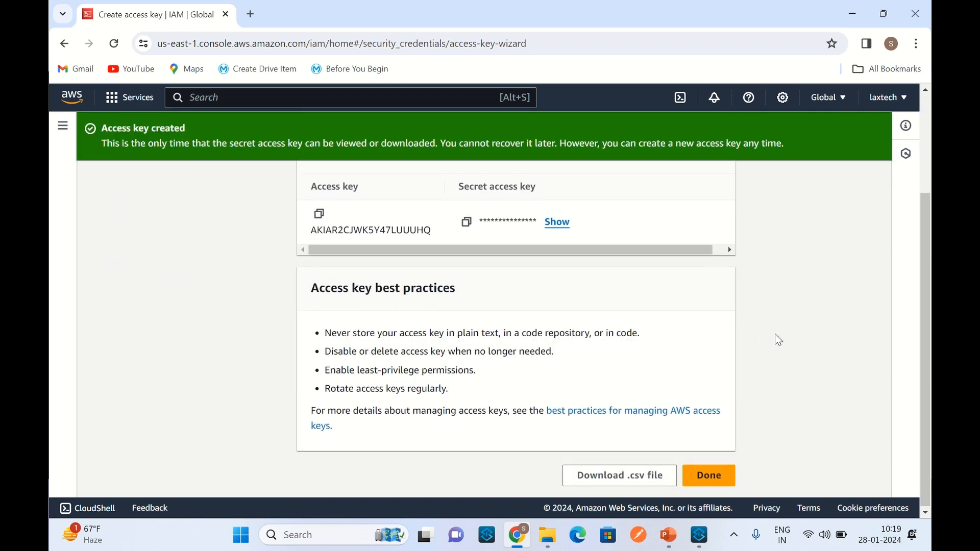
scroll(777, 338, "up", 1)
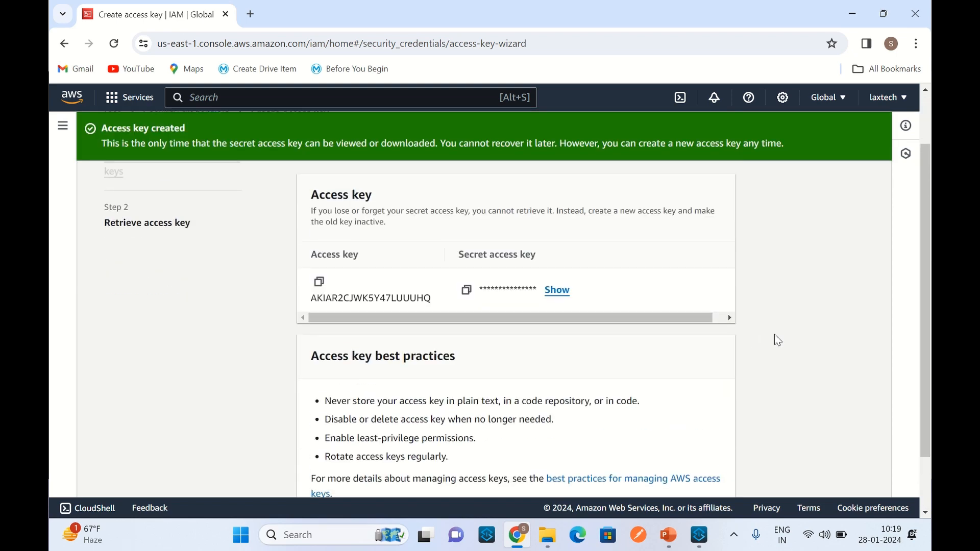
left_click(319, 284)
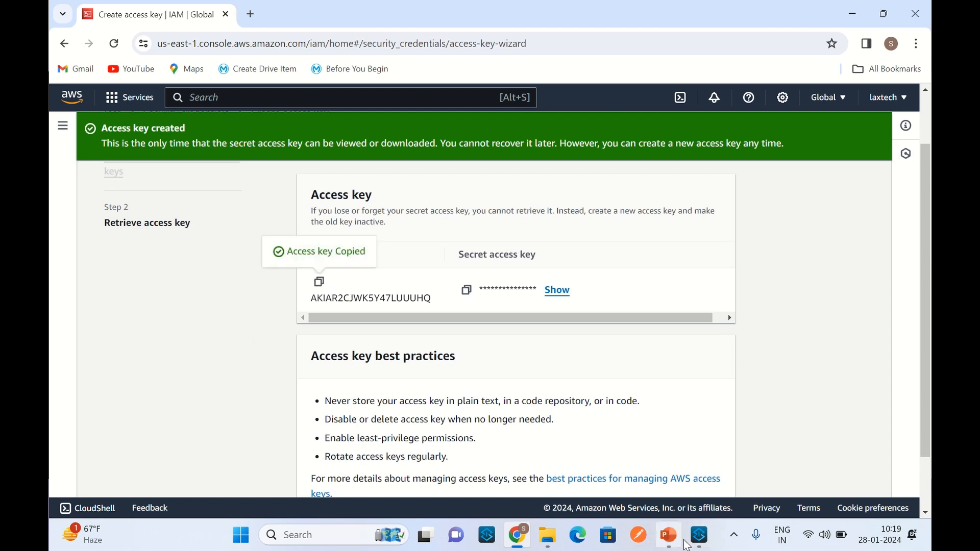
Step: Switch to Anypoint Studio and paste the copied access key ID as the Access Key of the Amazon SNS configuration
left_click(698, 539)
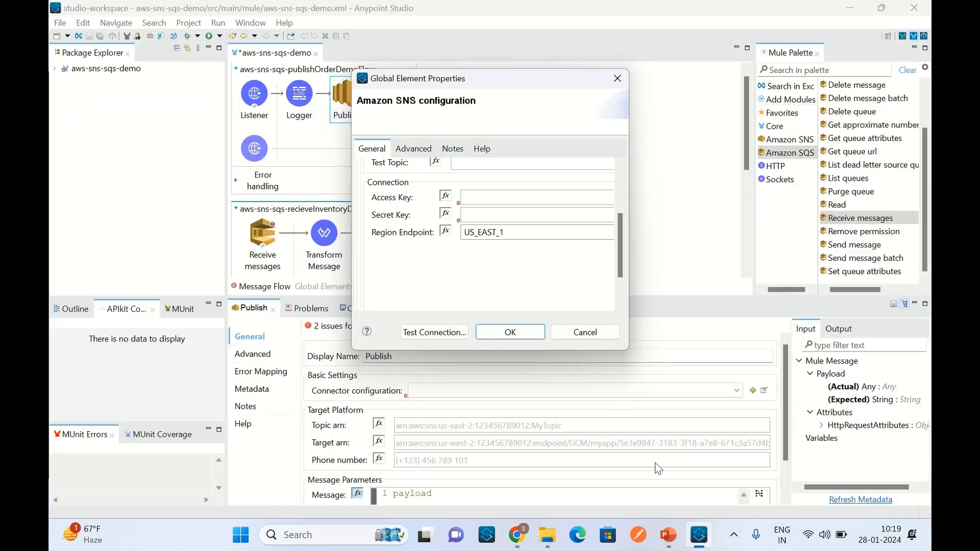
left_click(473, 199)
key("ctrl+v")
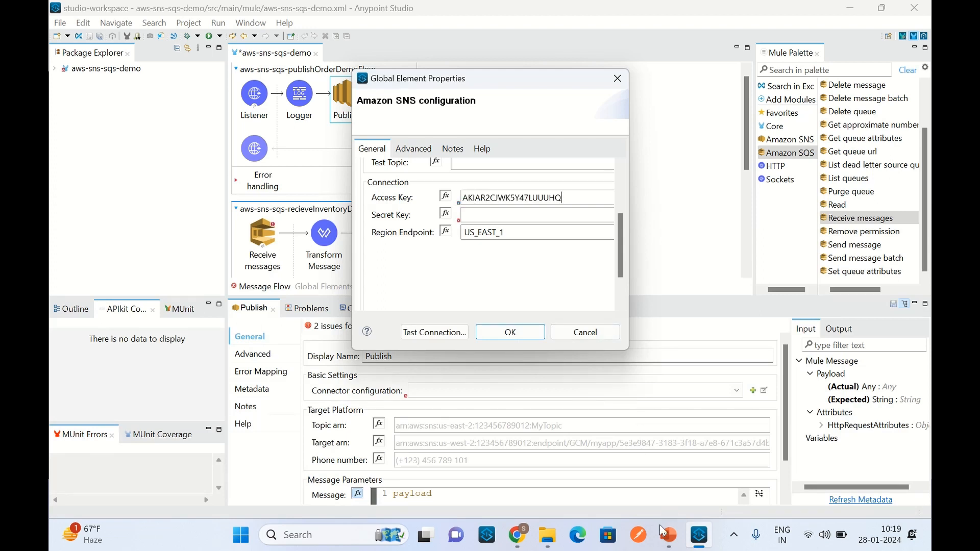
Step: Reveal and copy the secret access key from the AWS console in Chrome, and paste it as the Secret Key of the Amazon SNS configuration in Anypoint Studio
left_click(517, 535)
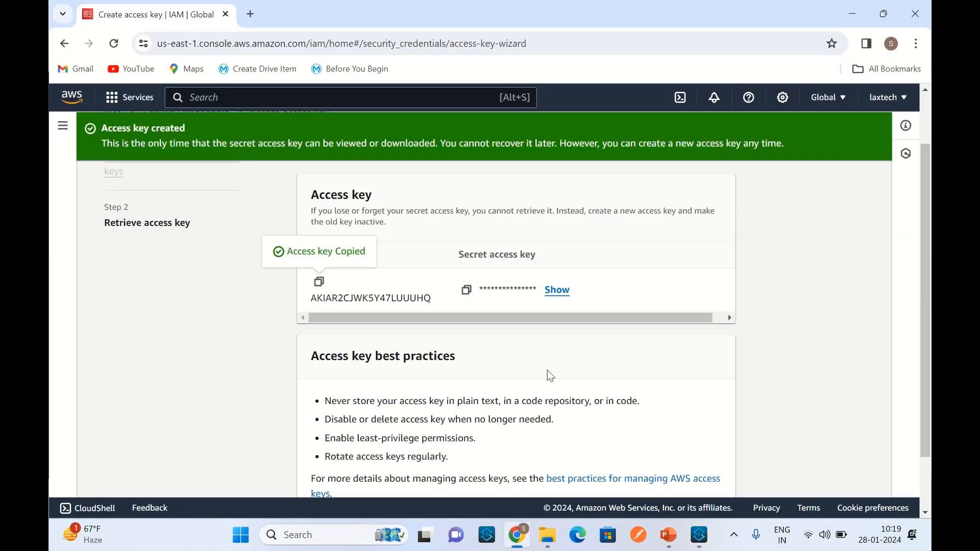
left_click(562, 296)
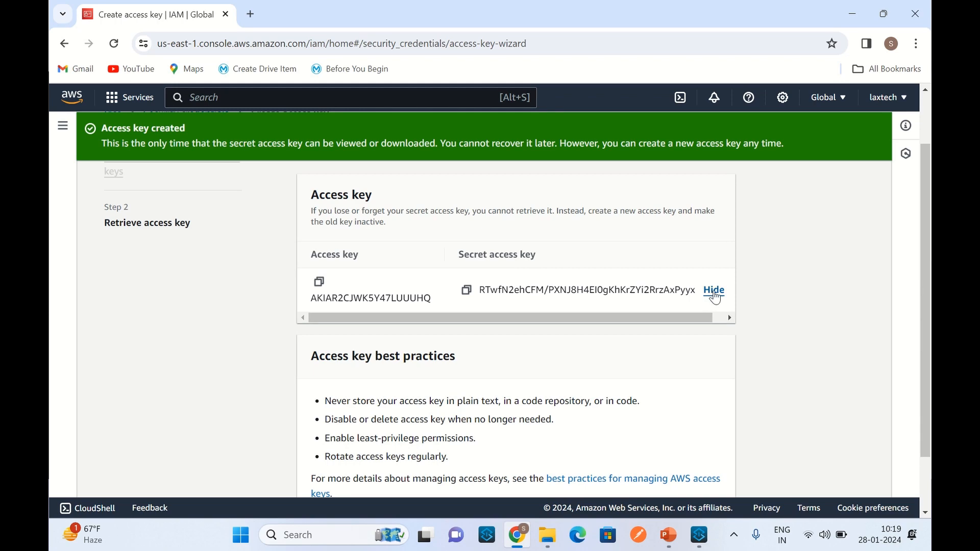
left_click(467, 290)
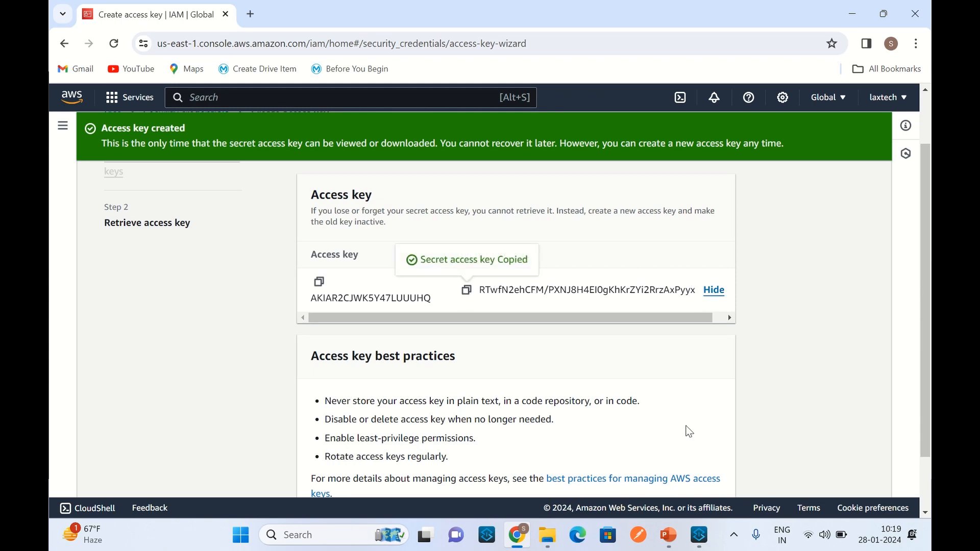
left_click(700, 535)
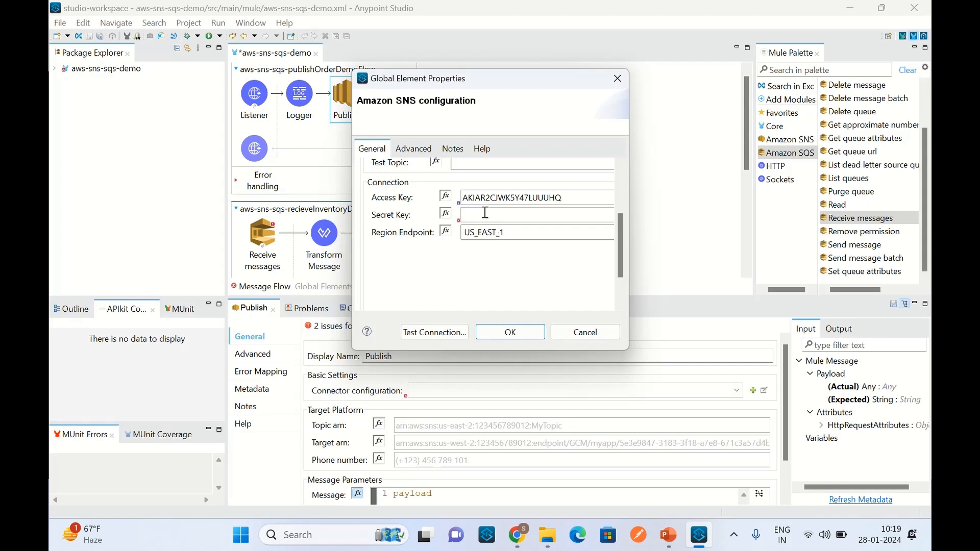
key("ctrl+v")
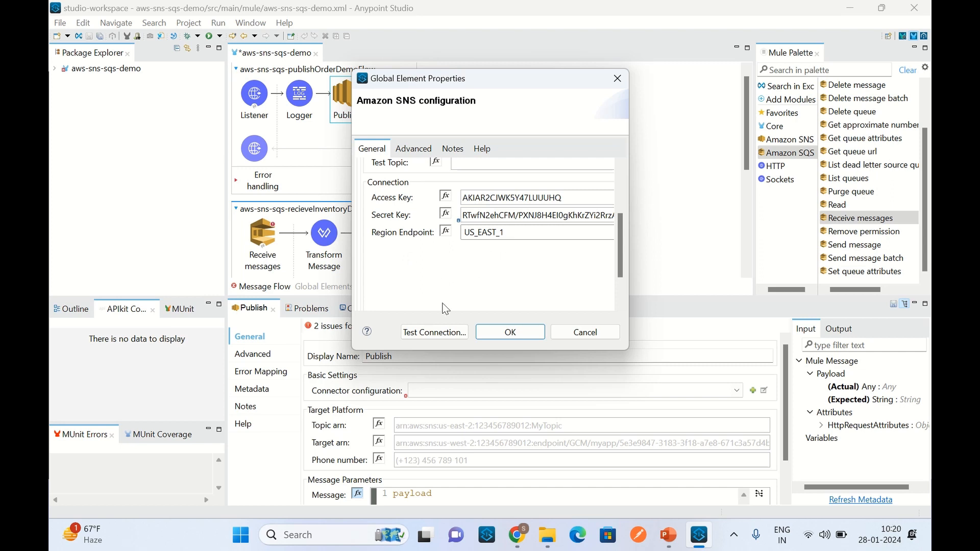
Step: Switch to the AWS console in Chrome, find Simple Notification Service by searching for sns, and copy the ARN of orderTopic
left_click_drag(622, 263, 626, 235)
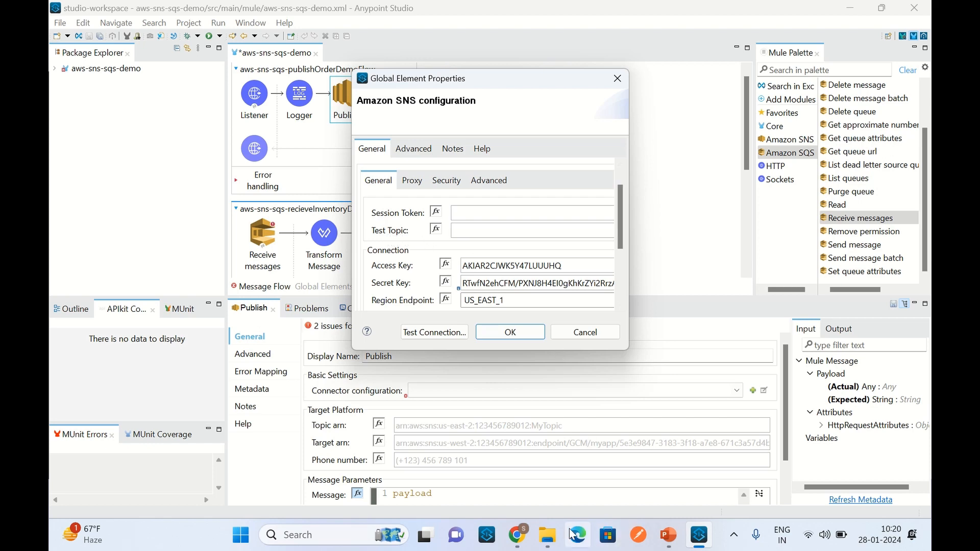
left_click(517, 535)
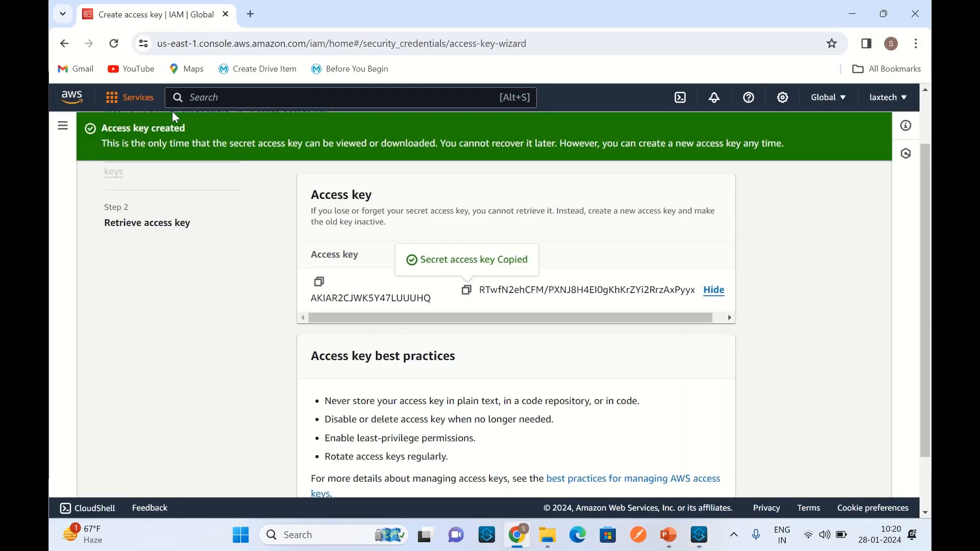
left_click(231, 105)
type("sns")
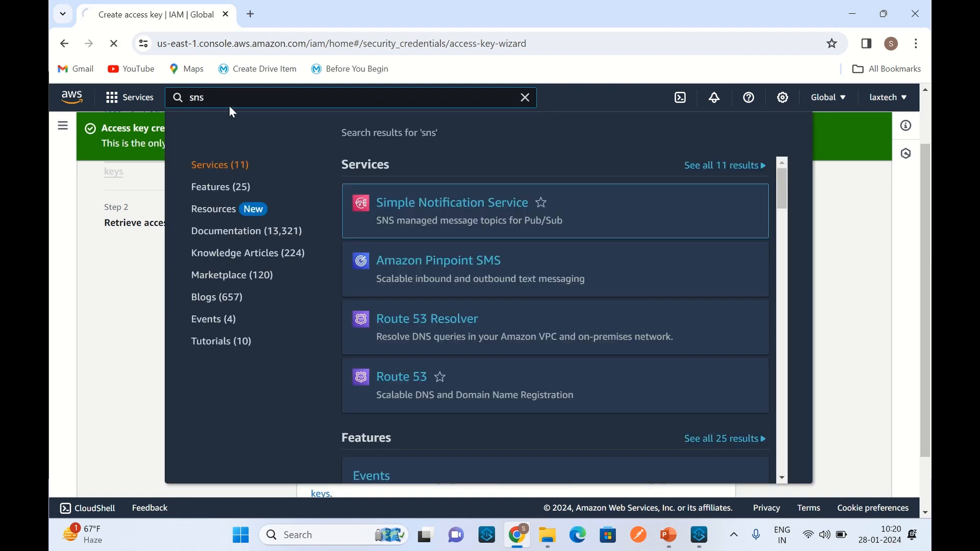
left_click(433, 200)
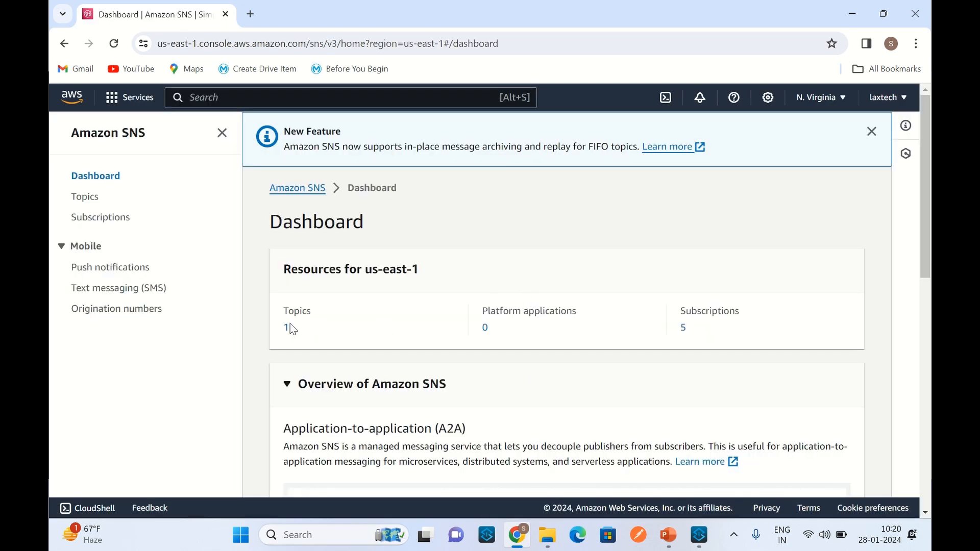
left_click(289, 327)
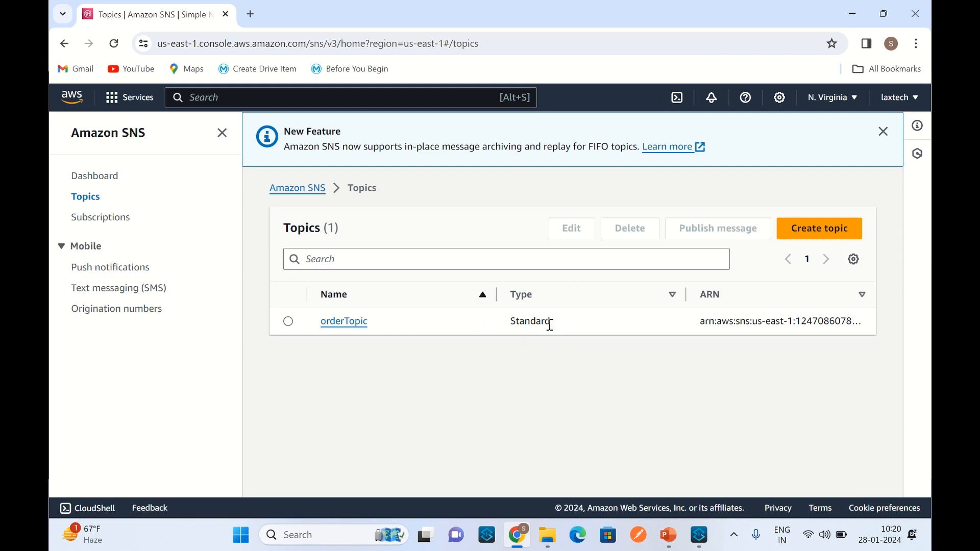
left_click(332, 323)
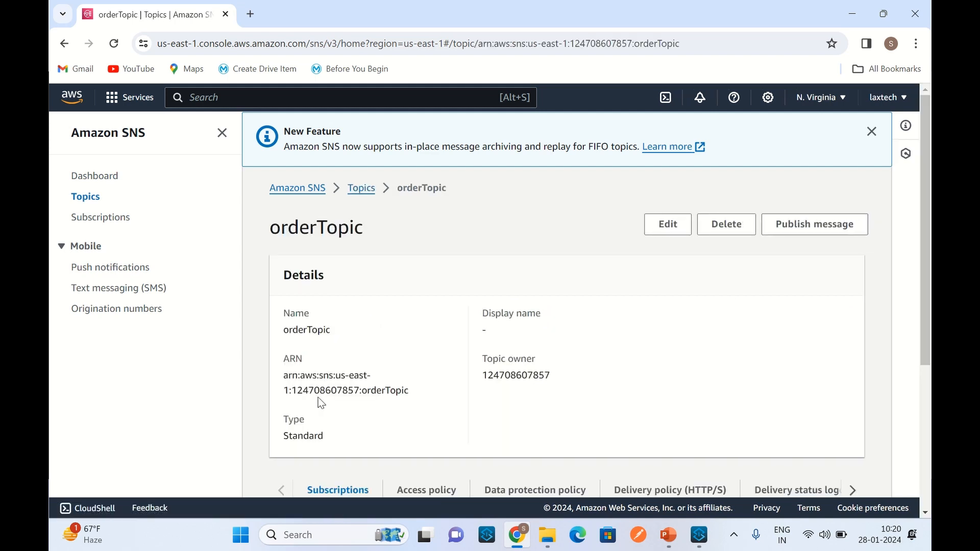
left_click_drag(284, 376, 369, 399)
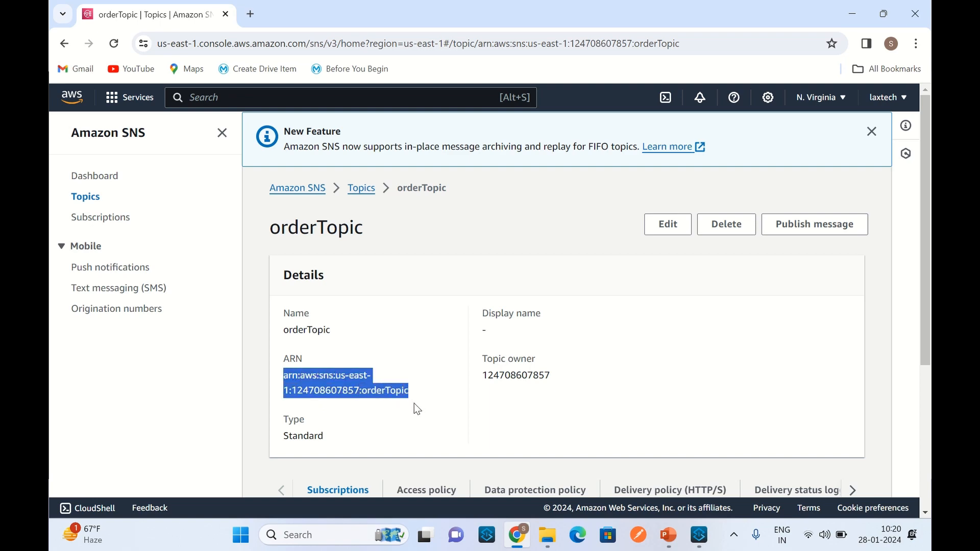
Step: In Anypoint Studio, paste the orderTopic ARN as the Test Topic, test the connection, and accept the Amazon SNS configuration
left_click(679, 497)
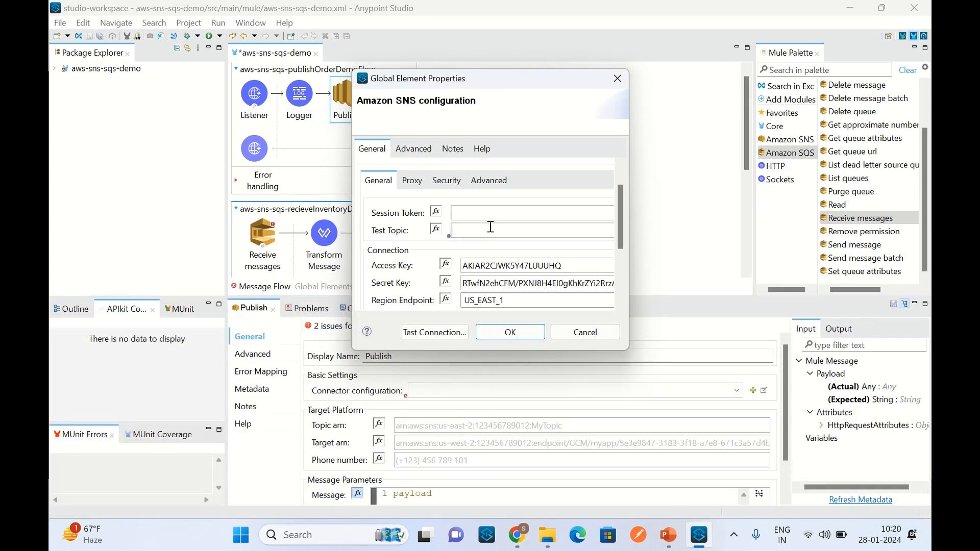
key("ctrl+v")
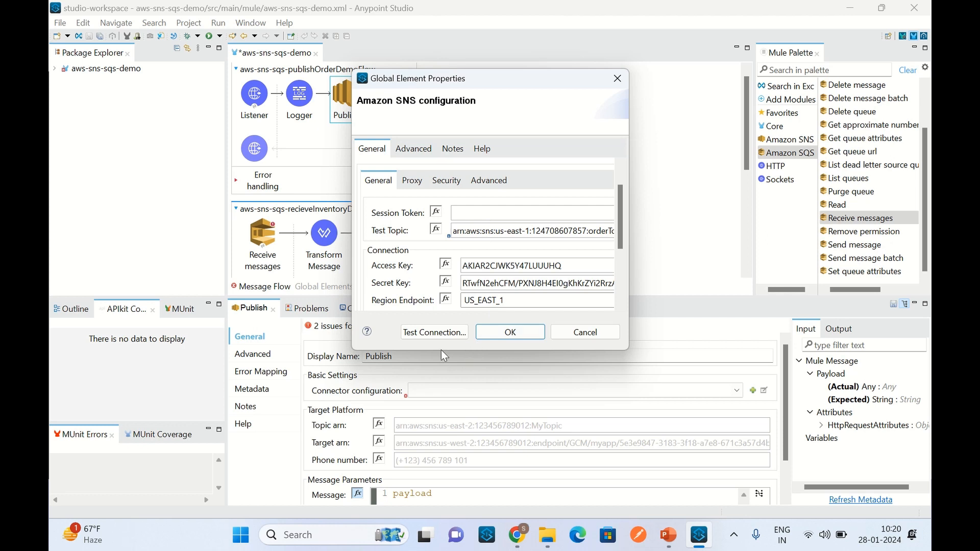
left_click(436, 337)
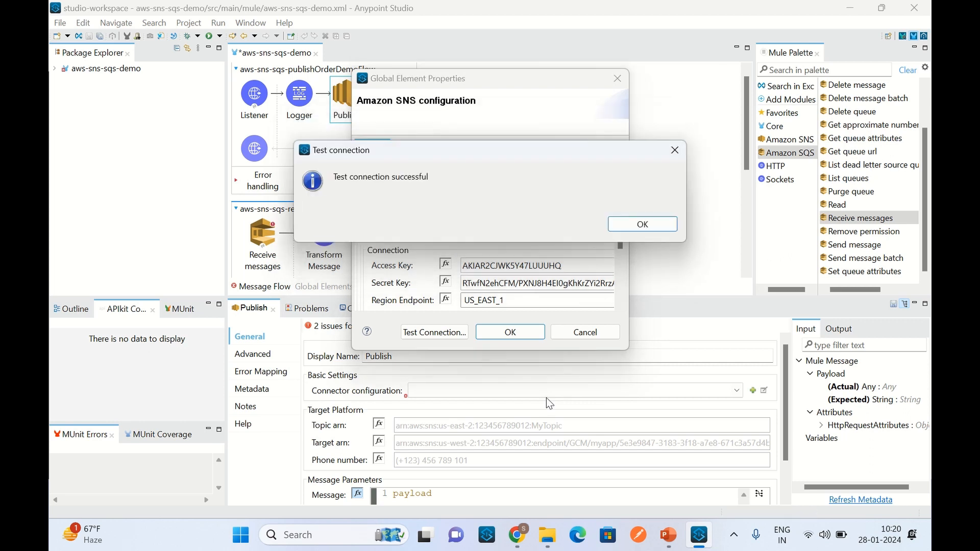
left_click(659, 224)
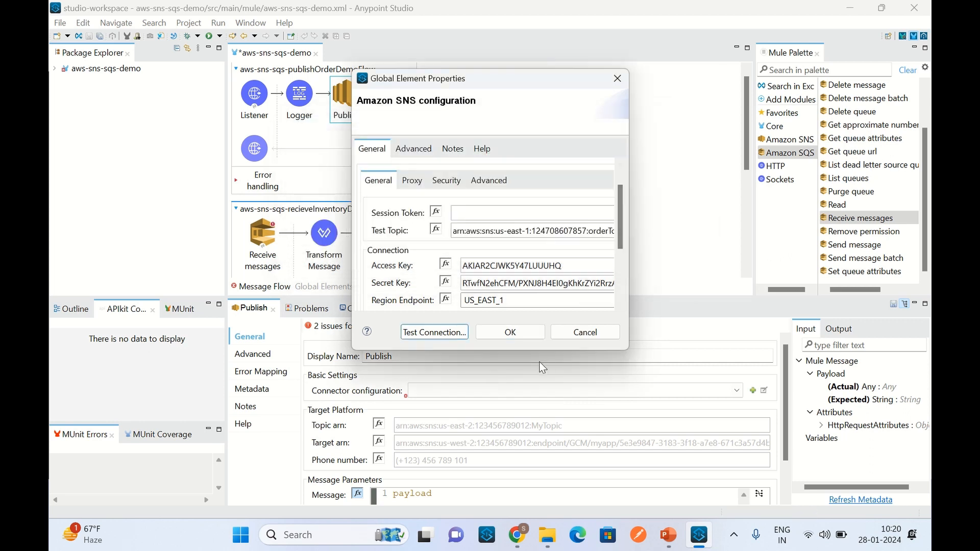
left_click(531, 336)
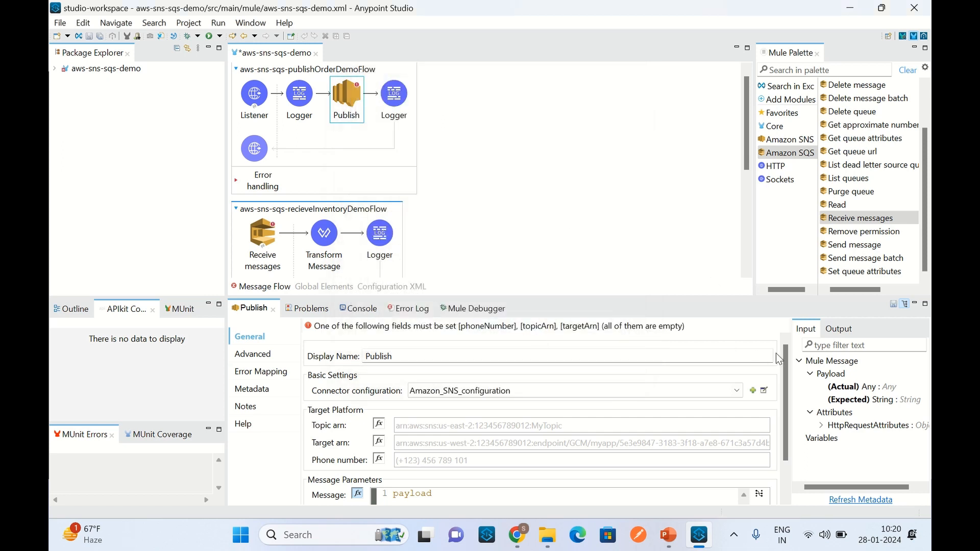
Step: Set the Publish operation's Topic arn to the copied orderTopic ARN and save the aws-sns-sqs-demo flow file
scroll(784, 377, "down", 2)
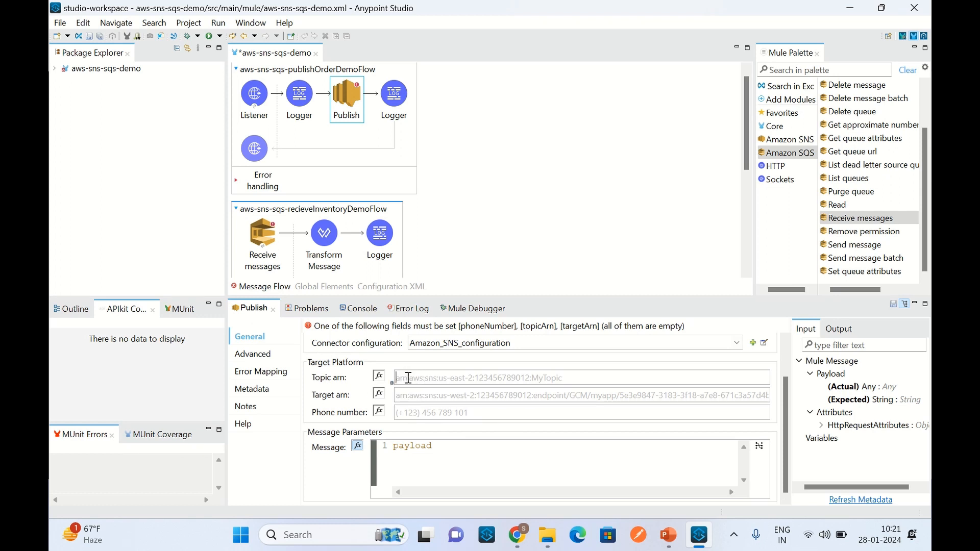
key("ctrl+v")
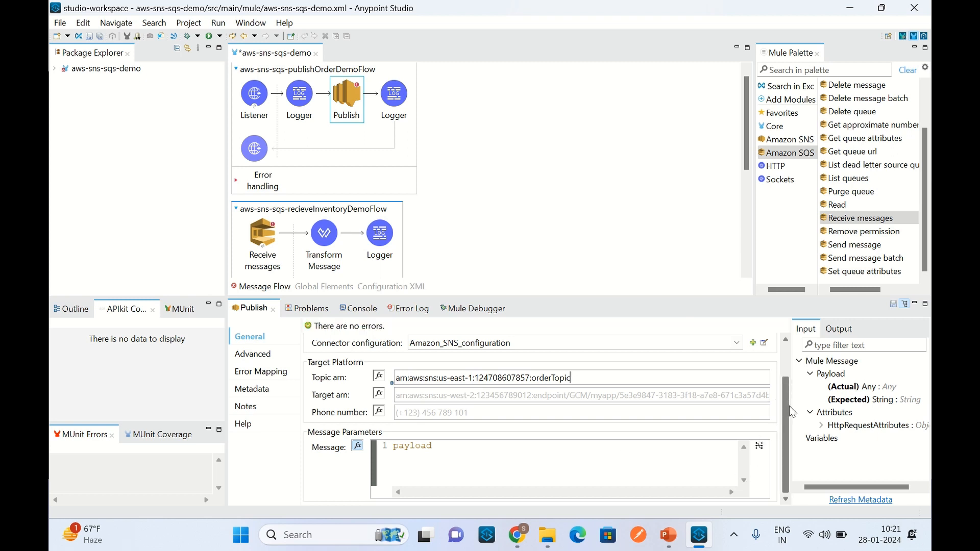
mouse_move(789, 406)
left_mouse_down()
mouse_move(783, 341)
mouse_move(785, 409)
left_mouse_up()
left_click(522, 166)
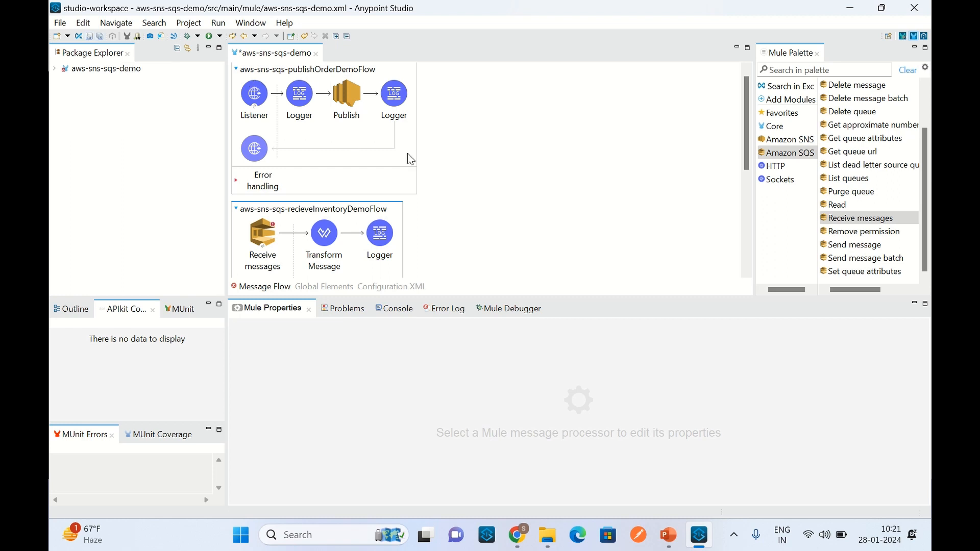
left_click(89, 36)
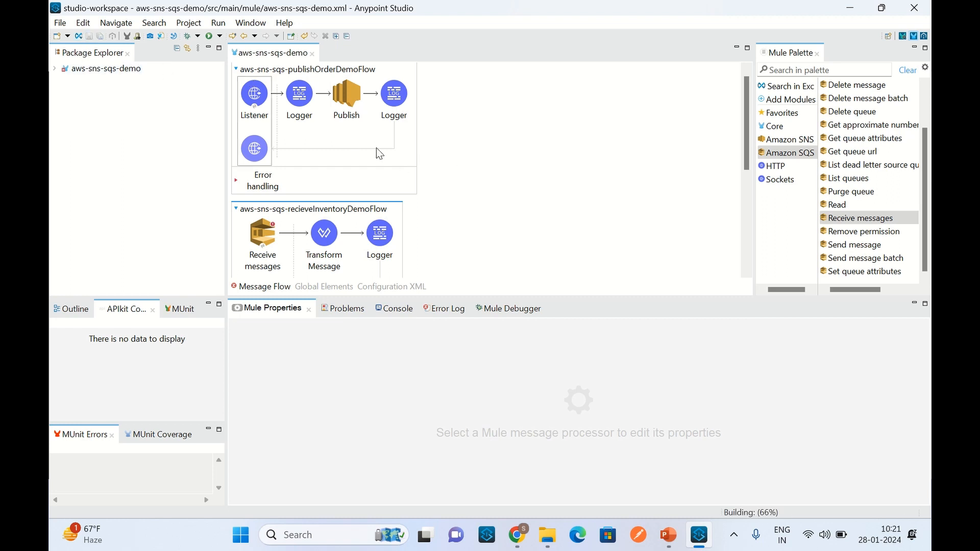
Step: Open a new Amazon SQS connector configuration for Receive messages in aws-sns-sqs-recieveInventoryDemoFlow and bring its connection credentials into view
scroll(491, 178, "down", 1)
scroll(498, 190, "down", 1)
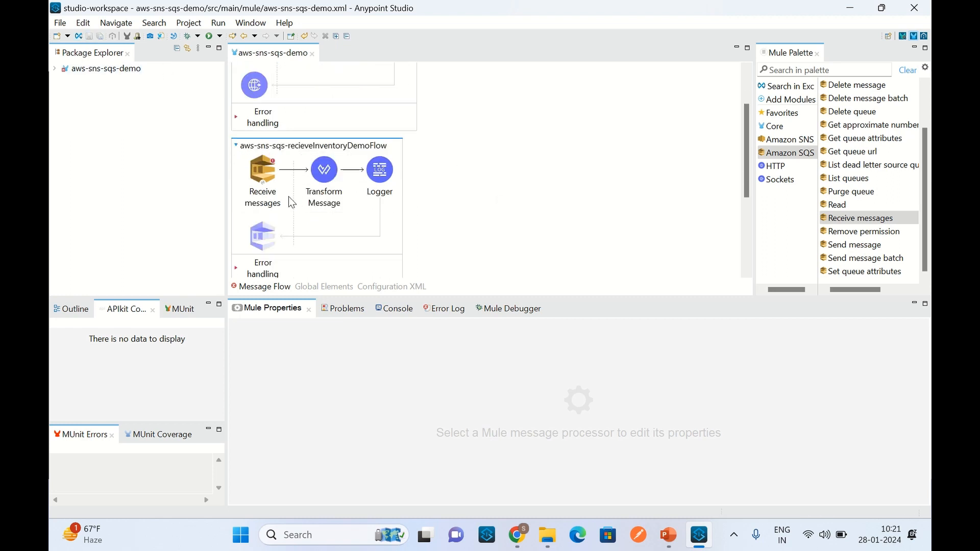
left_click(266, 181)
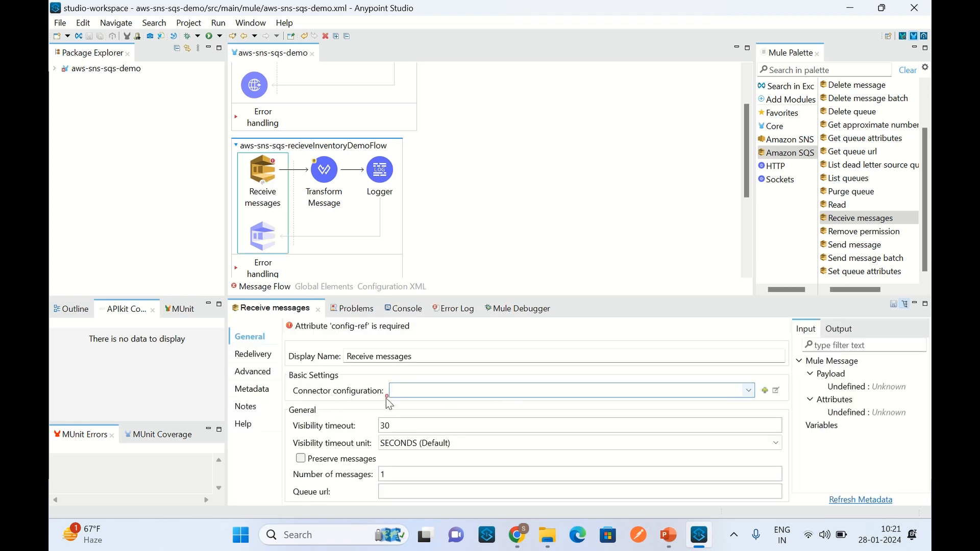
left_click(766, 391)
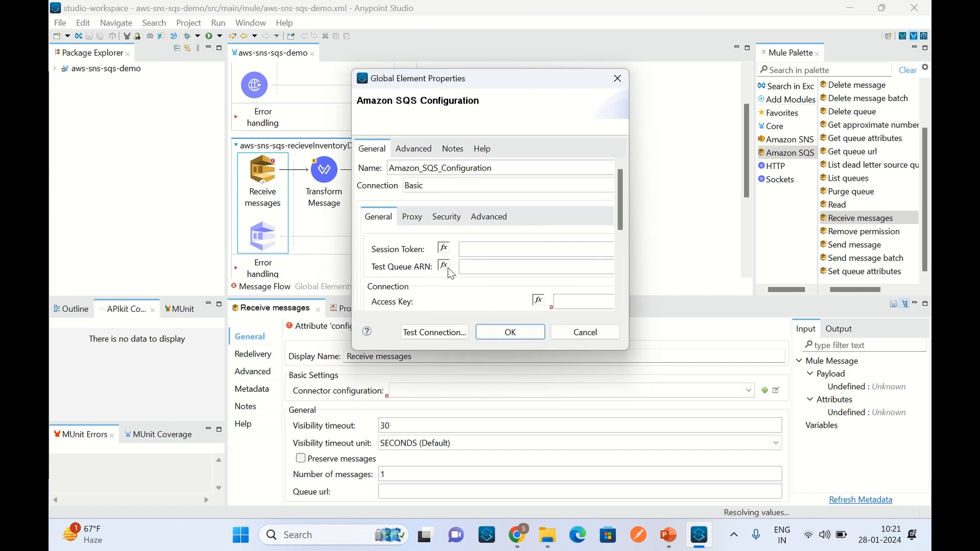
left_click_drag(623, 191, 632, 225)
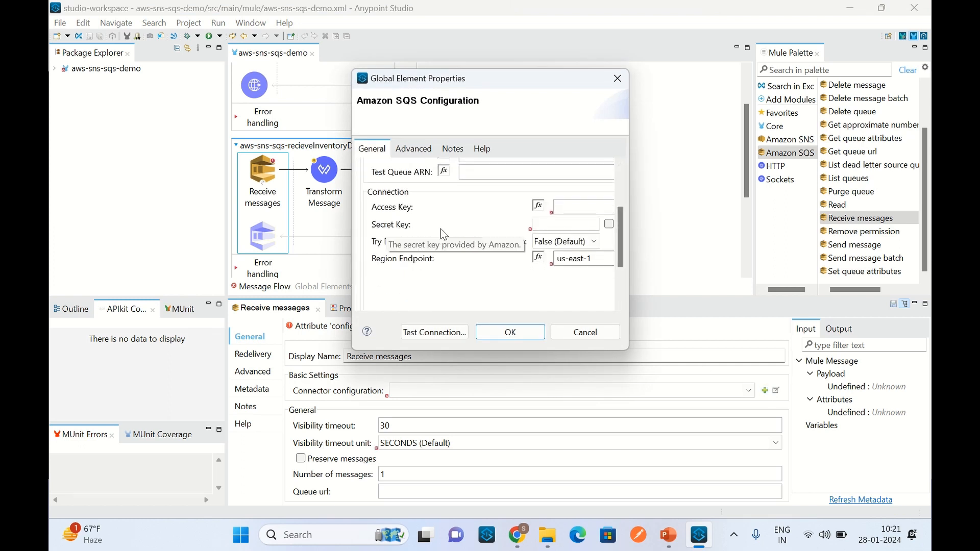
left_click(584, 336)
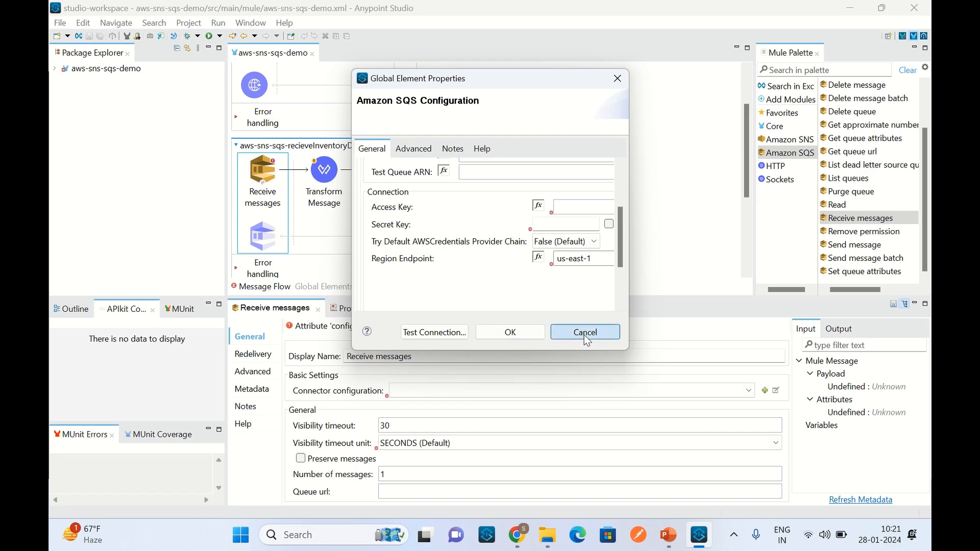
Step: Switch to the AWS console in Chrome, open the account's security credentials, and copy the existing access key ID
left_click(519, 542)
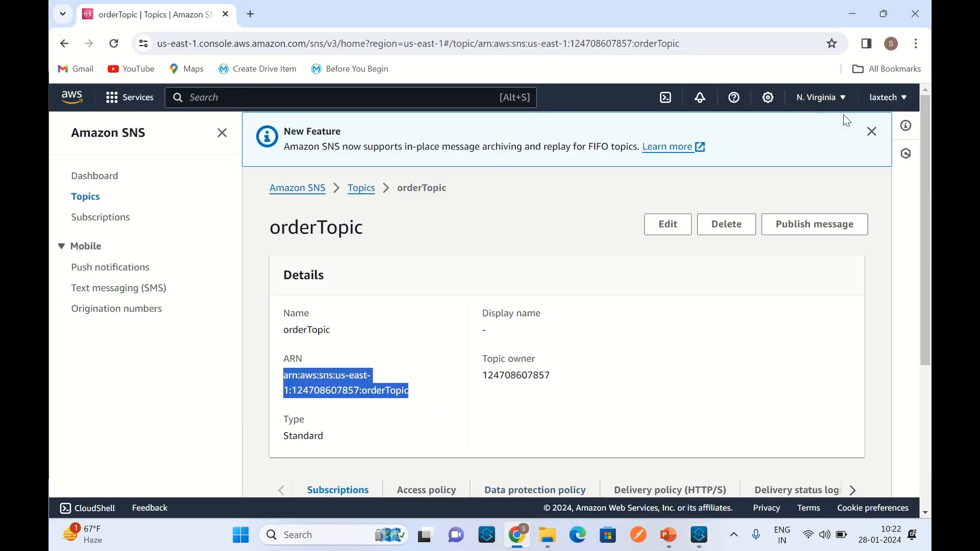
left_click(887, 97)
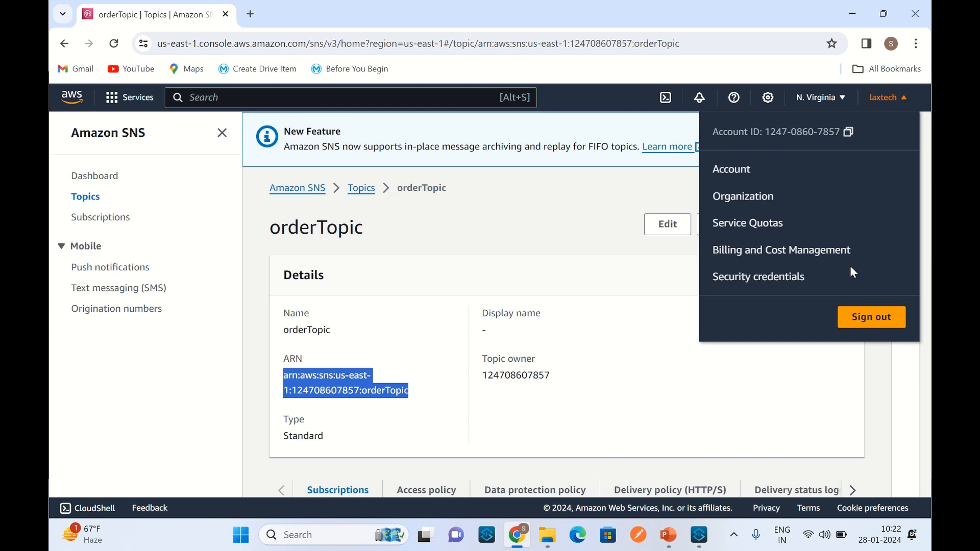
left_click(760, 278)
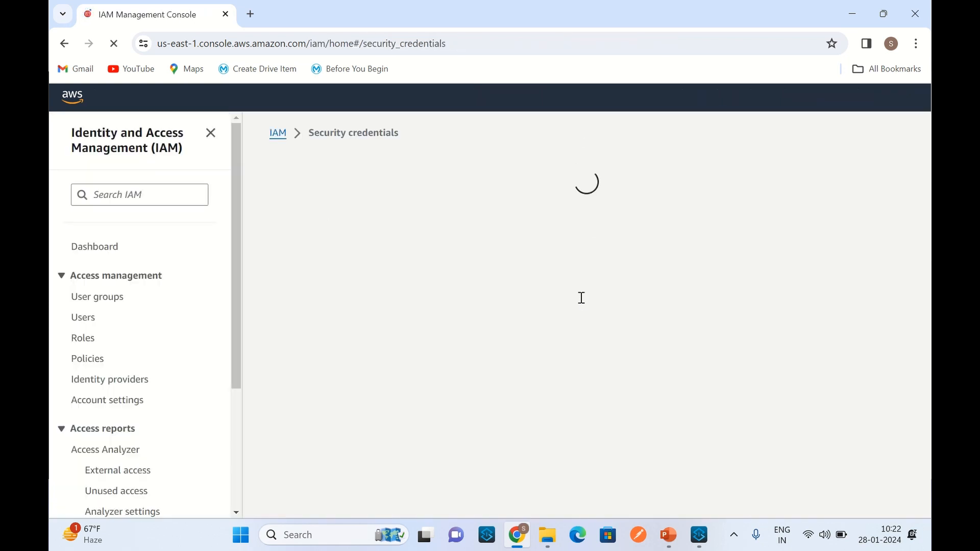
scroll(497, 331, "down", 10)
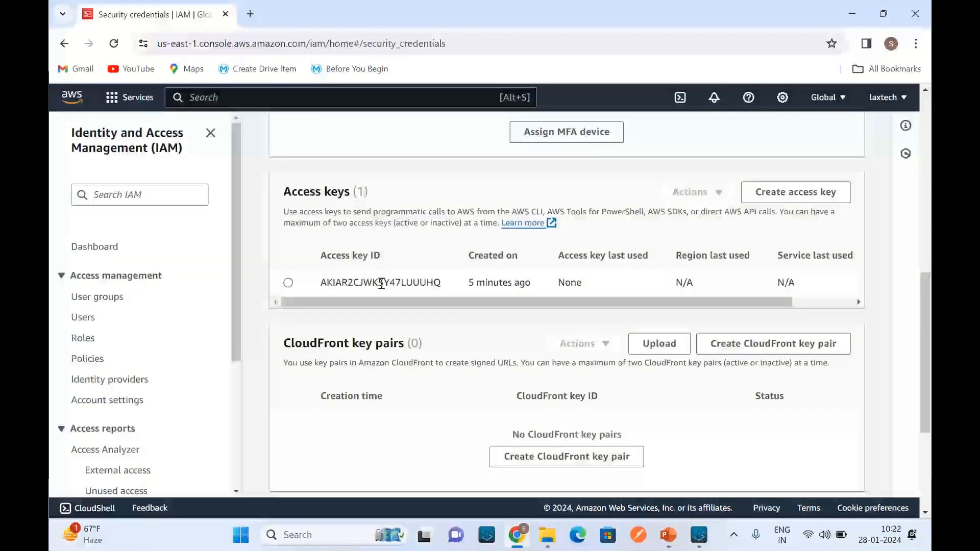
double_click(382, 282)
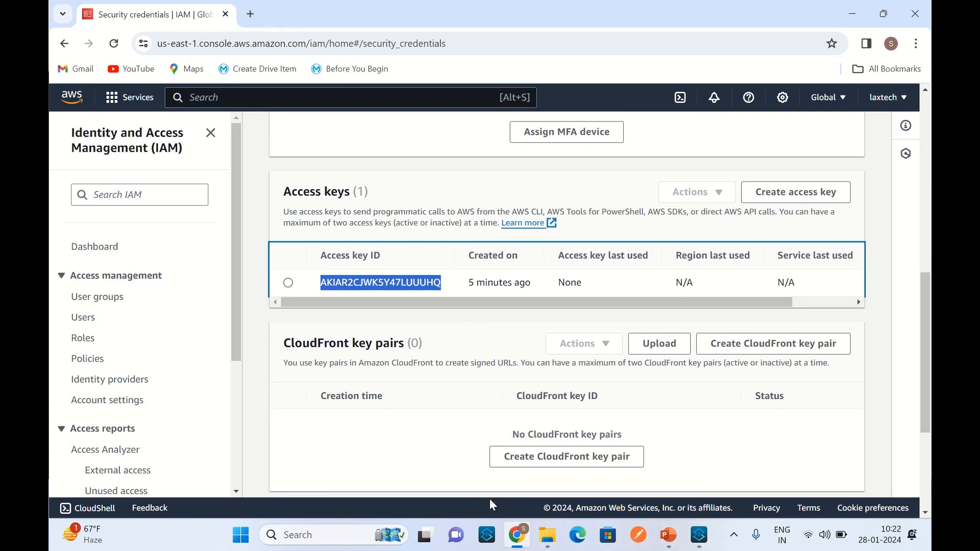
Step: Return to Anypoint Studio and paste the access key ID as the Access Key of the Amazon SQS configuration
left_click(699, 535)
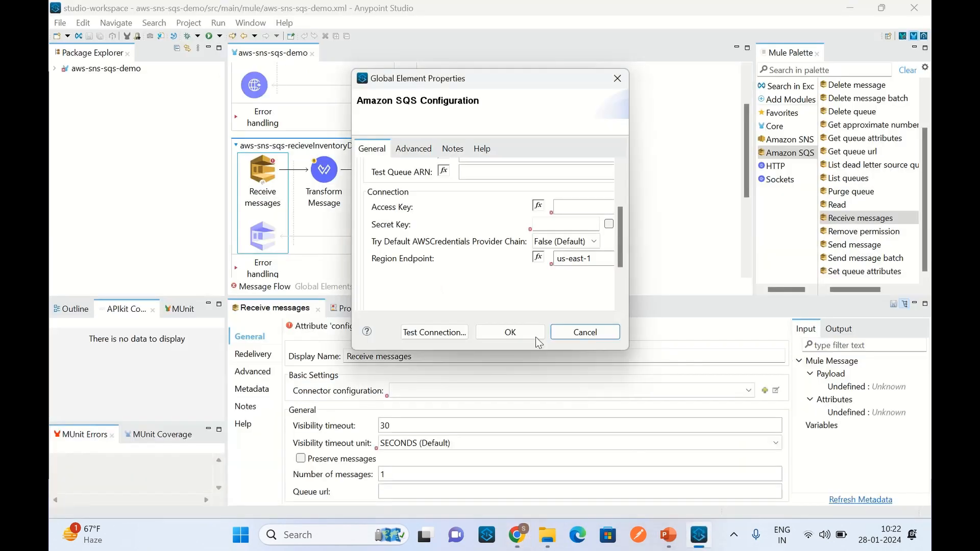
left_click(577, 207)
key("ctrl+v")
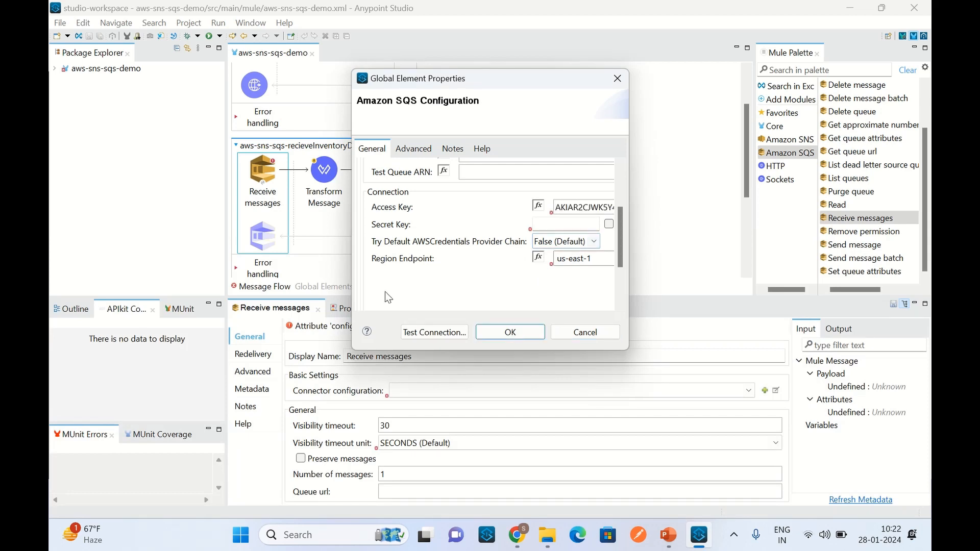
Step: Check the access key entry in the AWS console in Chrome, then return to Anypoint Studio and save the Amazon SQS configuration
left_click(517, 535)
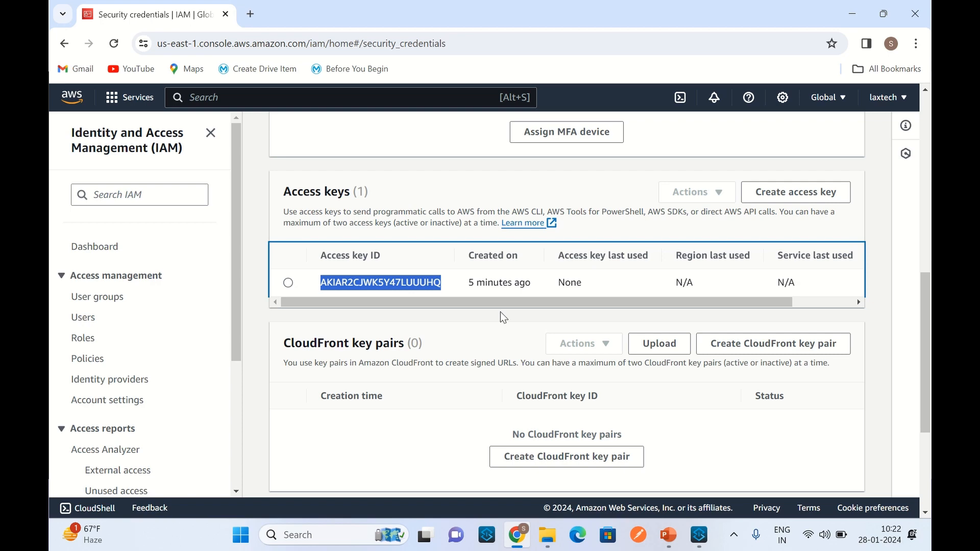
left_click(699, 535)
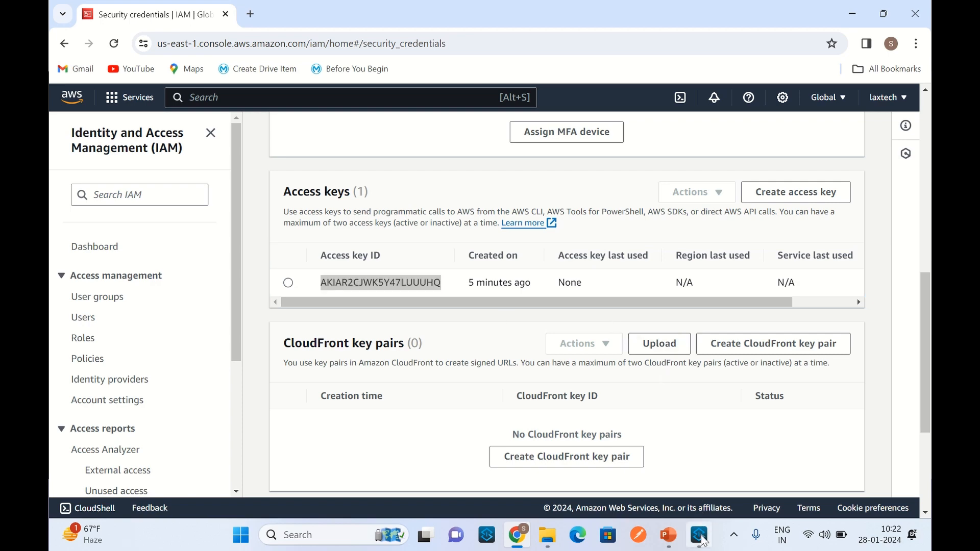
left_click(510, 332)
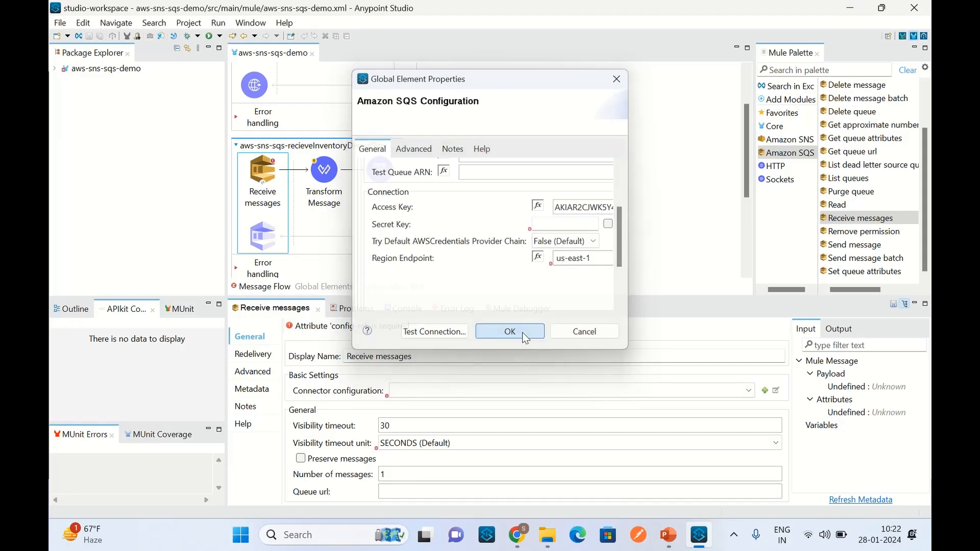
Step: Open the Amazon SNS configuration from the Publish operation in aws-sns-sqs-publishOrderDemoFlow, copy its Secret Key, and close it without changes
scroll(500, 173, "up", 2)
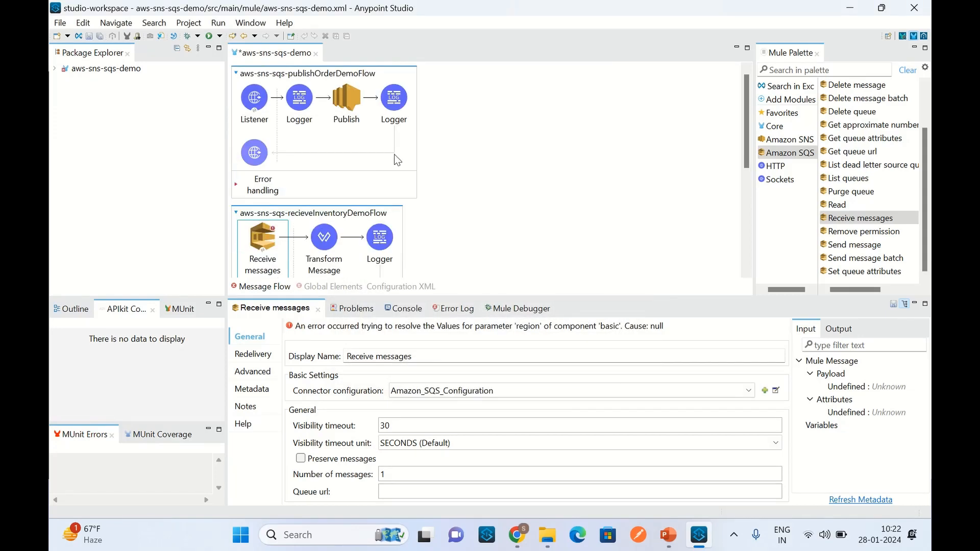
left_click(351, 102)
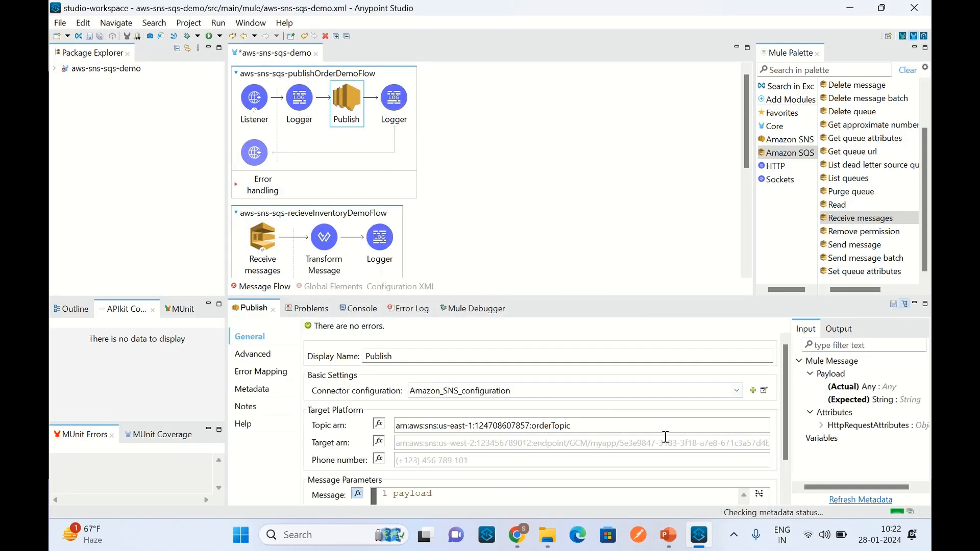
left_click(764, 391)
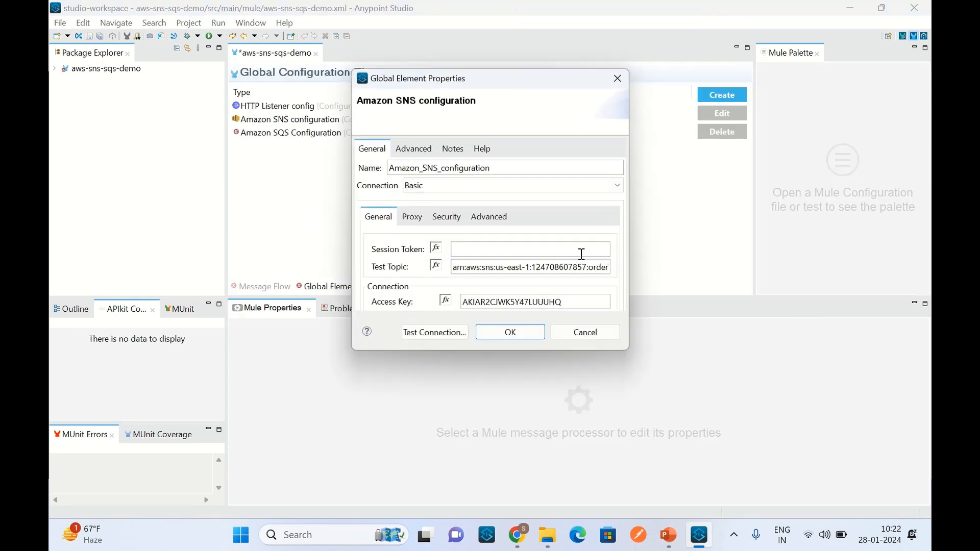
left_click_drag(624, 224, 626, 259)
double_click(577, 242)
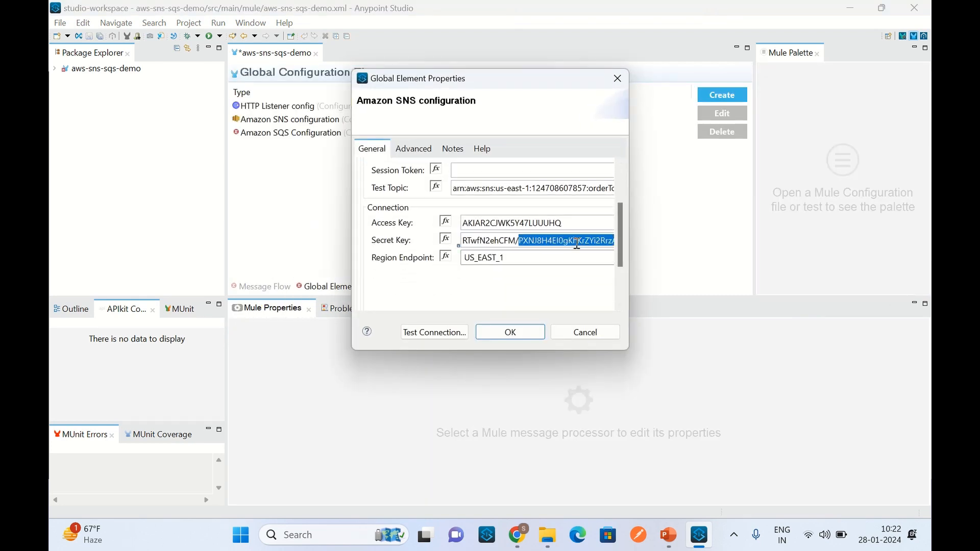
triple_click(577, 242)
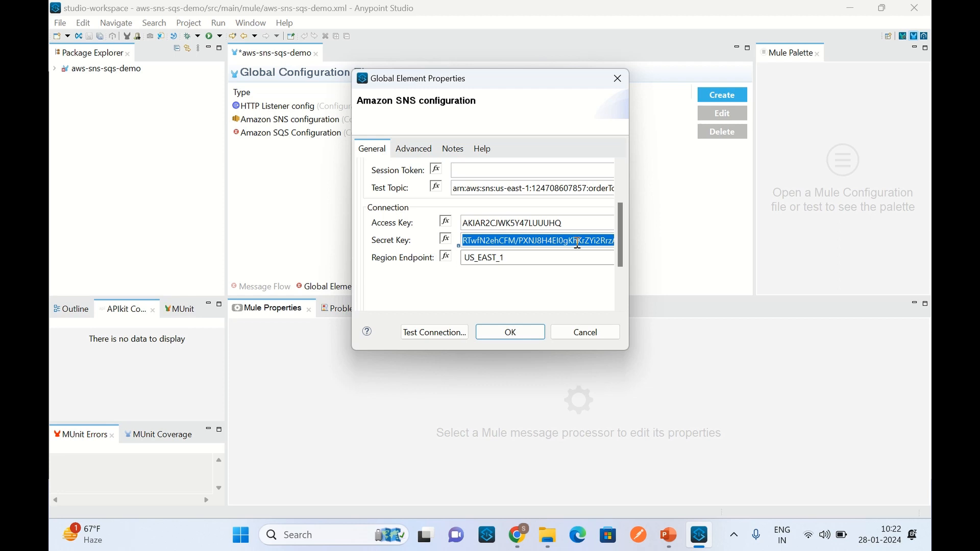
left_click(587, 331)
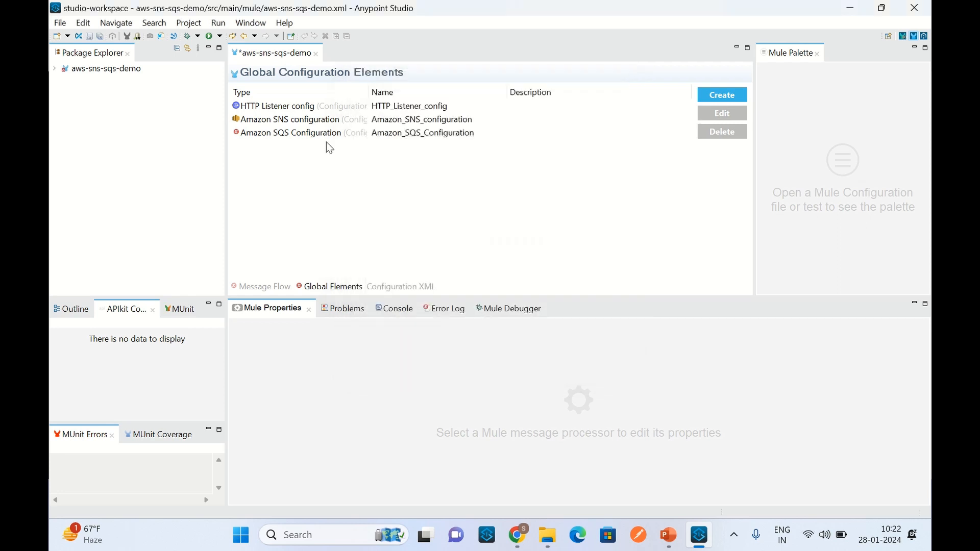
Step: Reopen the Amazon SQS configuration from the global elements and paste the copied secret key as its Secret Key
double_click(338, 134)
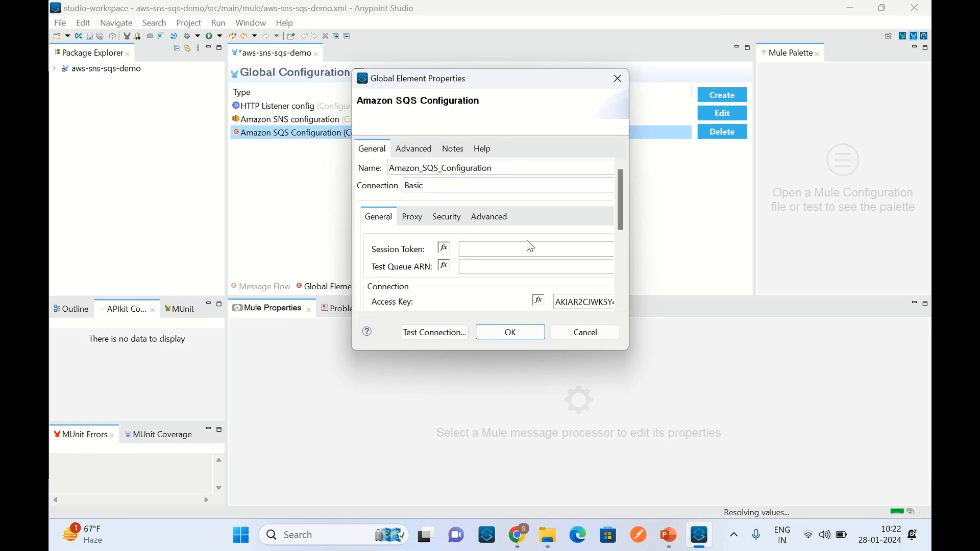
left_click_drag(619, 208, 647, 239)
left_click(559, 223)
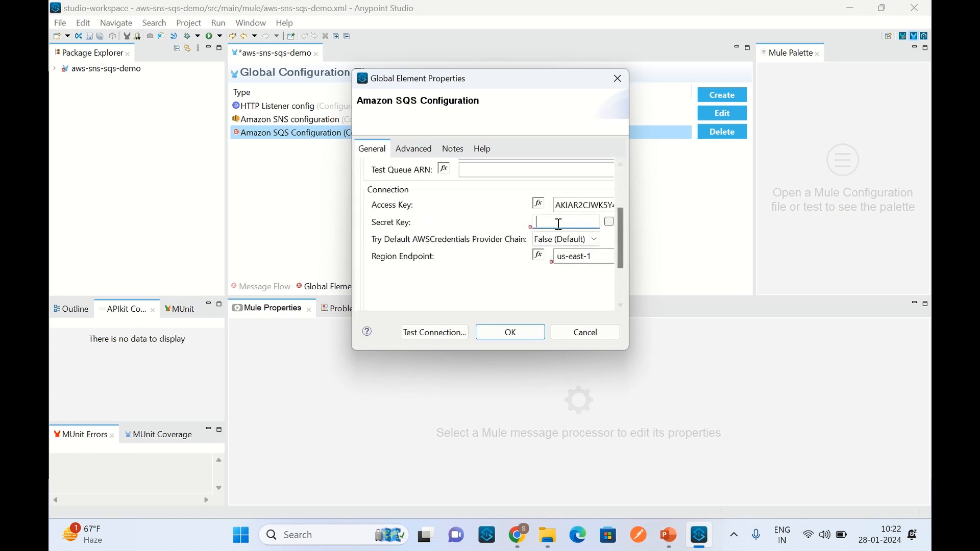
key("ctrl+v")
Step: Switch to the AWS console in Chrome, open the Simple Queue Service, and copy the ARN of inventoryQueue
left_click_drag(619, 256, 620, 222)
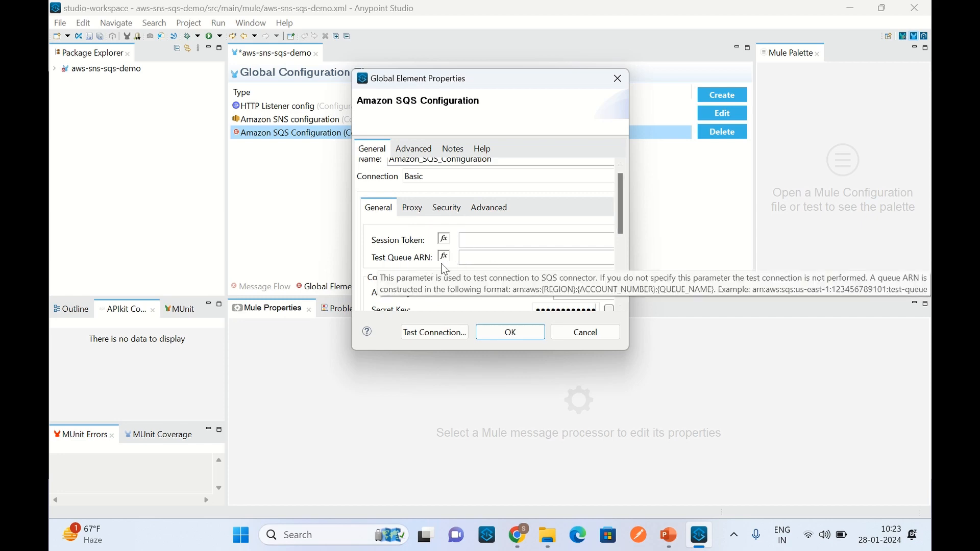
left_click(523, 539)
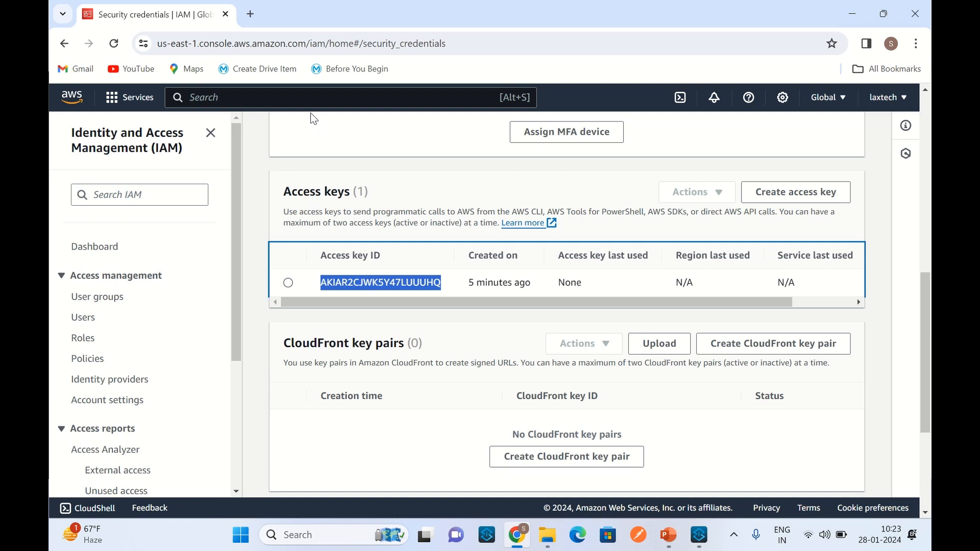
left_click(307, 100)
type("sqs")
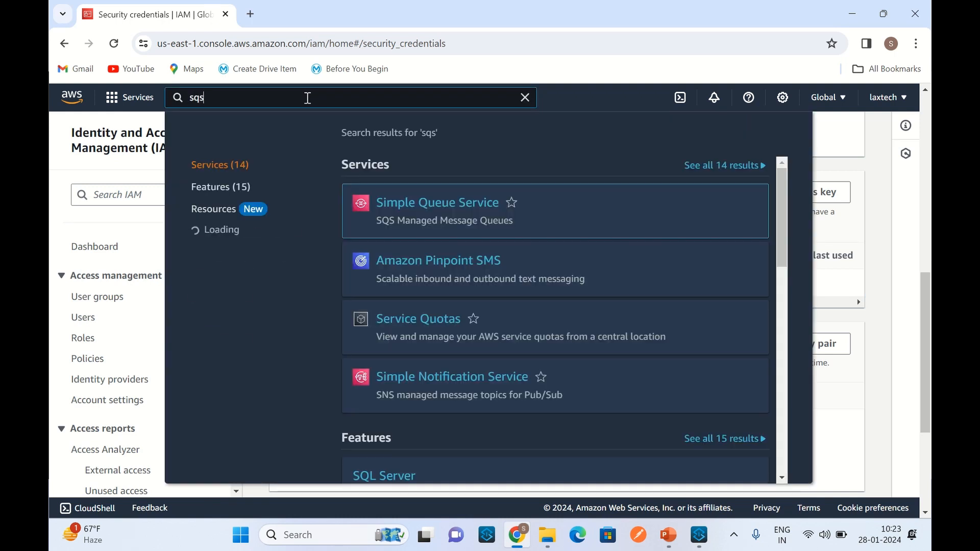
left_click(437, 203)
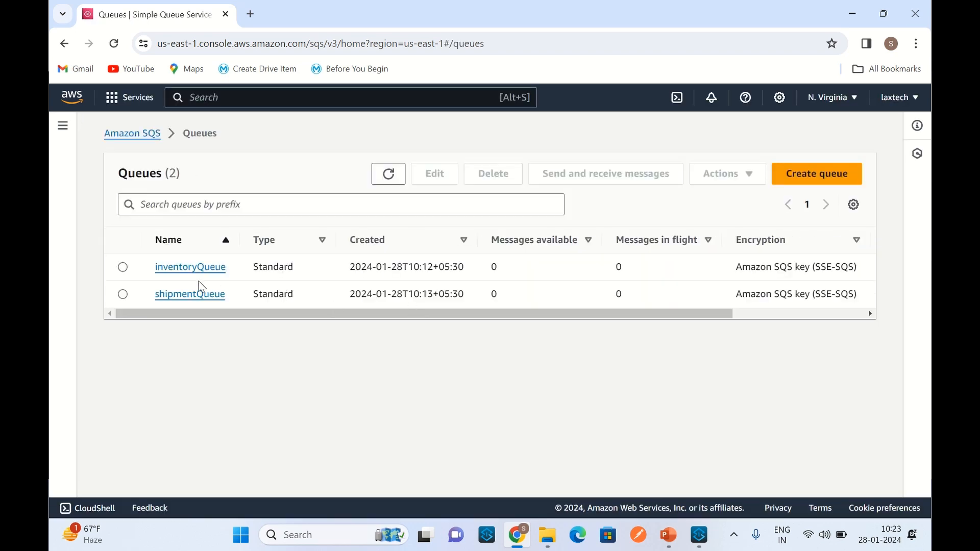
left_click(191, 267)
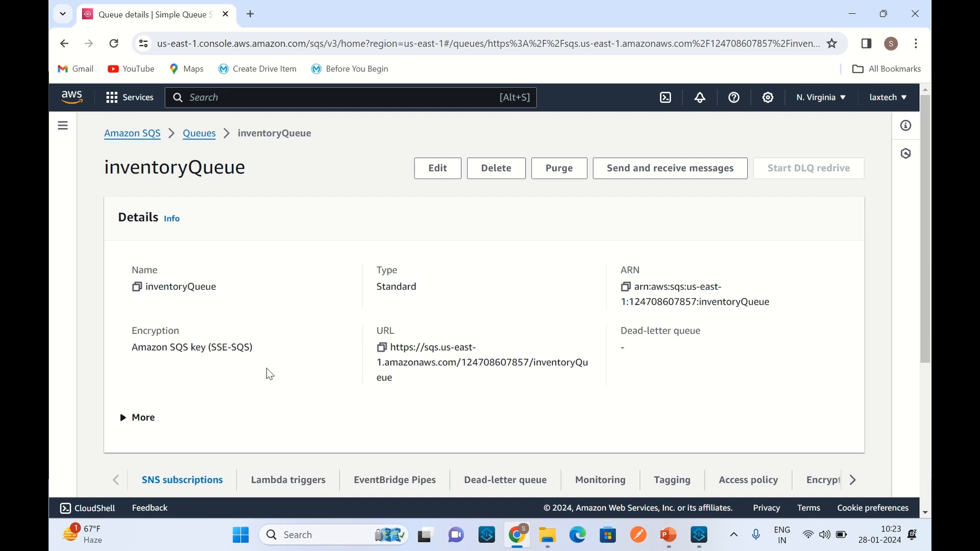
left_click(626, 289)
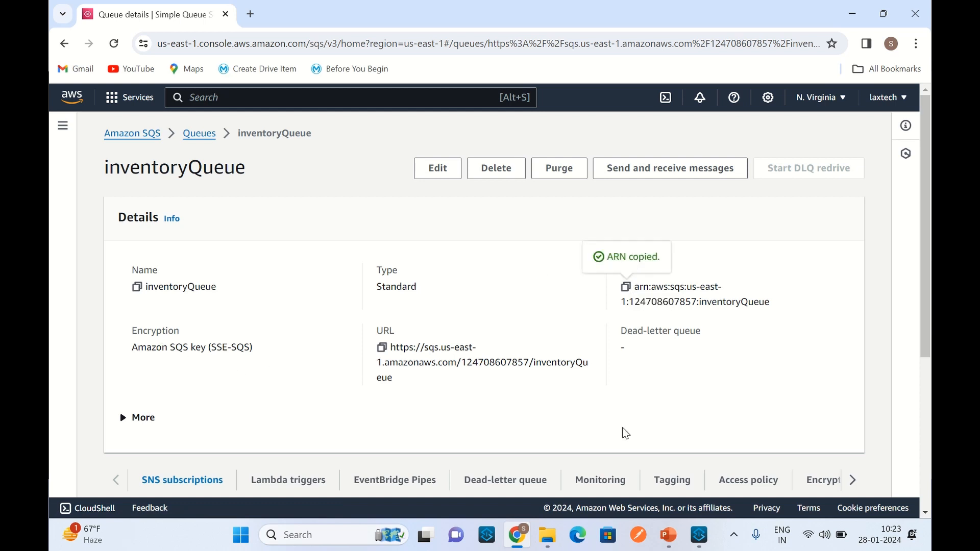
Step: In Anypoint Studio, set the SQS configuration's Test Queue ARN to the copied inventoryQueue ARN, test the connection, and save the configuration
left_click(699, 534)
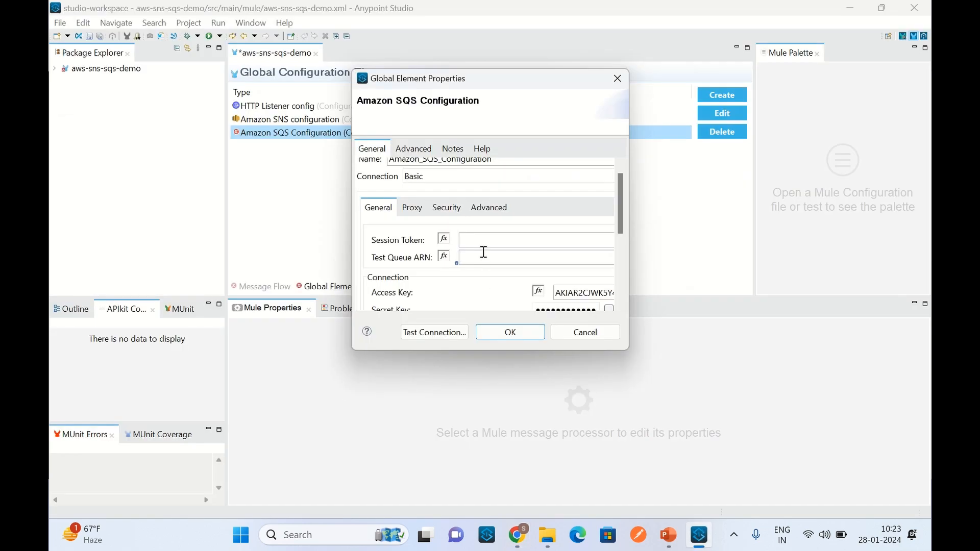
left_click(484, 254)
key("ctrl+v")
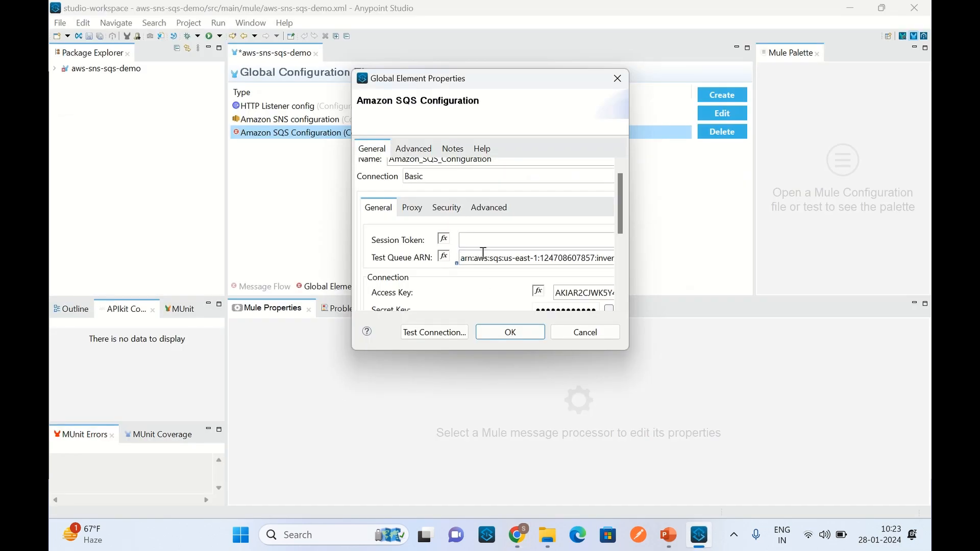
left_click(448, 332)
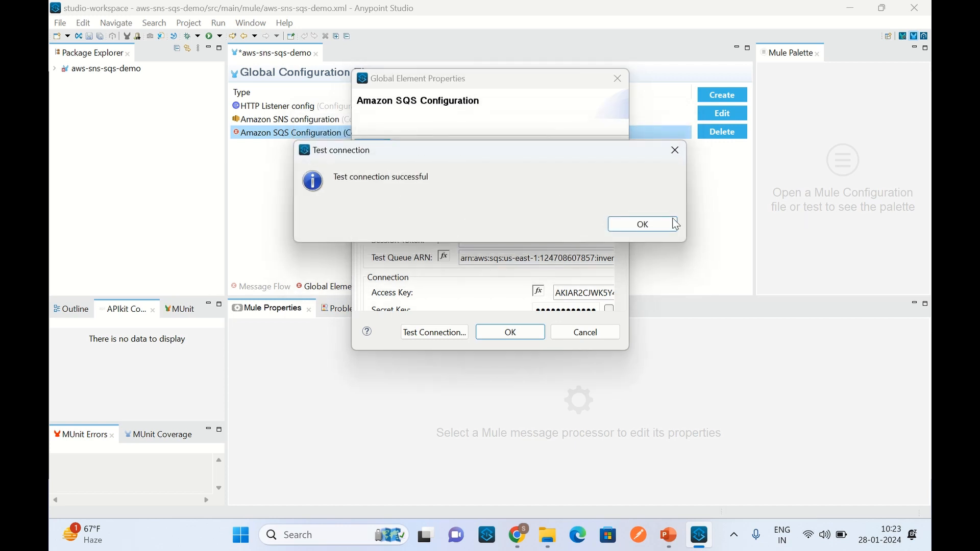
left_click(655, 224)
left_click(511, 333)
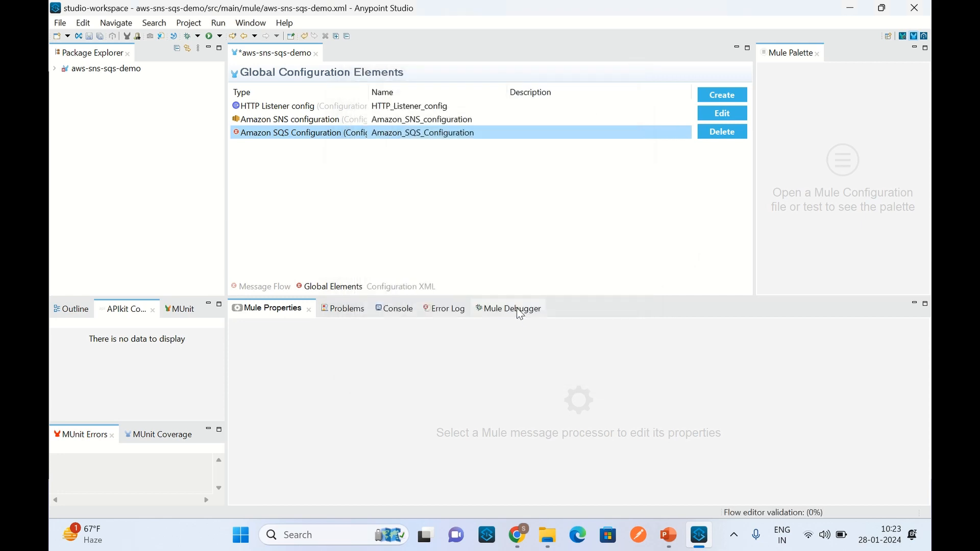
Step: Select Receive messages in aws-sns-sqs-recieveInventoryDemoFlow, then switch to the AWS console in Chrome and copy the inventoryQueue URL
left_click(268, 286)
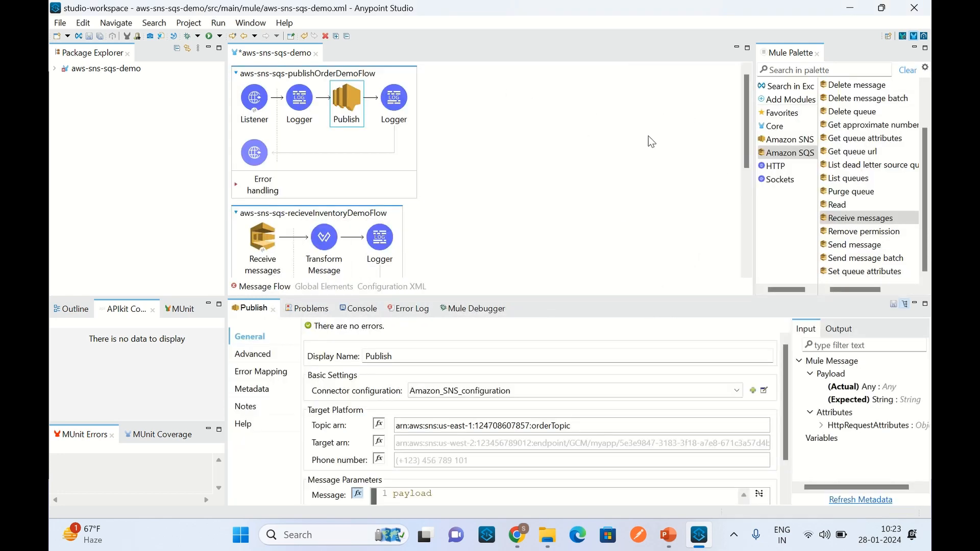
left_click_drag(745, 106, 747, 162)
left_click(273, 138)
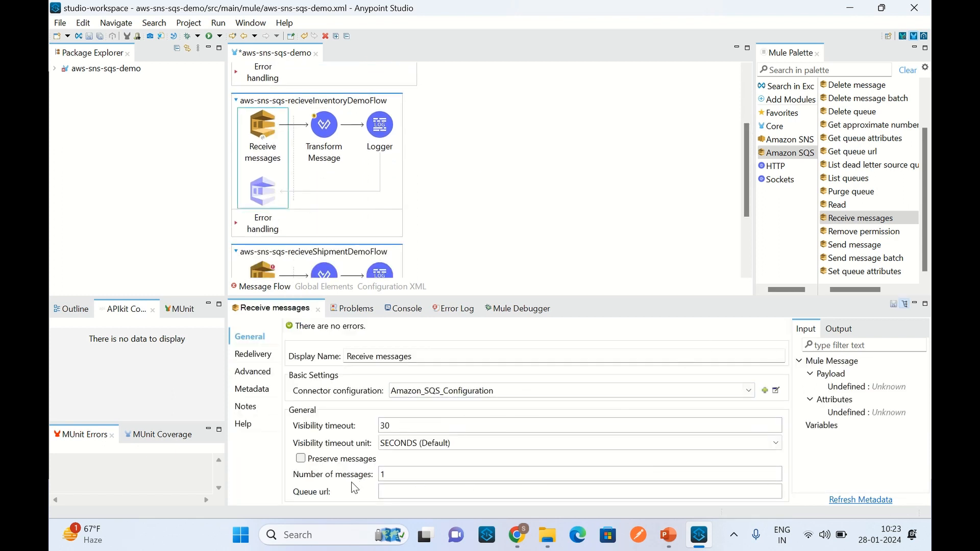
left_click(400, 491)
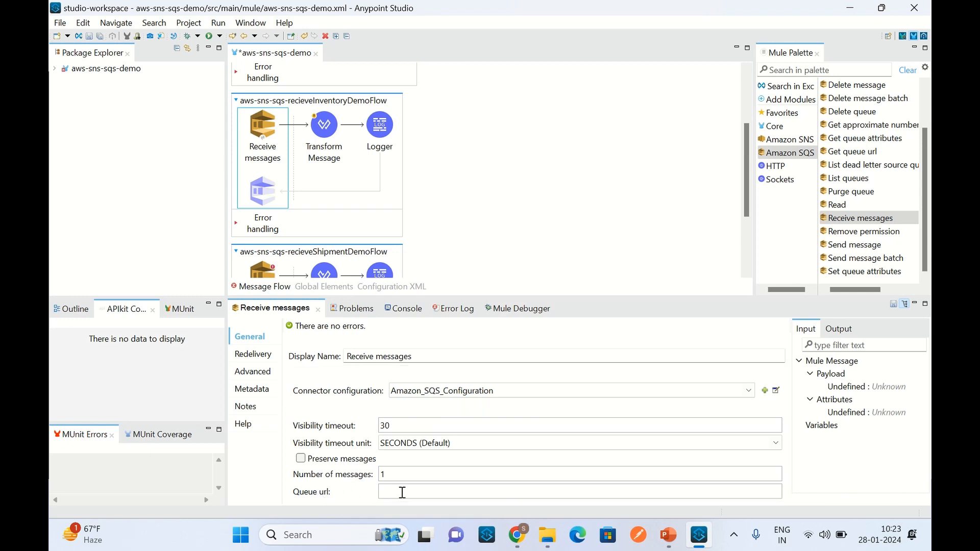
left_click(518, 535)
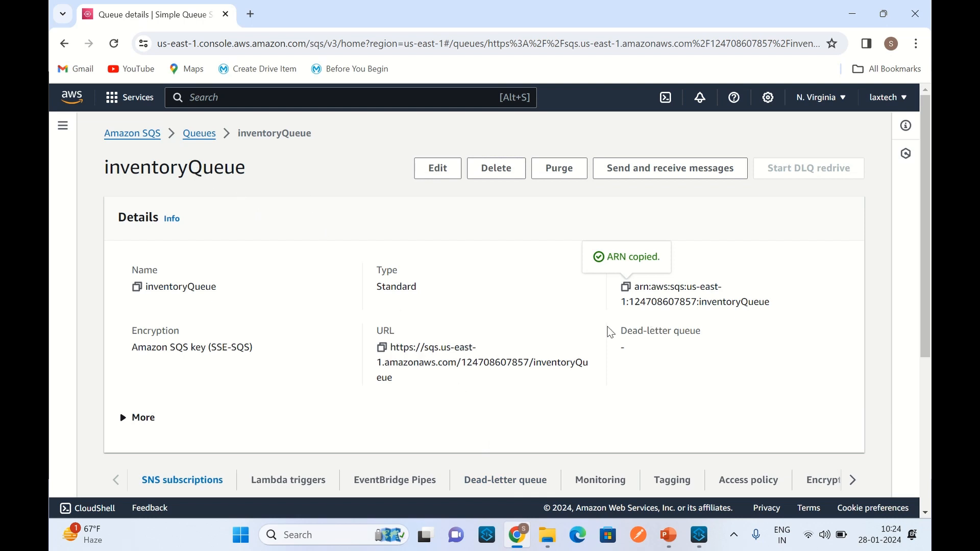
left_click(383, 352)
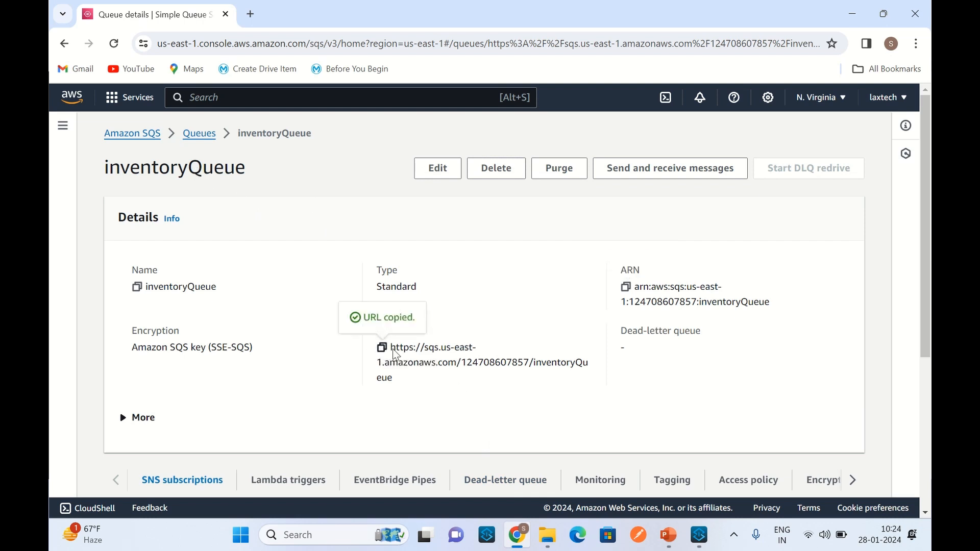
Step: Return to Anypoint Studio and set the Queue url of the inventory flow's Receive messages to the copied inventoryQueue URL
left_click(702, 545)
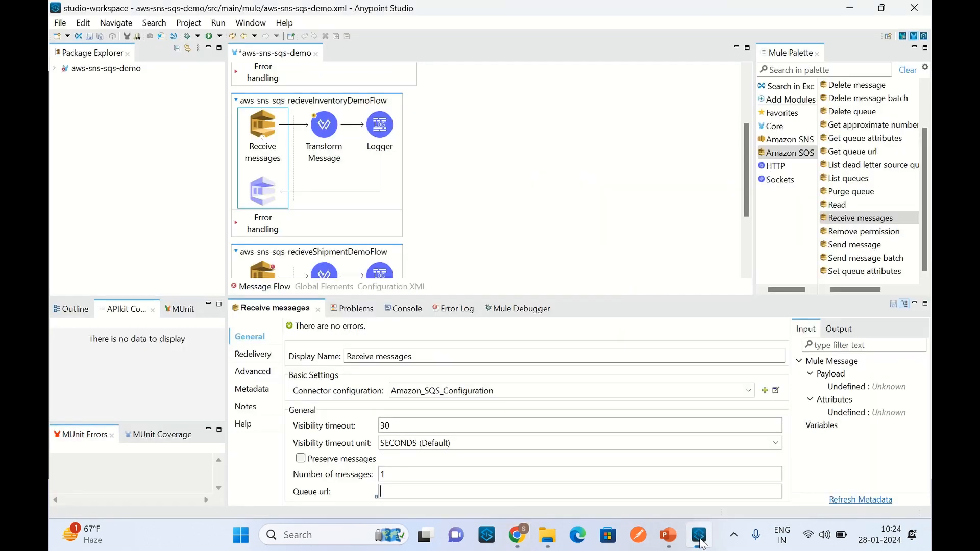
left_click(417, 489)
key("ctrl+v")
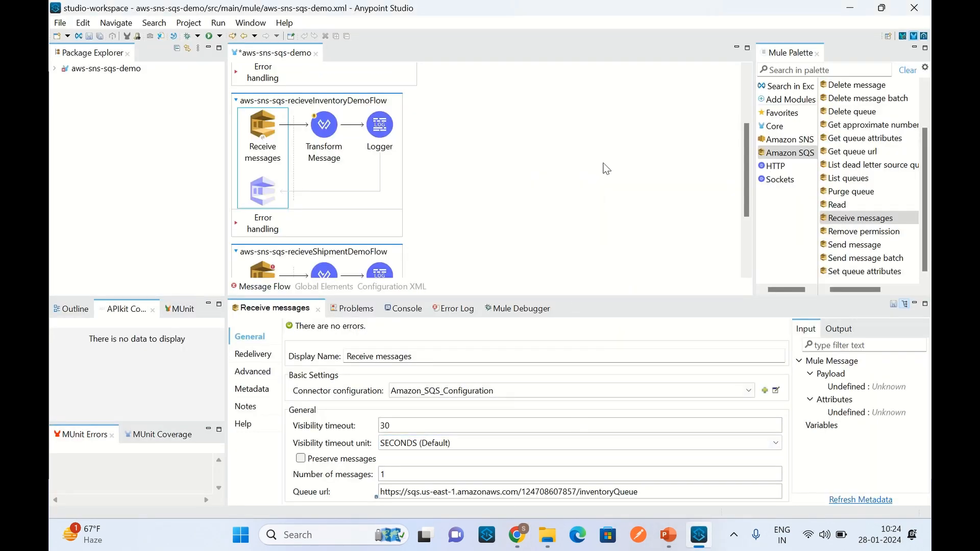
left_click(593, 162)
Step: Select Receive messages in aws-sns-sqs-recieveShipmentDemoFlow, copy the shipmentQueue URL from the AWS console in Chrome, and return to Anypoint Studio
scroll(590, 146, "down", 1)
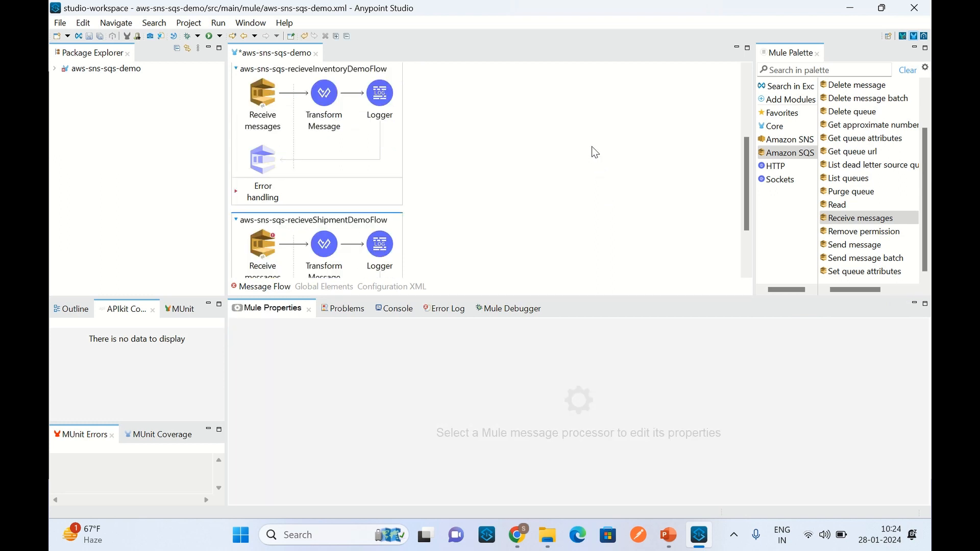
scroll(594, 154, "down", 2)
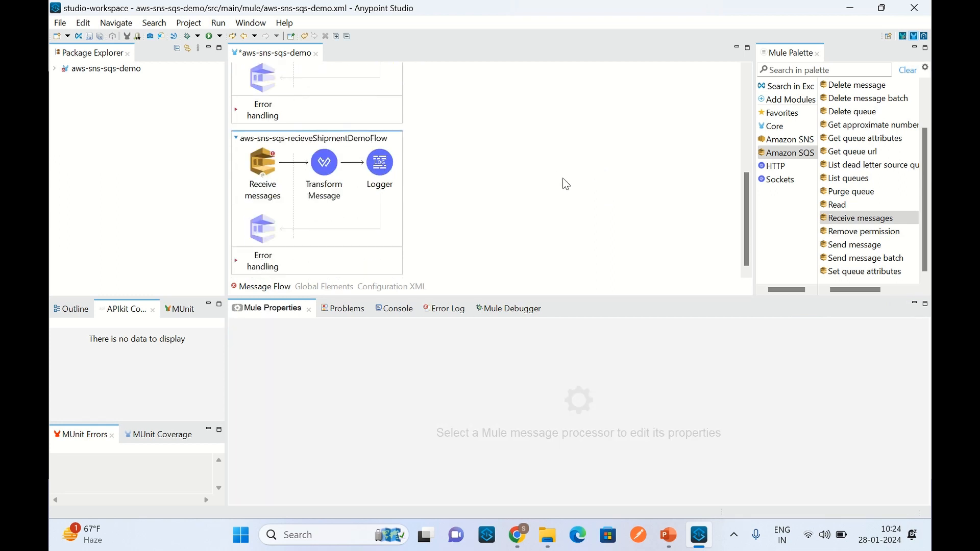
left_click(268, 167)
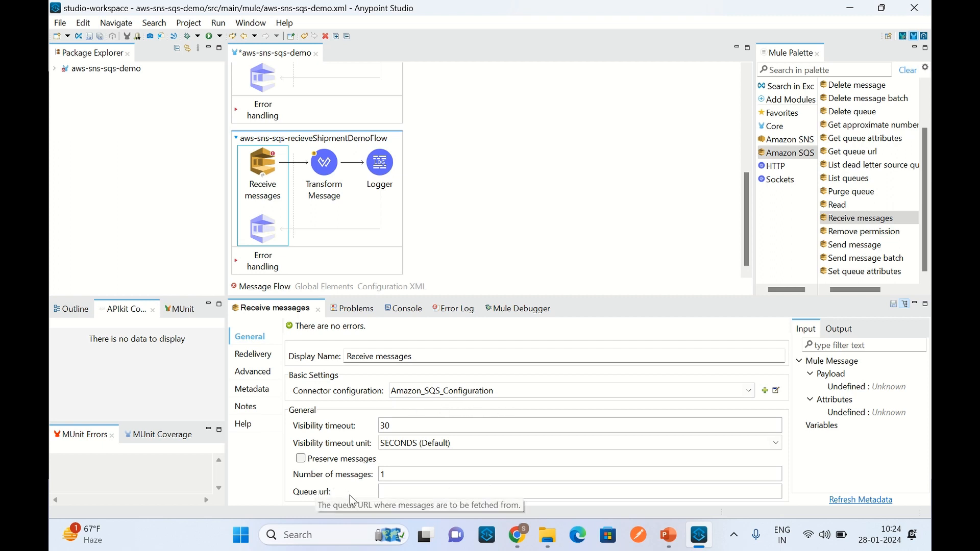
left_click(422, 493)
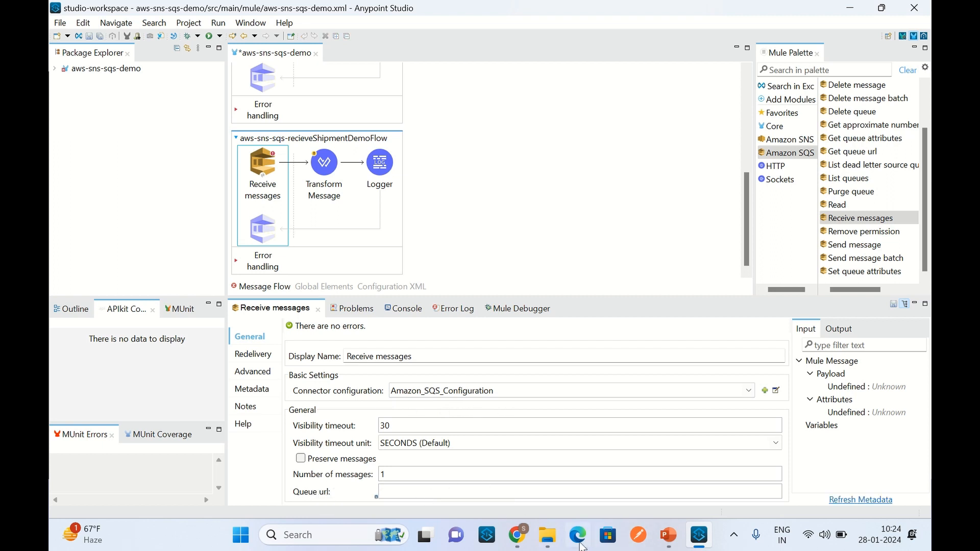
left_click(518, 535)
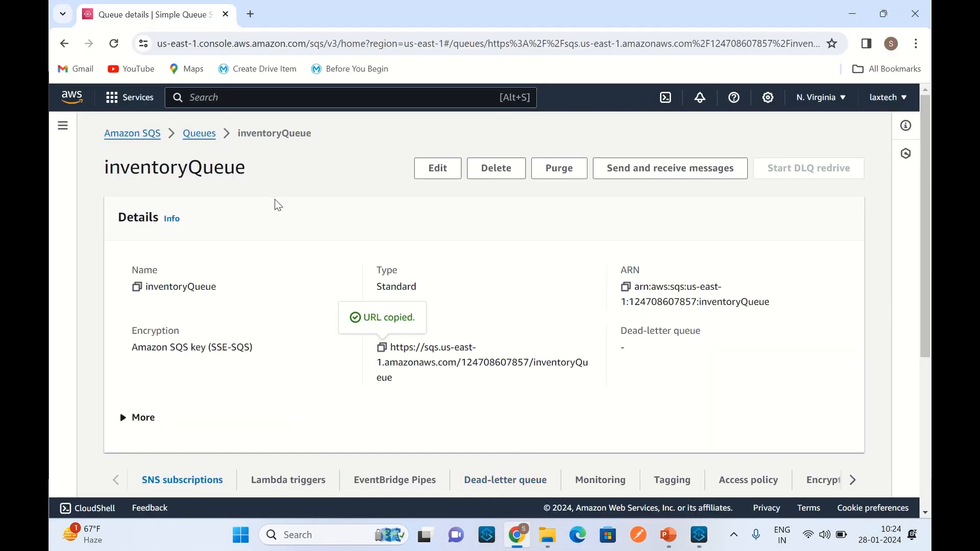
left_click(214, 141)
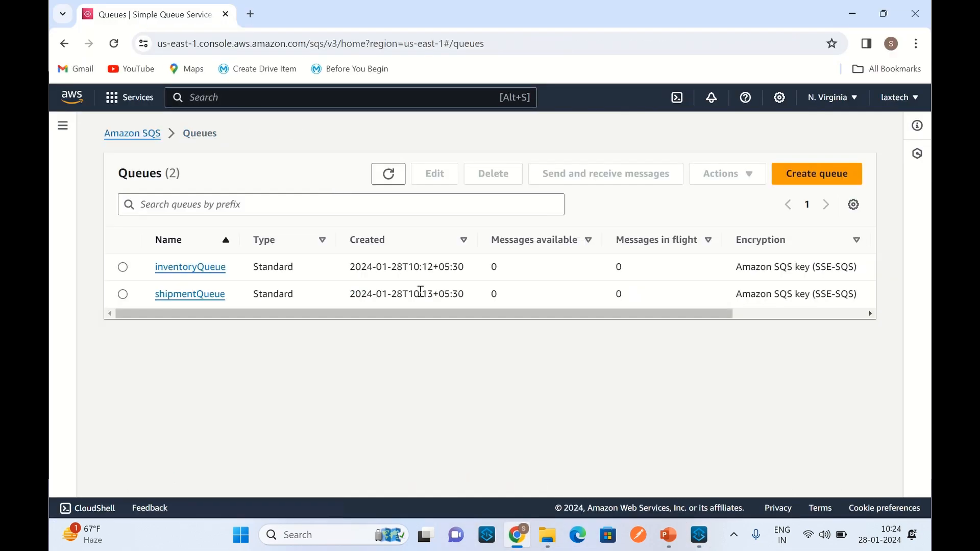
left_click(186, 295)
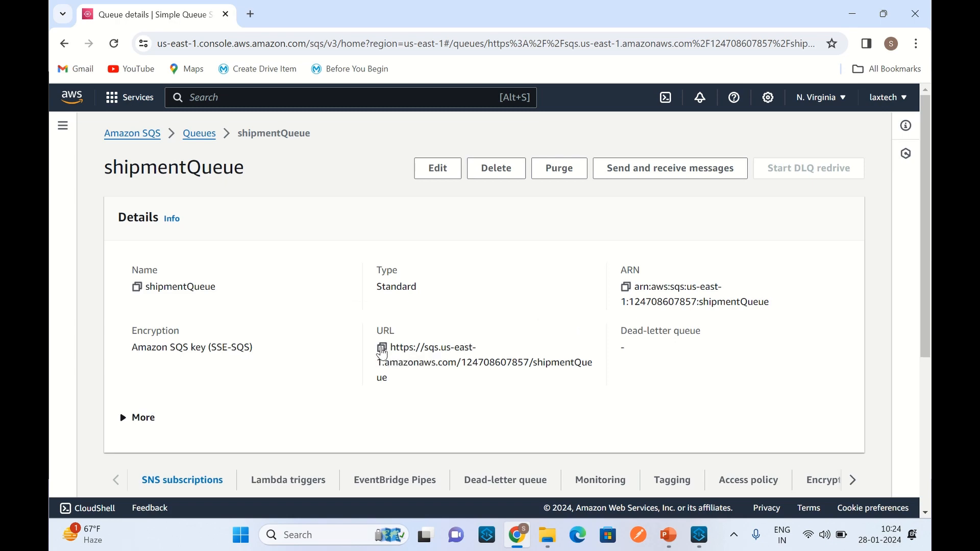
left_click(382, 352)
left_click(700, 539)
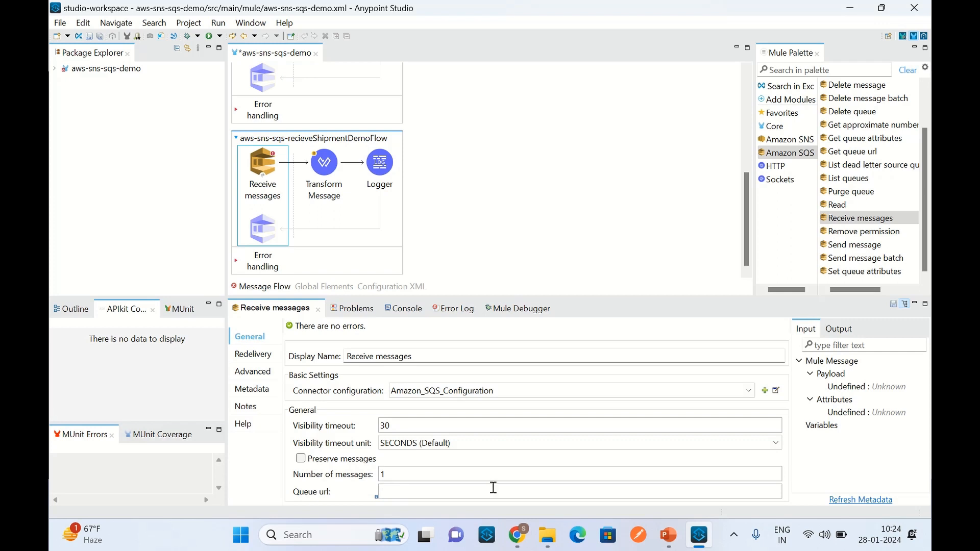
Step: Set the Queue url of the shipment flow's Receive messages to the copied shipmentQueue URL and save the project
left_click(493, 491)
key("ctrl+v")
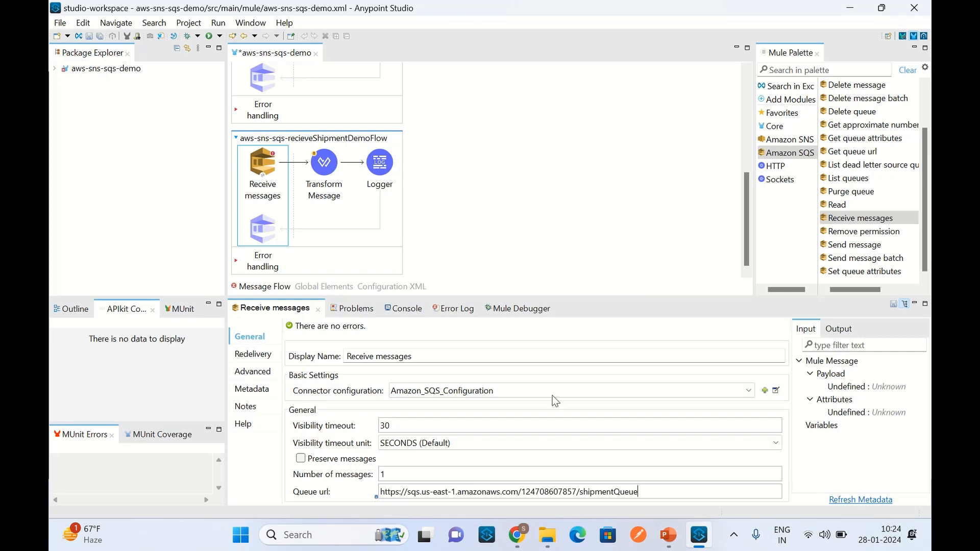
left_click(504, 140)
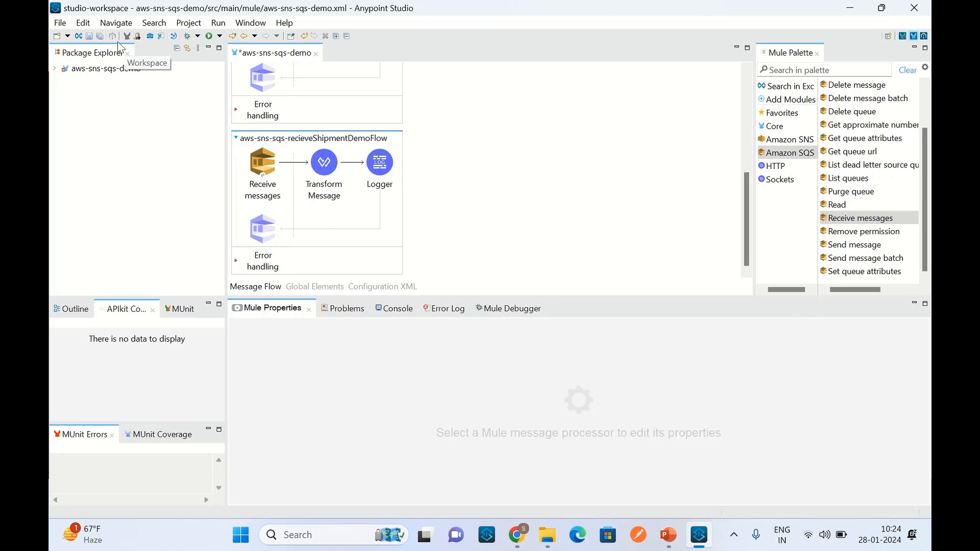
left_click(100, 37)
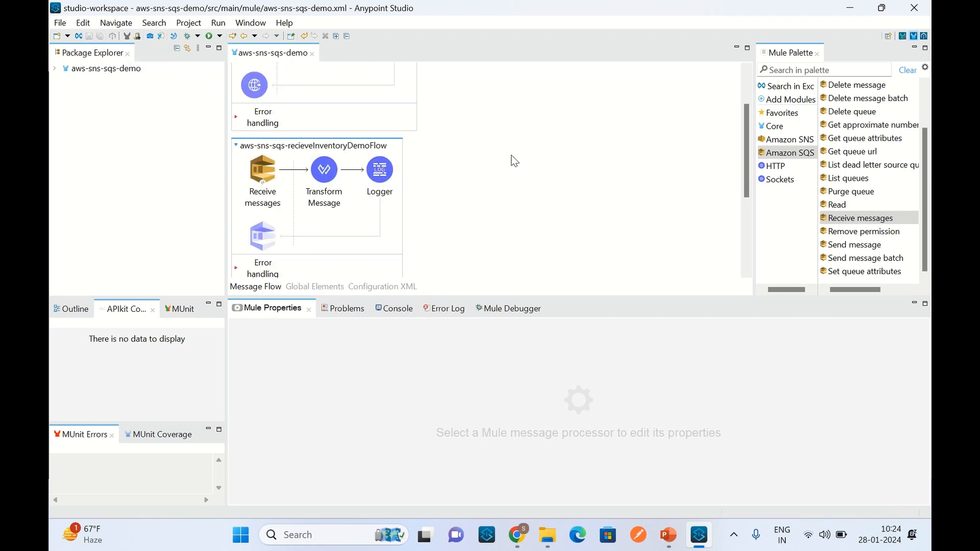
Step: Review the Listener path, the Publish operation and both Logger messages in aws-sns-sqs-publishOrderDemoFlow
scroll(514, 161, "up", 3)
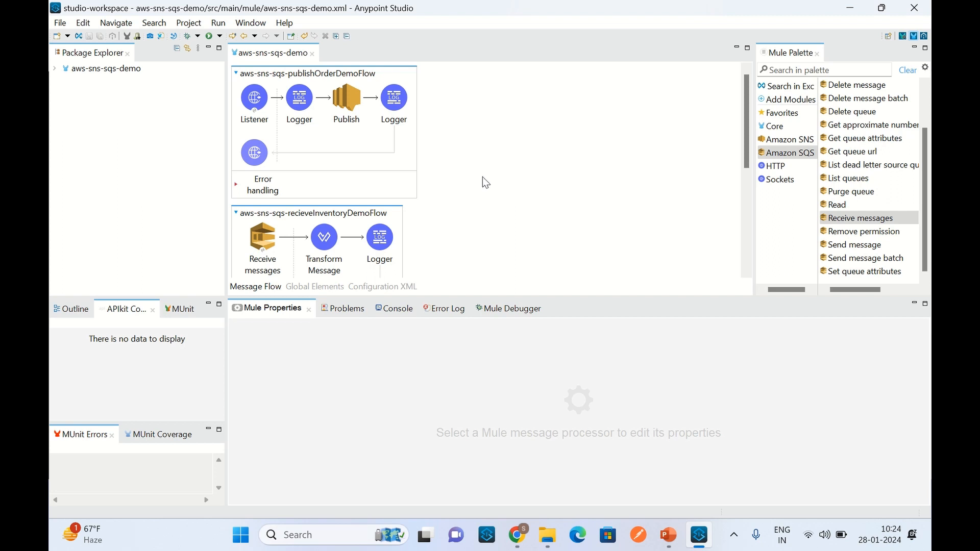
left_click(260, 102)
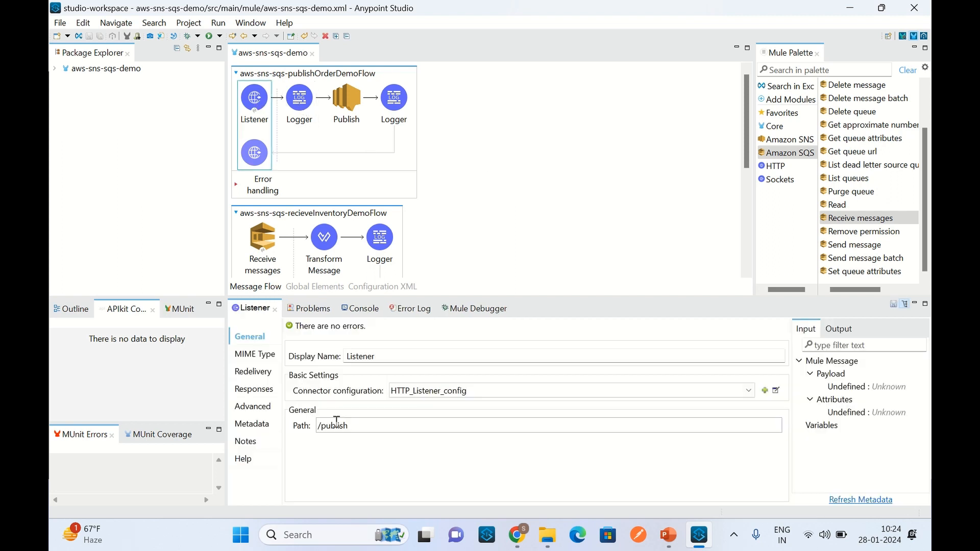
left_click_drag(356, 428, 316, 427)
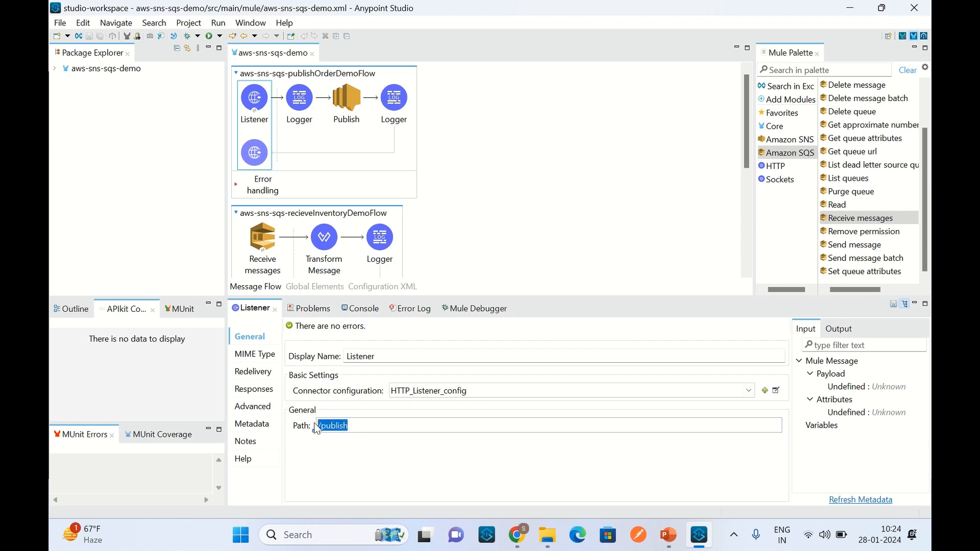
left_click(300, 99)
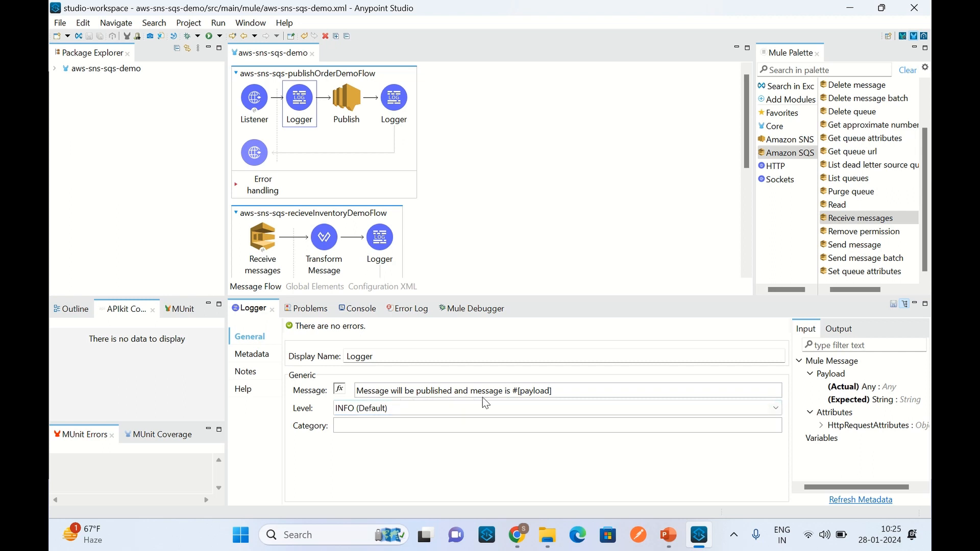
left_click_drag(560, 393, 354, 388)
left_click(564, 183)
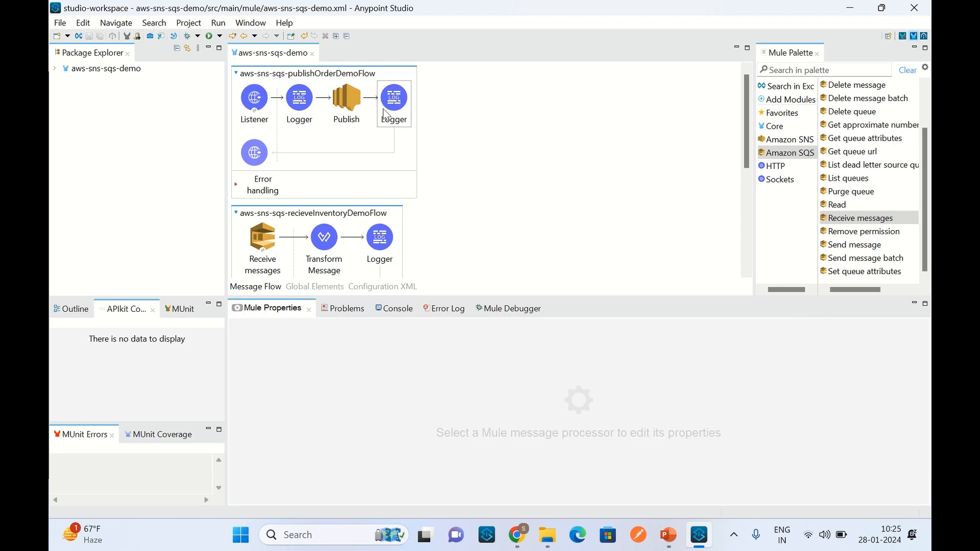
left_click(352, 102)
left_click(391, 102)
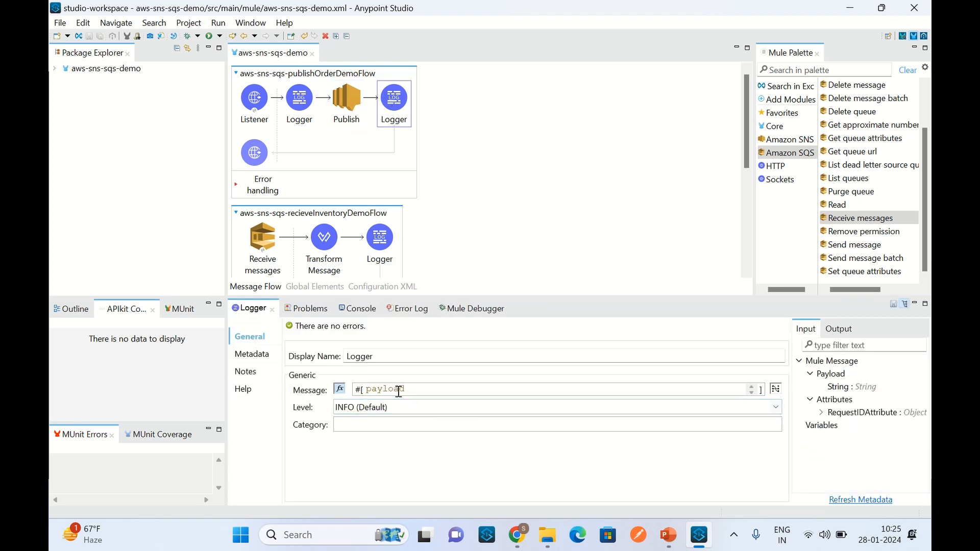
left_click(459, 180)
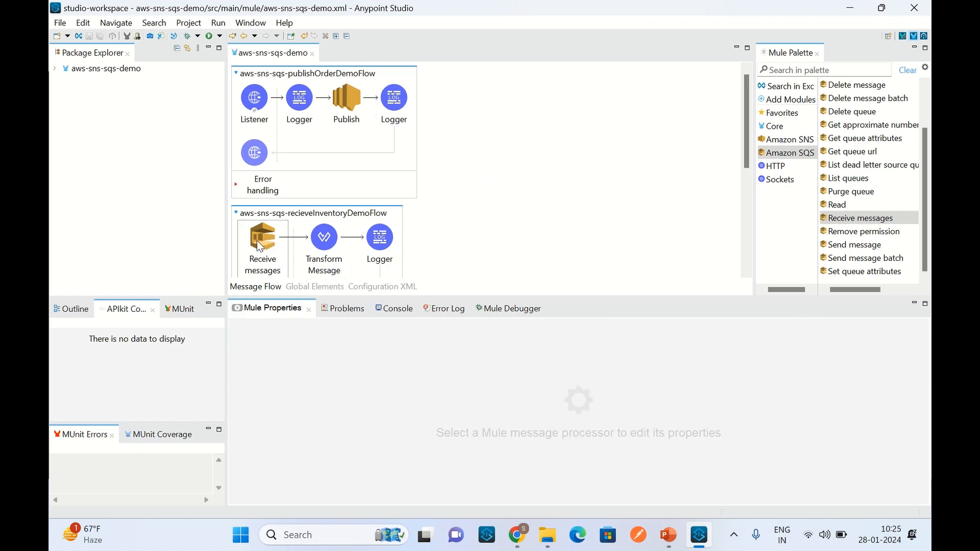
Step: Examine the Transform Message script in aws-sns-sqs-recieveInventoryDemoFlow, including the recievedMessage variable and the fromQueueName field
scroll(498, 187, "down", 2)
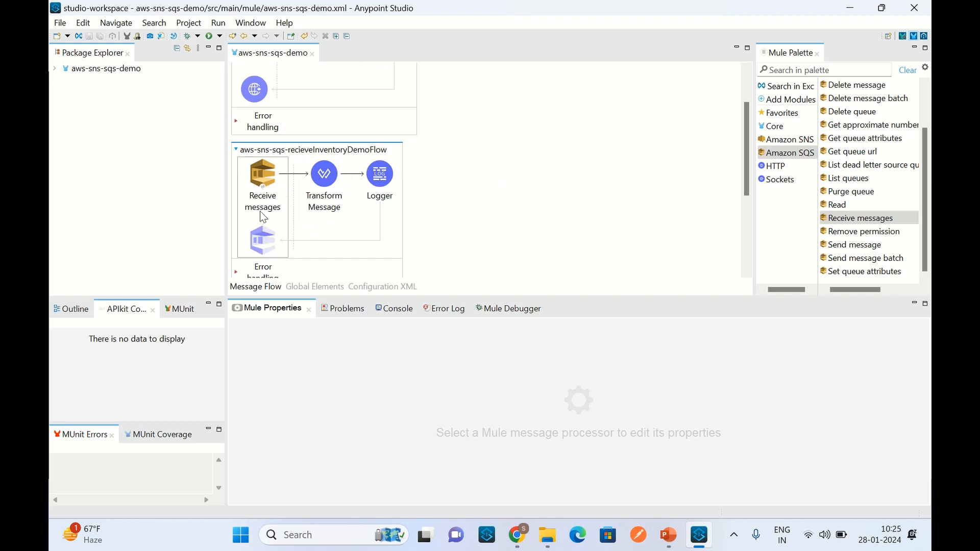
left_click(326, 193)
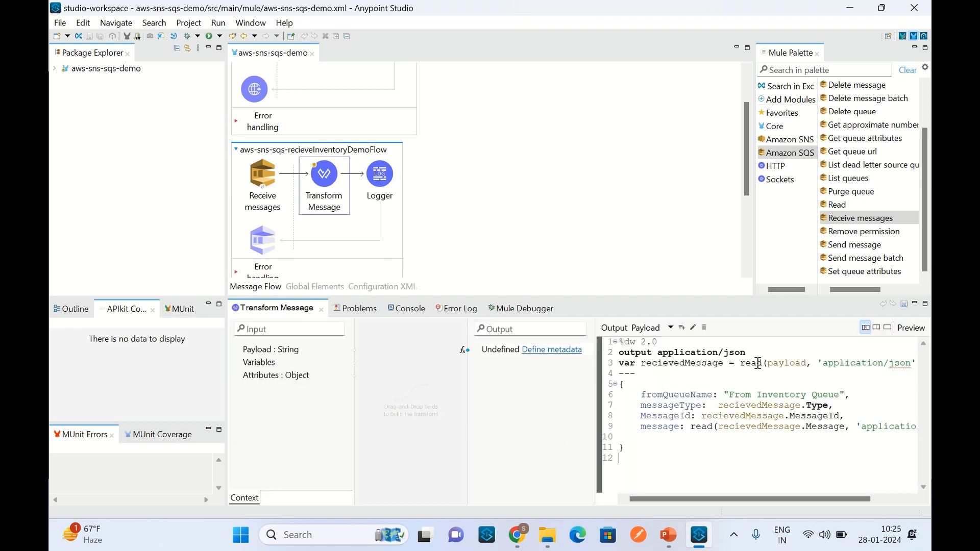
left_click_drag(741, 365, 888, 372)
left_click(675, 363)
left_click_drag(627, 449, 613, 385)
left_click(702, 452)
mouse_move(674, 392)
left_click_drag(641, 395, 870, 396)
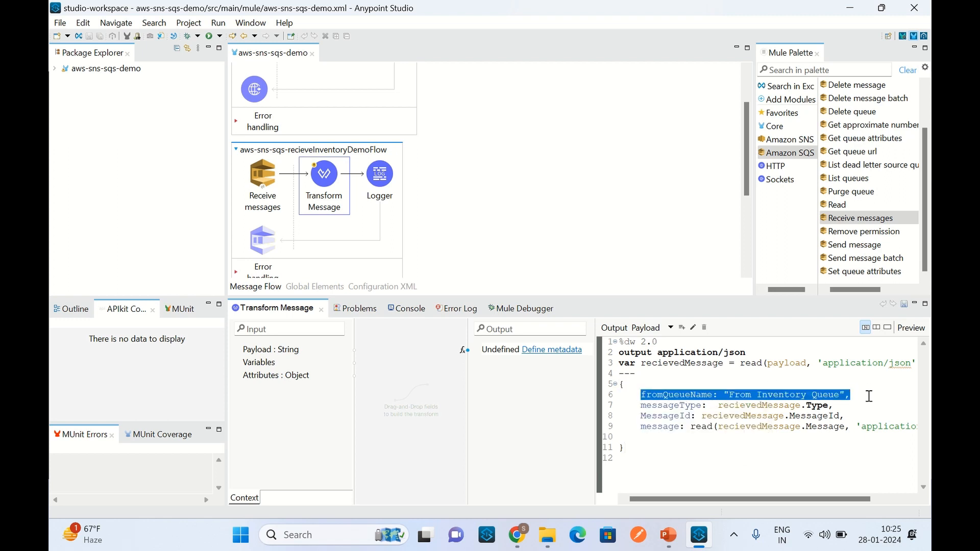
left_click(862, 395)
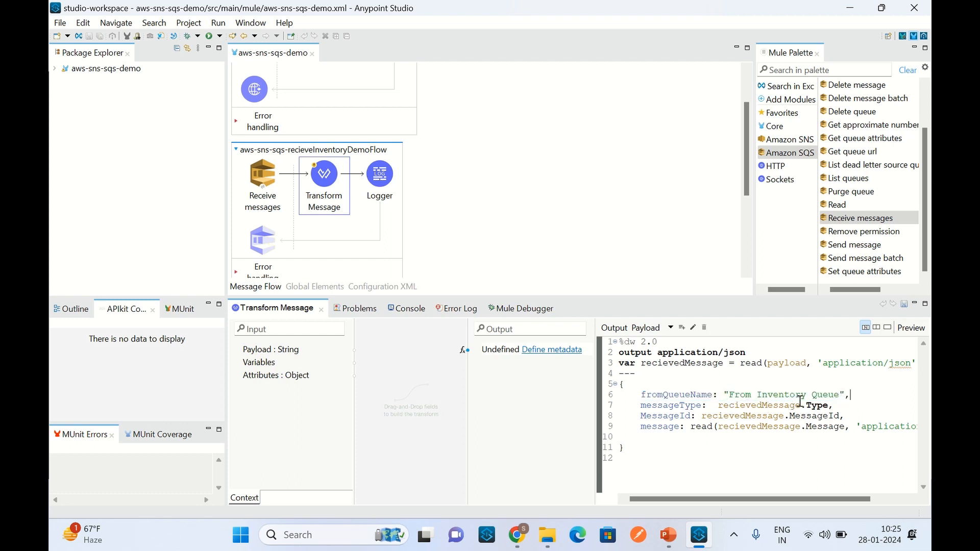
Step: Examine the Transform Message script in aws-sns-sqs-recieveShipmentDemoFlow, including its queue name, the recievedMessage variable and the message field's read expression
scroll(473, 208, "down", 2)
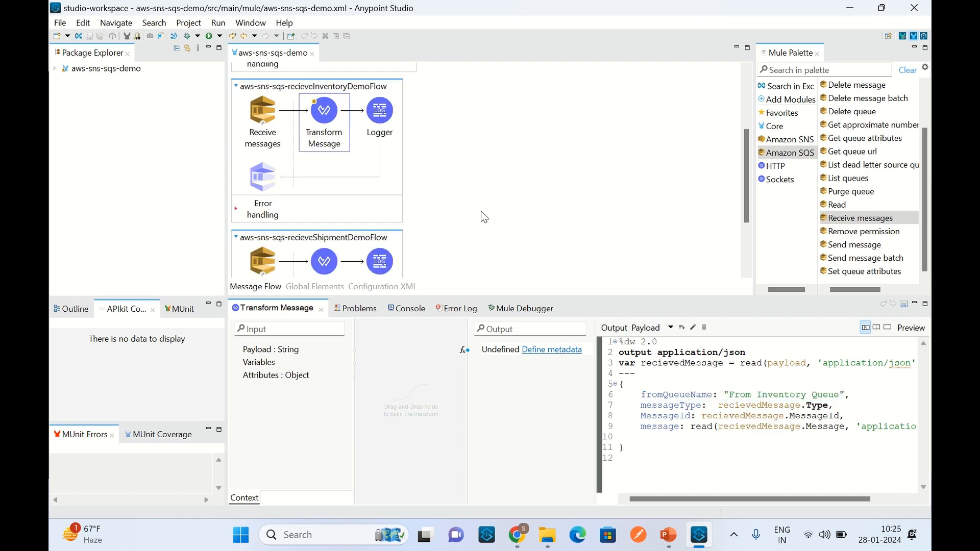
left_click(336, 264)
left_click_drag(740, 396, 798, 394)
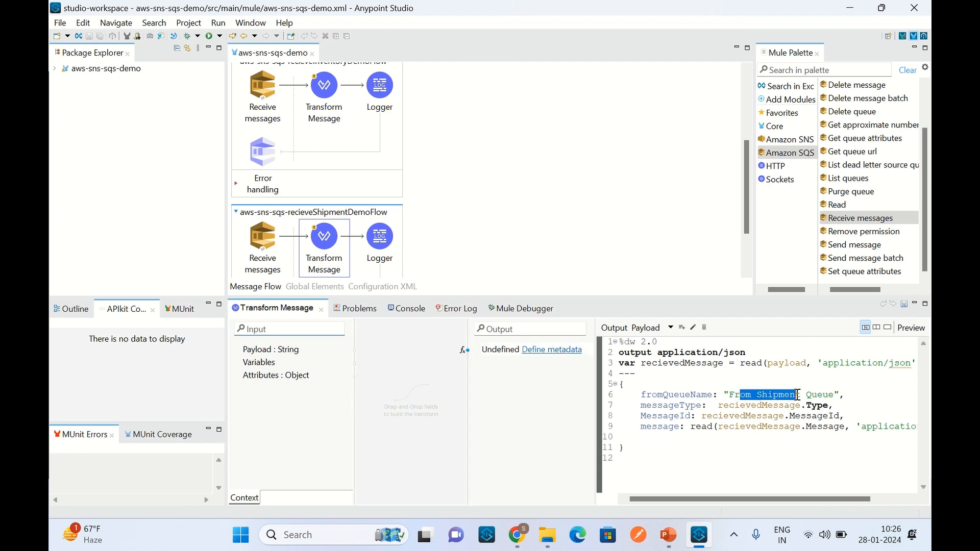
left_click_drag(669, 364, 762, 374)
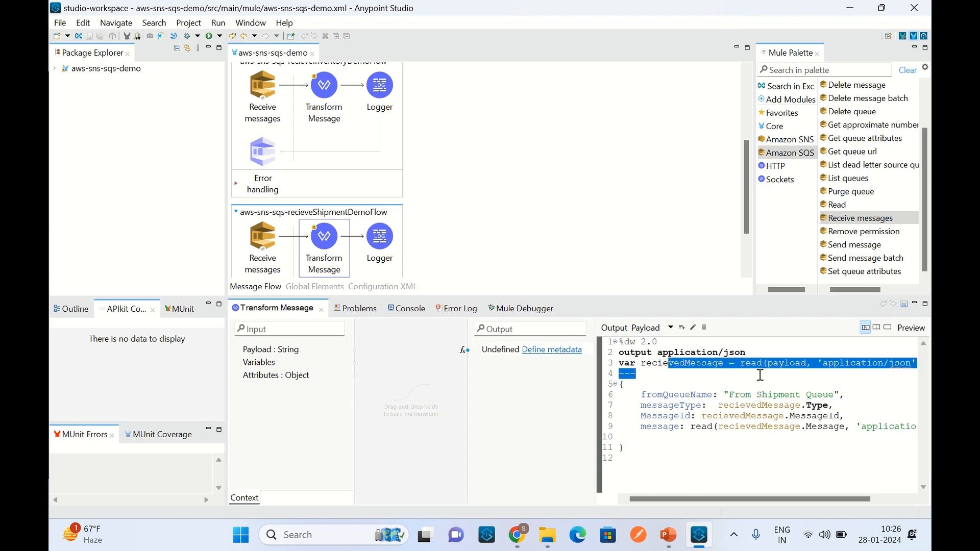
left_click(692, 367)
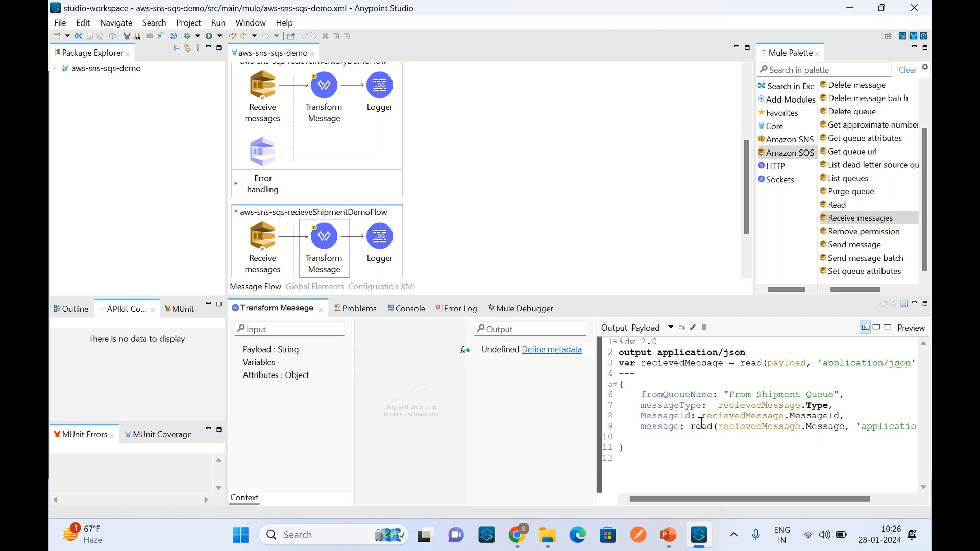
mouse_move(672, 414)
left_click_drag(809, 501, 863, 508)
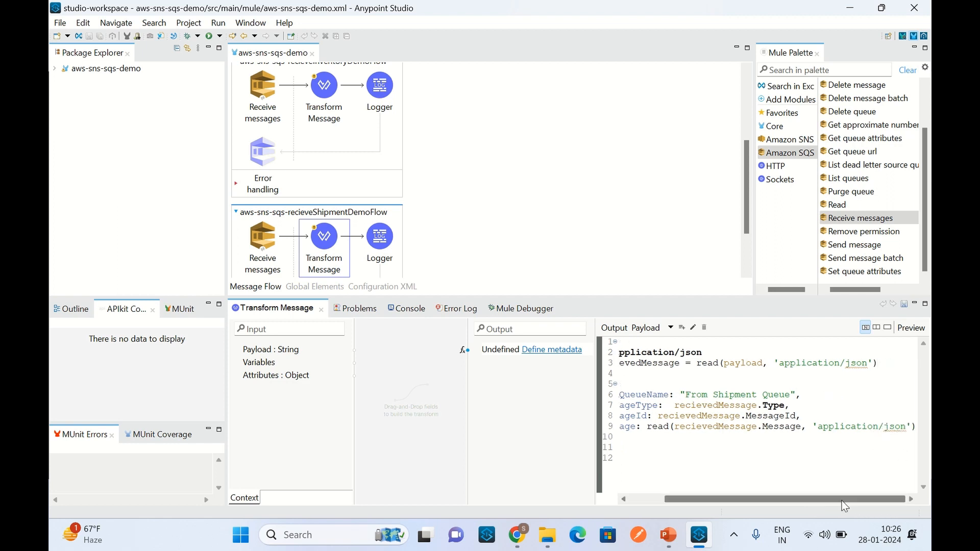
left_click_drag(845, 506, 751, 506)
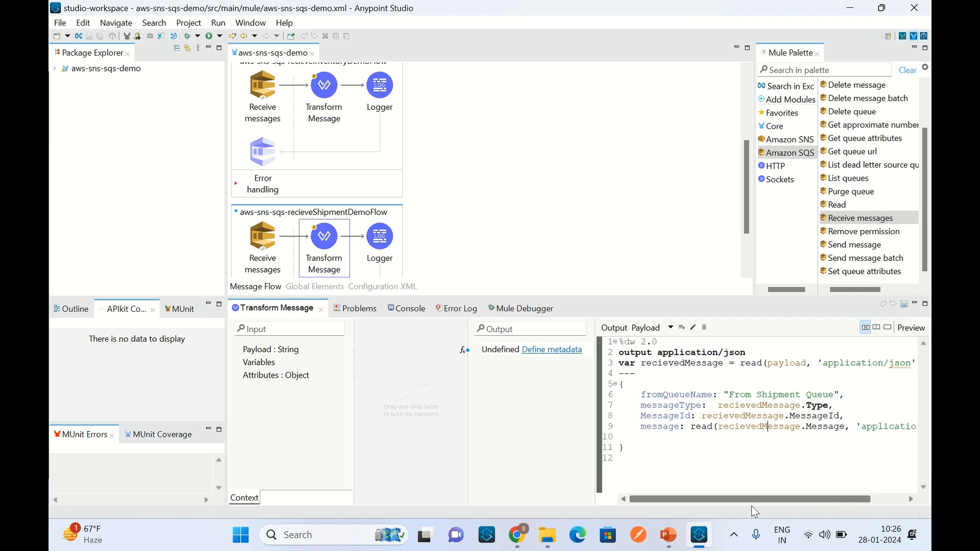
double_click(819, 429)
left_click_drag(770, 501, 813, 501)
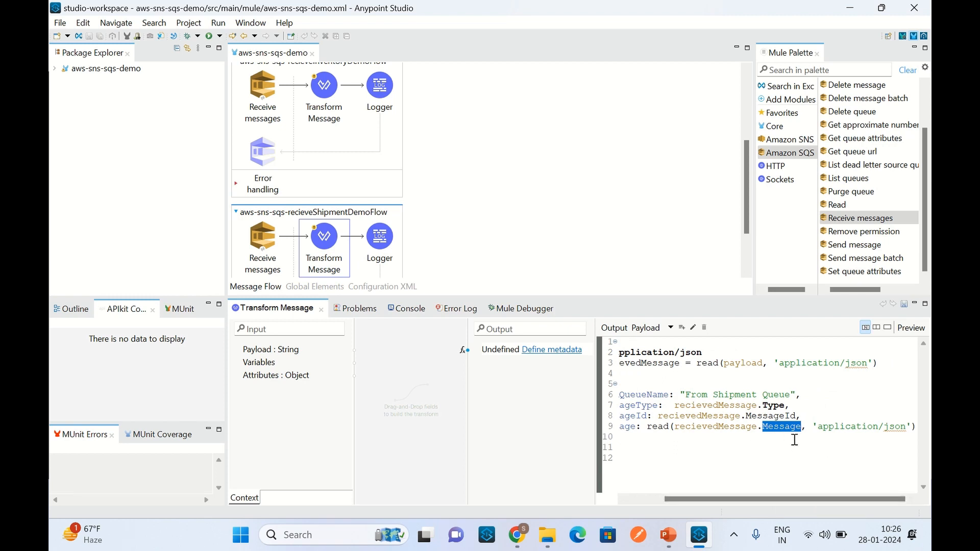
left_click_drag(809, 501, 767, 500)
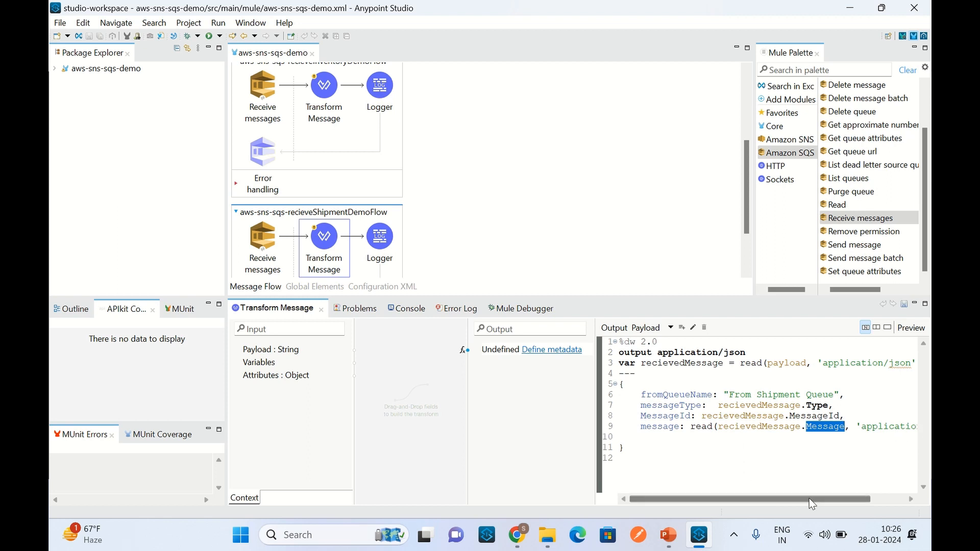
left_click(663, 428)
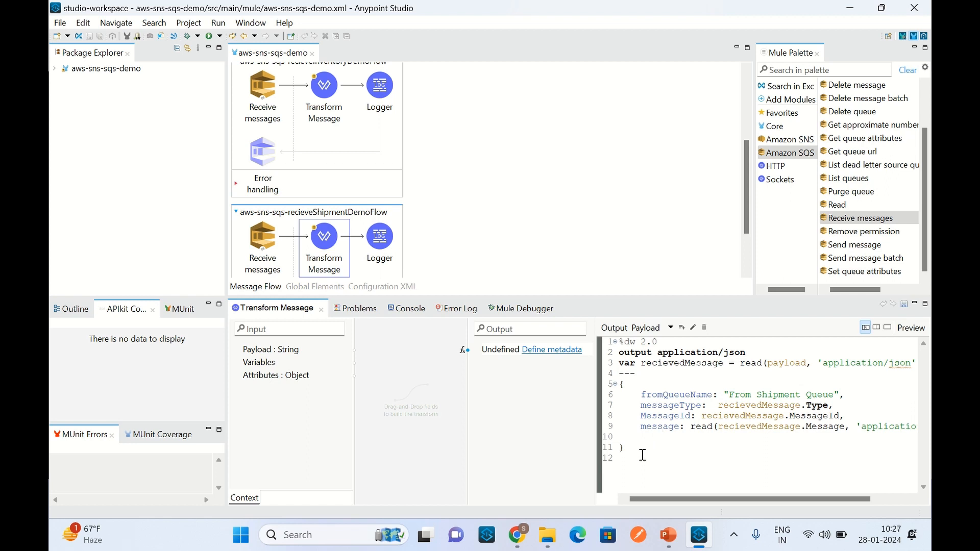
Step: Recheck the inventory flow's Transform Message script and the Logger messages of both receiving flows
left_click(332, 105)
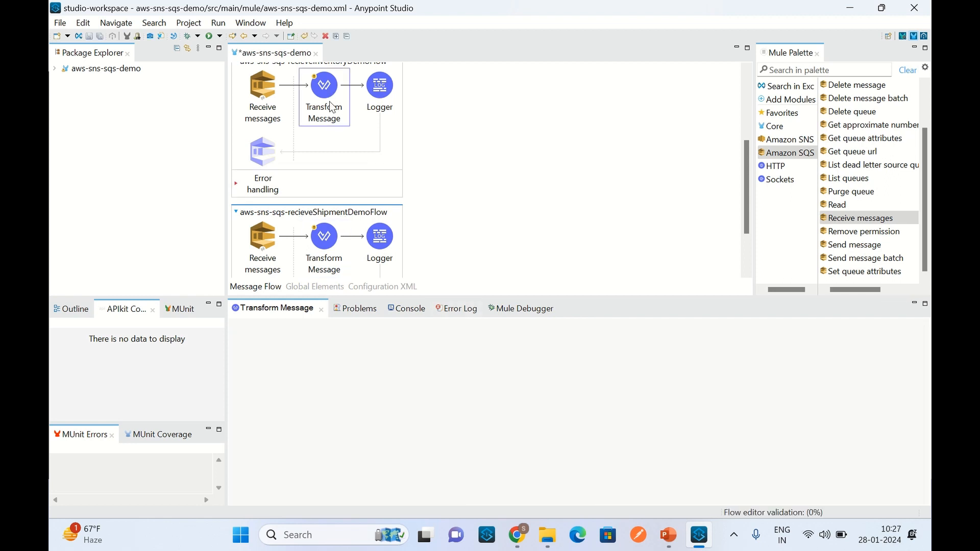
left_click_drag(672, 464, 650, 356)
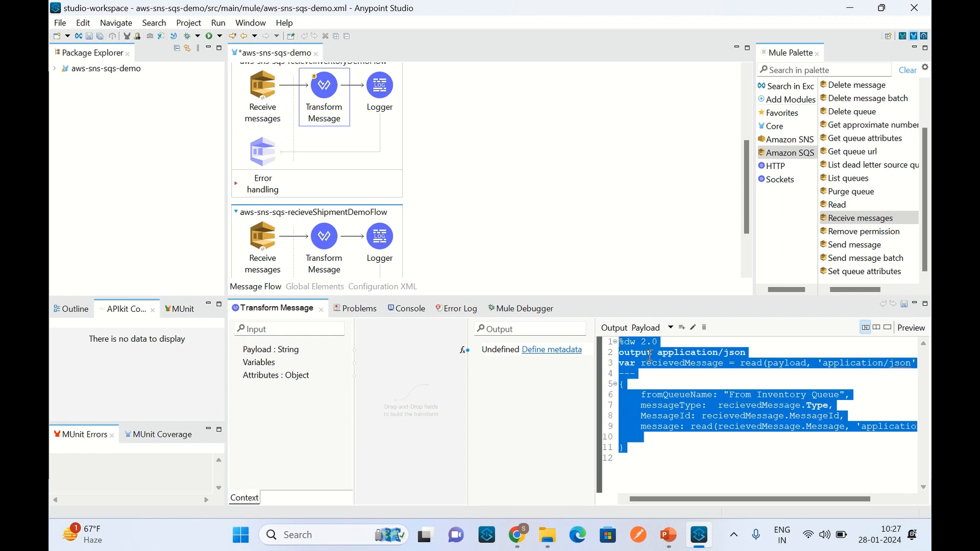
left_click(763, 459)
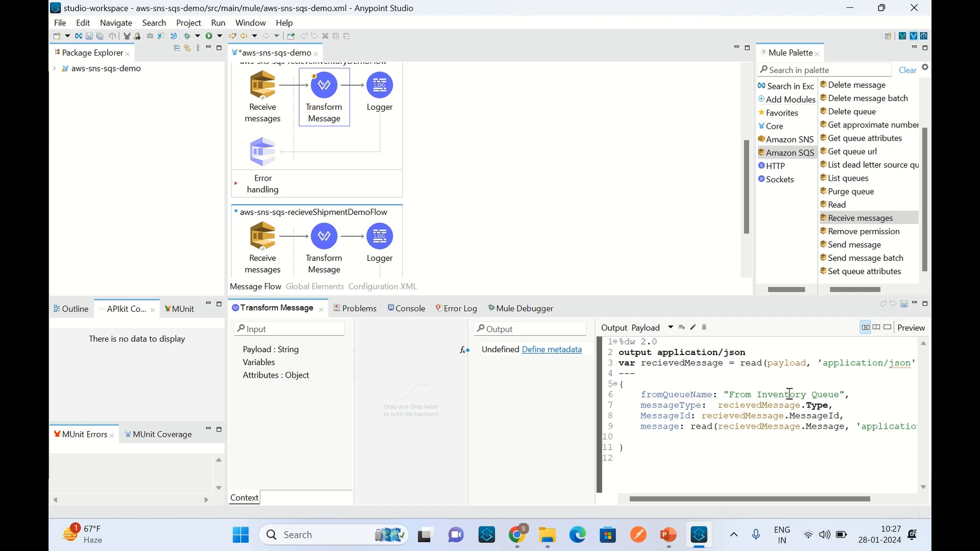
mouse_move(781, 392)
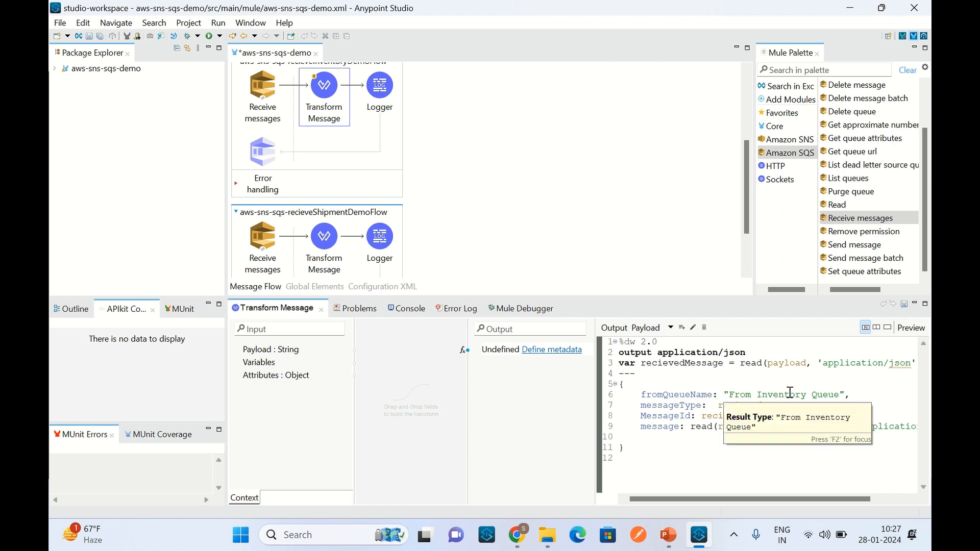
left_click(388, 102)
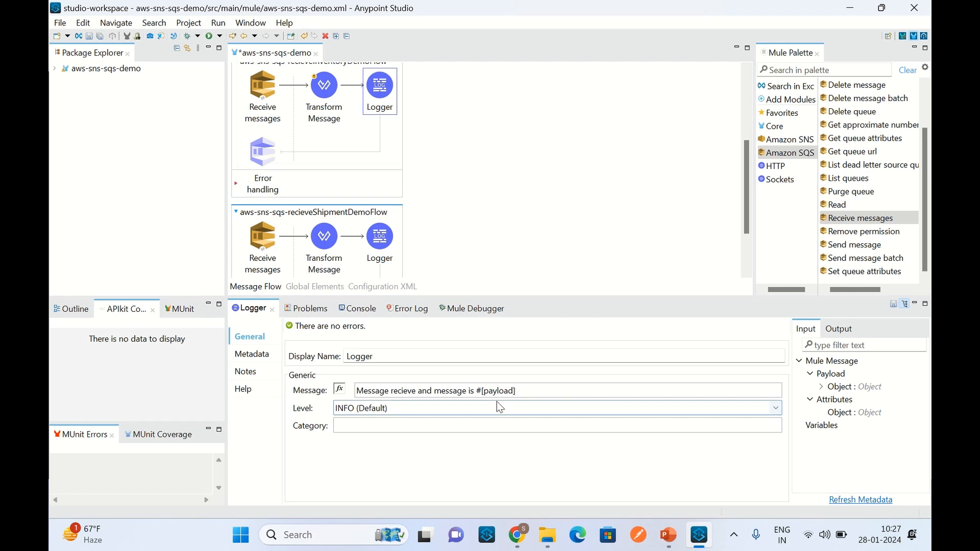
left_click(380, 240)
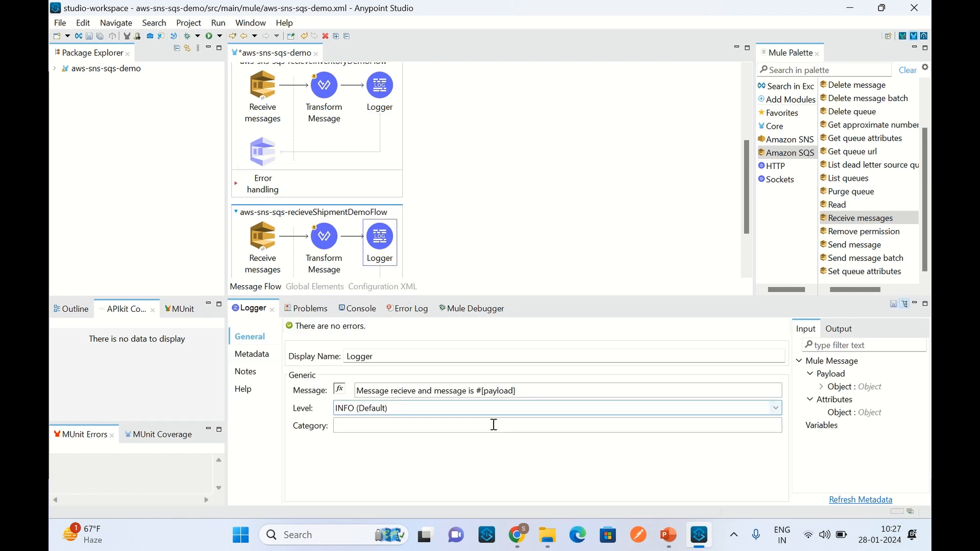
left_click(524, 160)
Step: Show the console and run the aws-sns-sqs-demo project, saving its pending changes
scroll(525, 161, "up", 3)
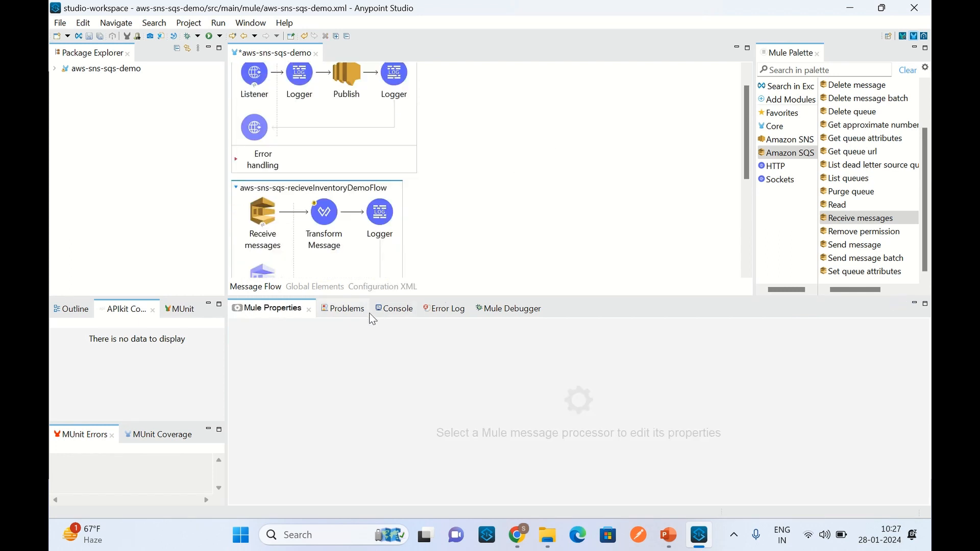
left_click(406, 312)
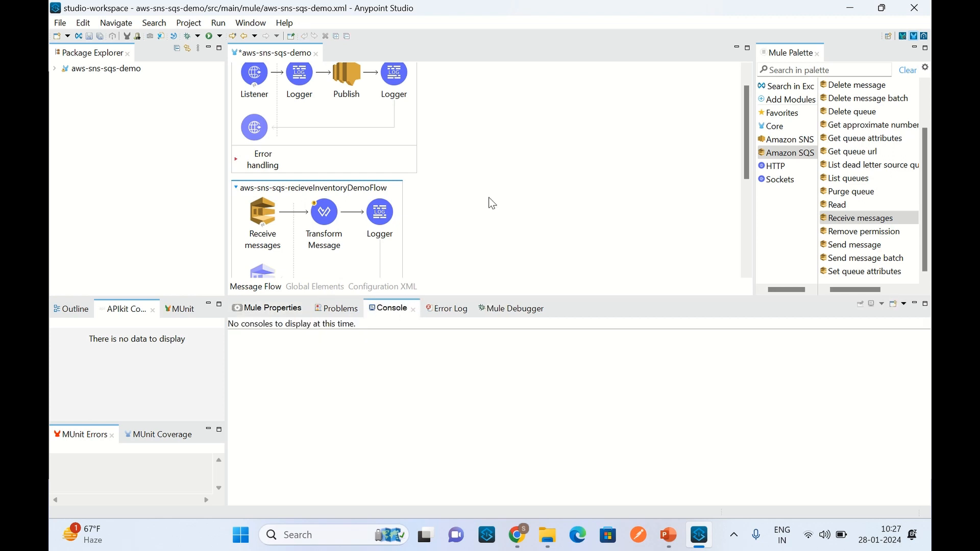
right_click(487, 117)
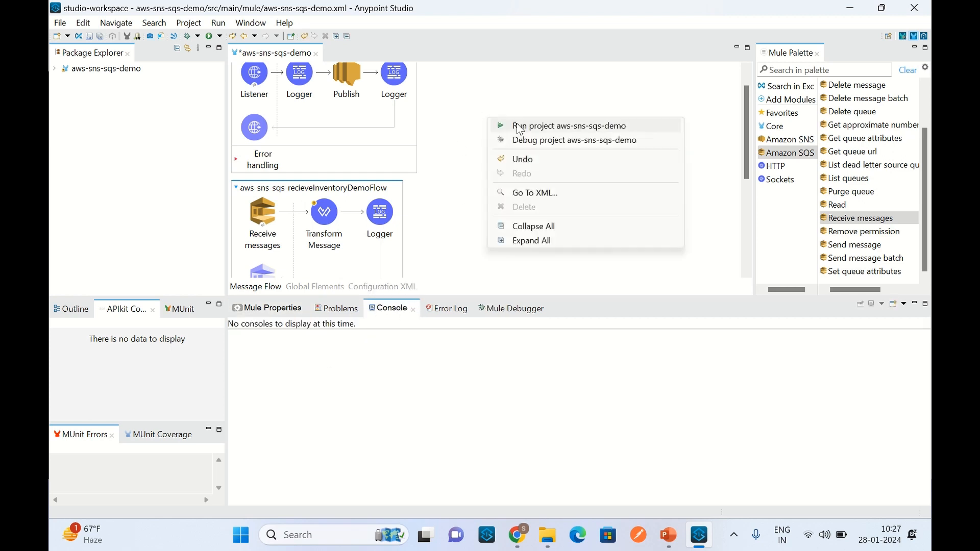
left_click(526, 127)
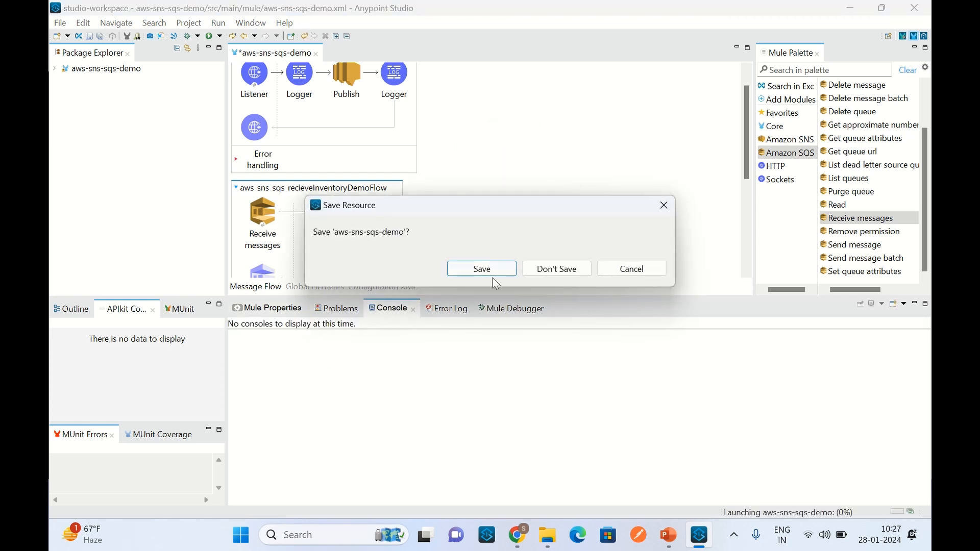
left_click(483, 269)
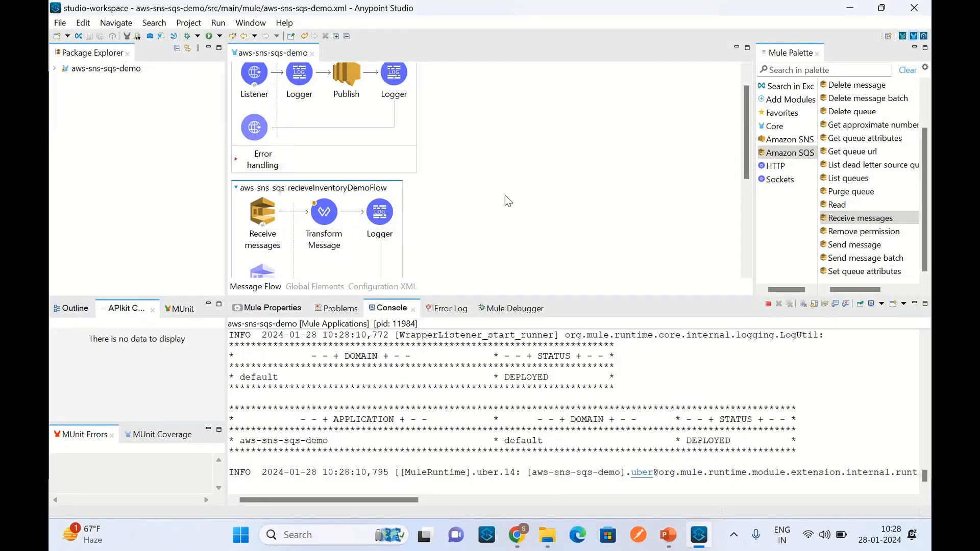
Step: Clear the console output of the running aws-sns-sqs-demo application
left_click(803, 304)
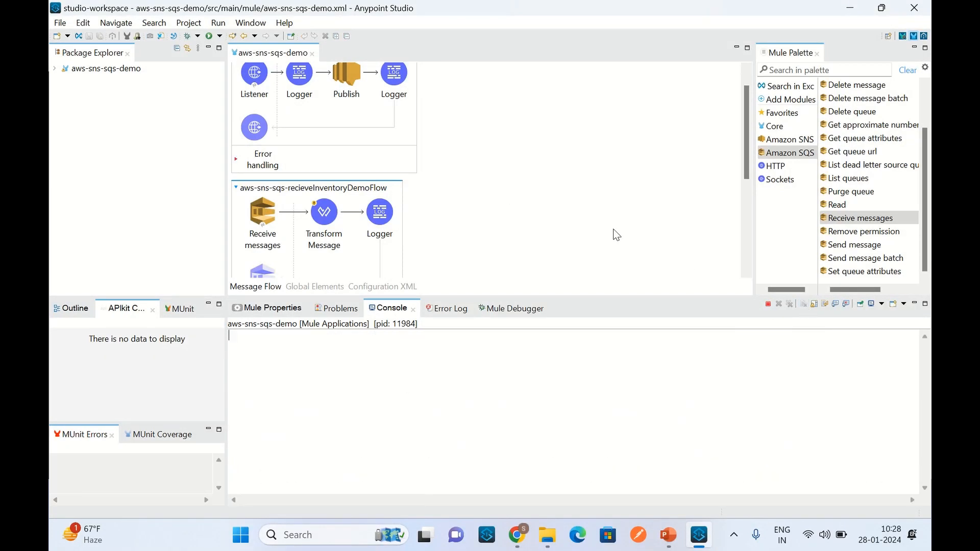
left_click(646, 536)
left_click(544, 177)
Step: Review the publish order flow and the inventory and shipment receiving flows on the aws-sns-sqs-demo canvas
scroll(547, 183, "up", 1)
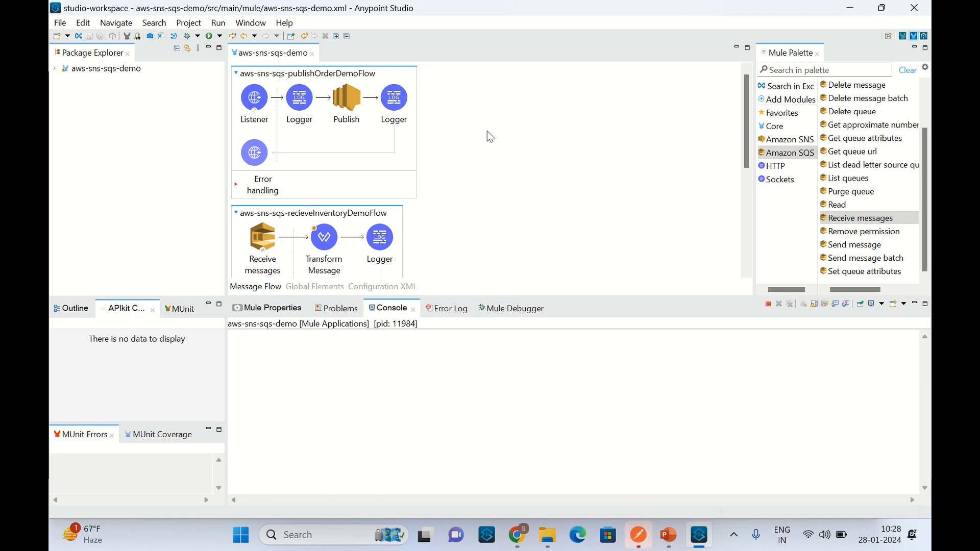
scroll(490, 138, "down", 2)
scroll(497, 153, "down", 4)
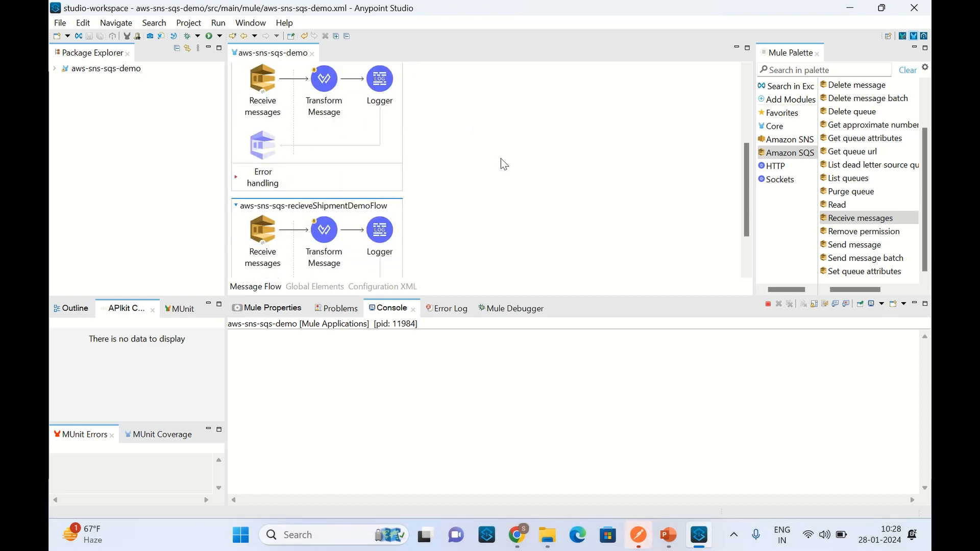
scroll(501, 164, "up", 3)
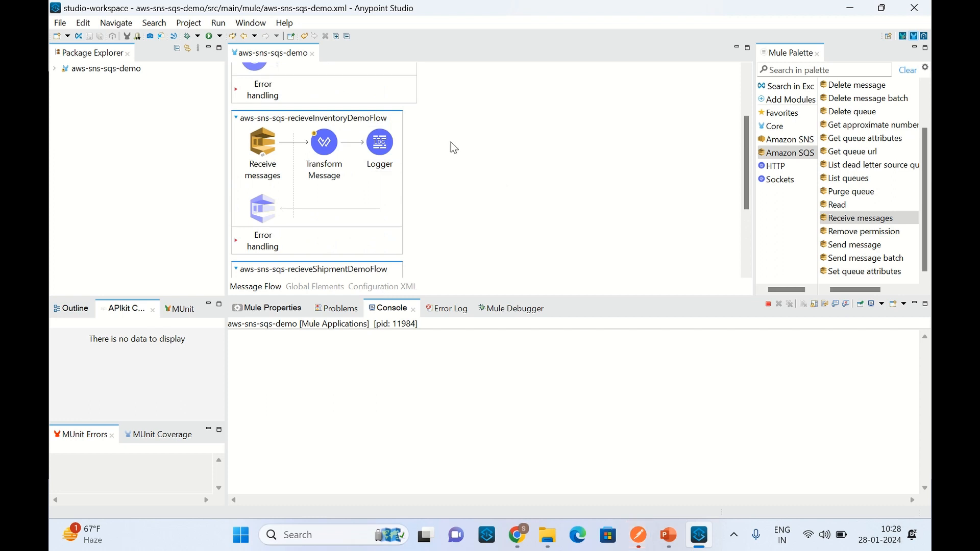
scroll(460, 135, "up", 3)
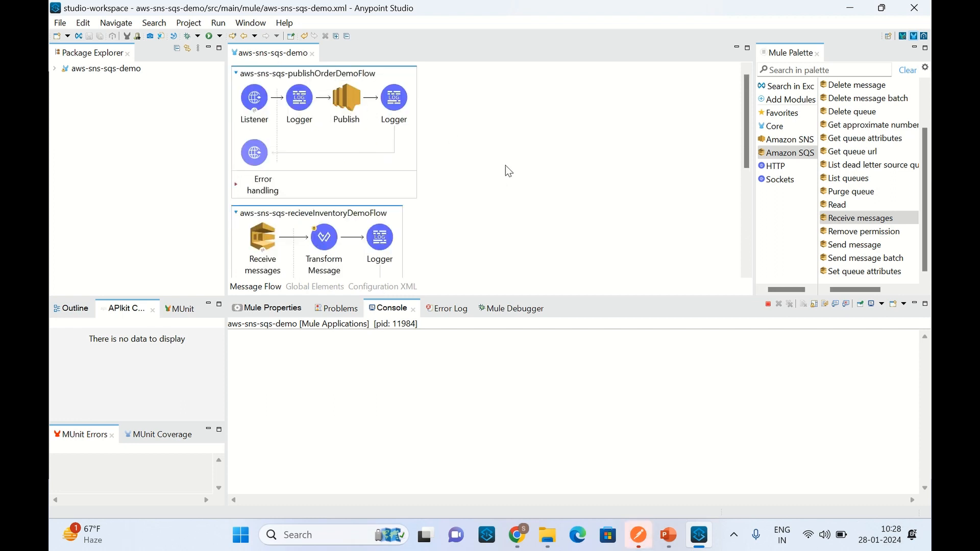
scroll(501, 208, "down", 1)
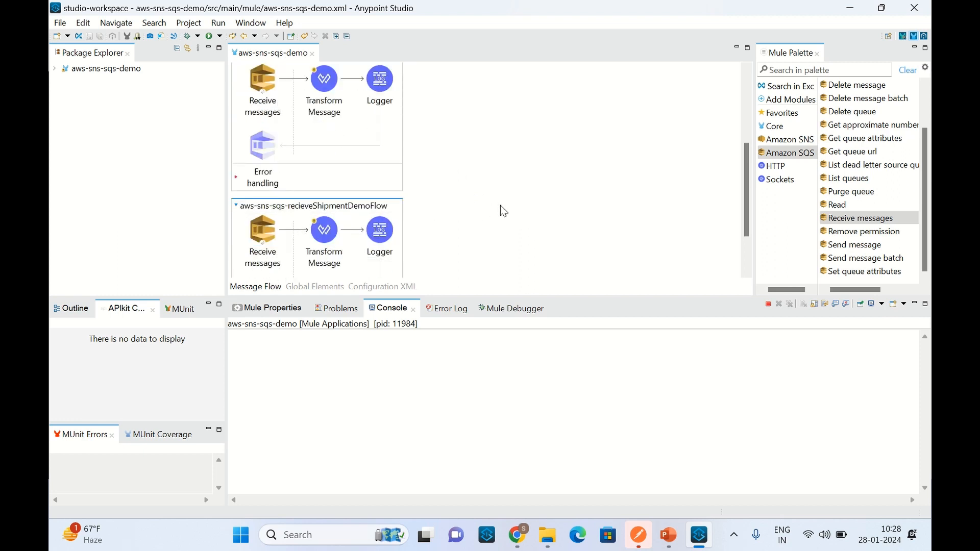
scroll(501, 205, "up", 1)
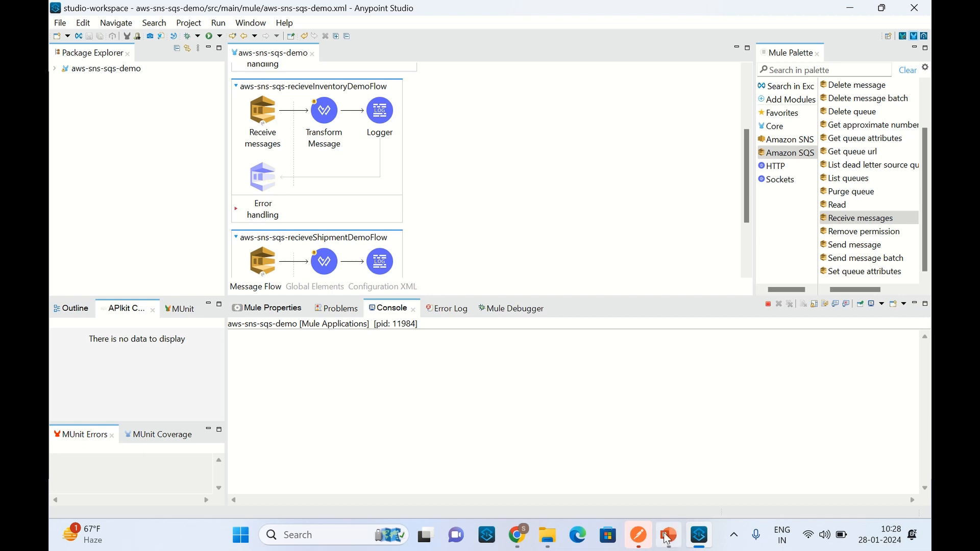
Step: Switch to Postman, send the publish order POST request to {{base-api-url}}/publish and inspect the response body
left_click(638, 535)
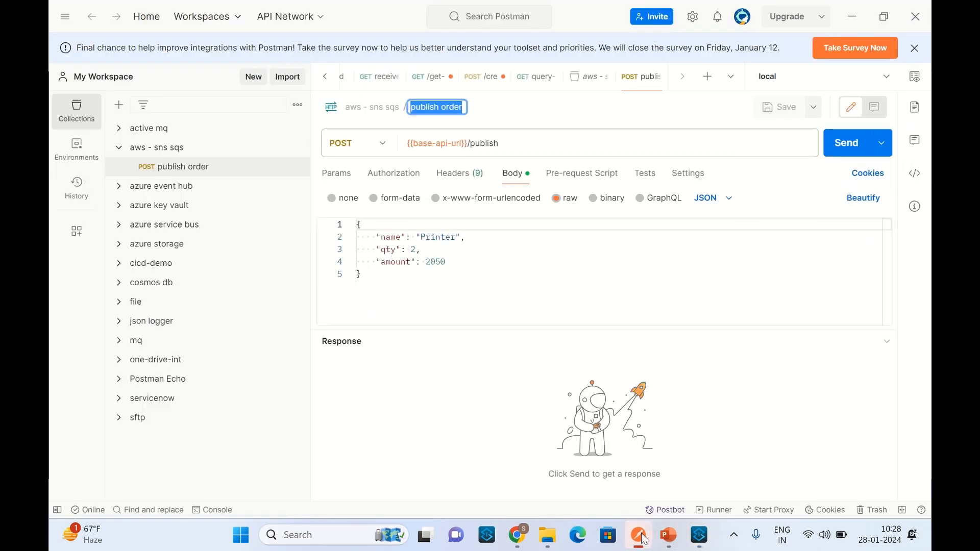
left_click(470, 292)
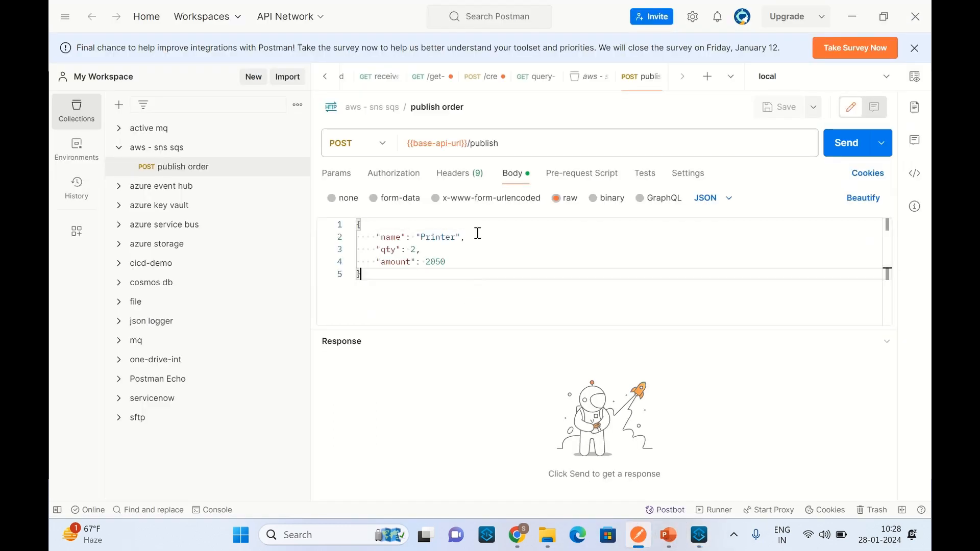
double_click(476, 146)
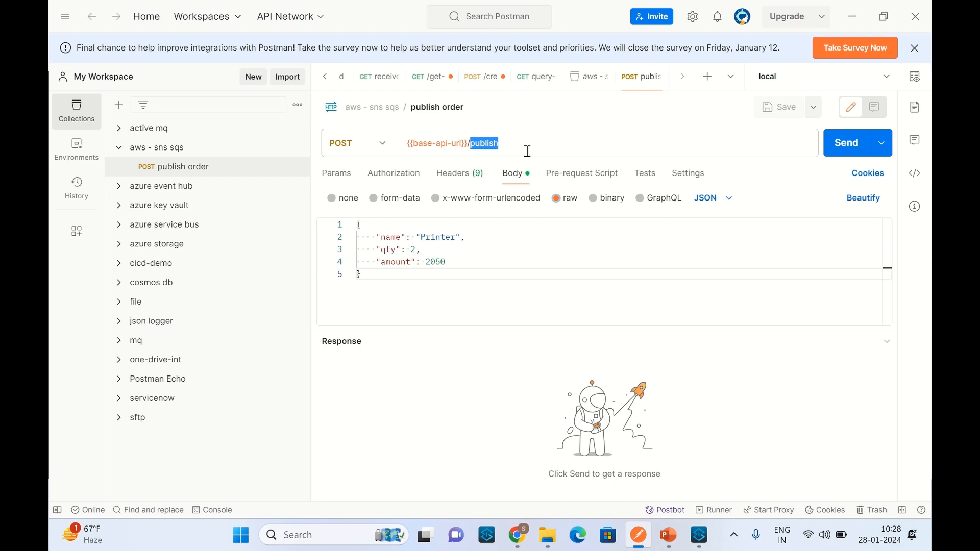
left_click(845, 148)
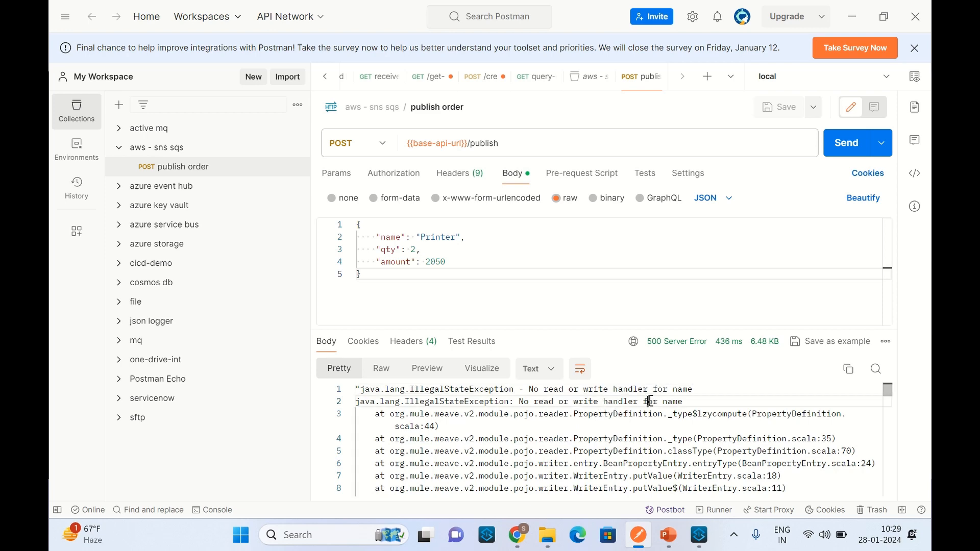
scroll(629, 430, "down", 4)
scroll(629, 430, "down", 3)
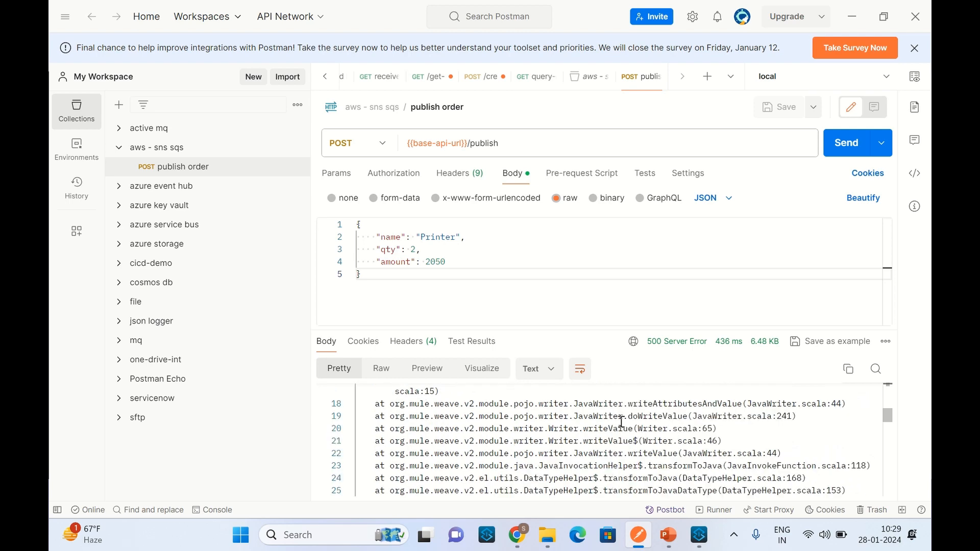
scroll(618, 408, "up", 7)
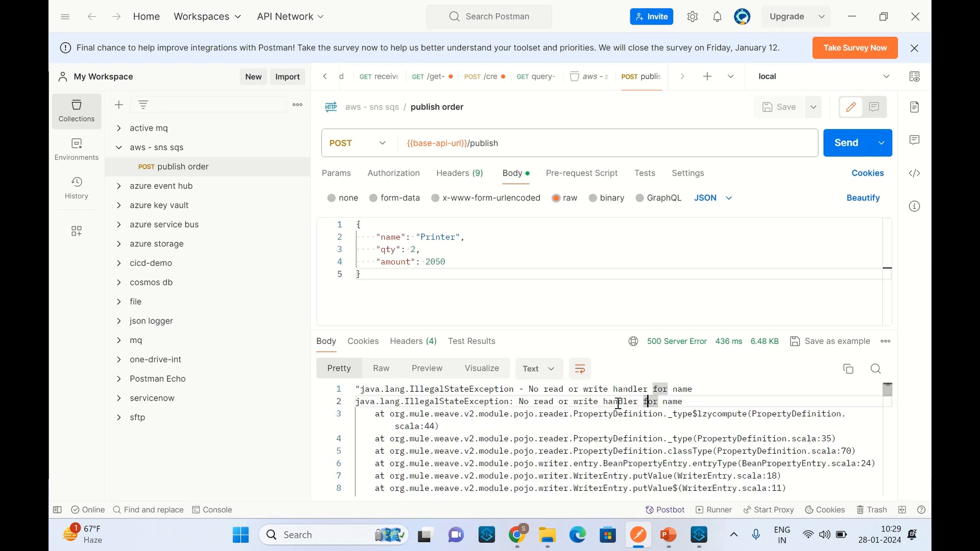
Step: Switch to Anypoint Studio and examine the console's error trace and the Logger entry for the order being published
left_click(699, 535)
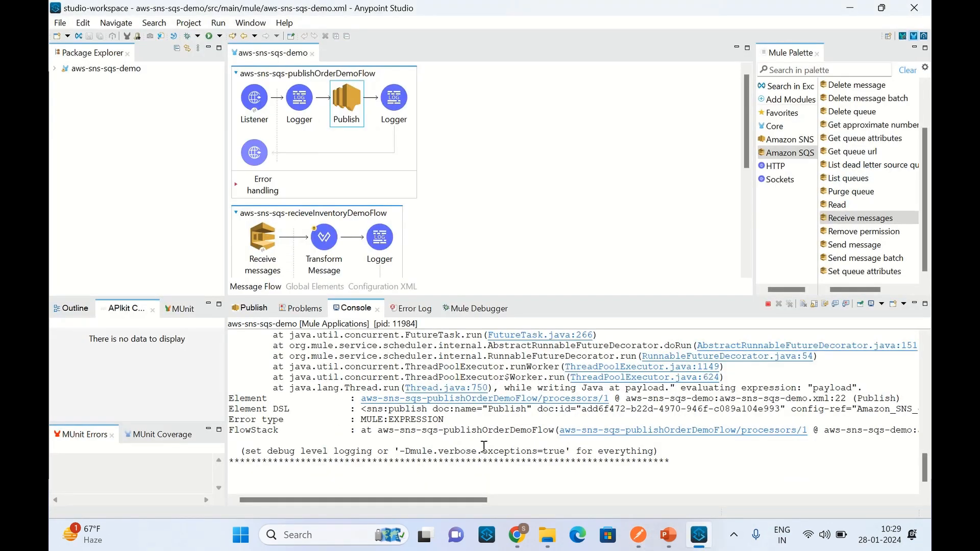
scroll(484, 447, "up", 10)
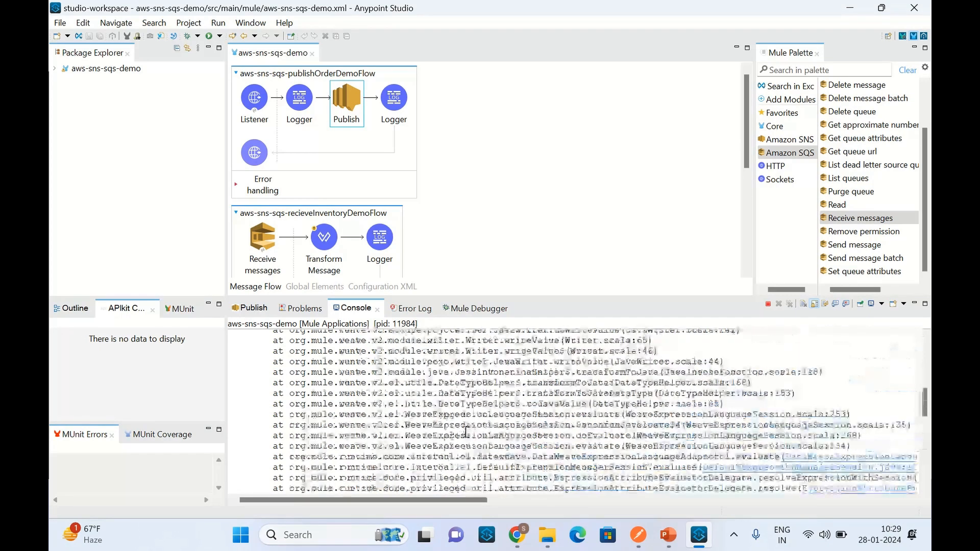
scroll(466, 431, "up", 5)
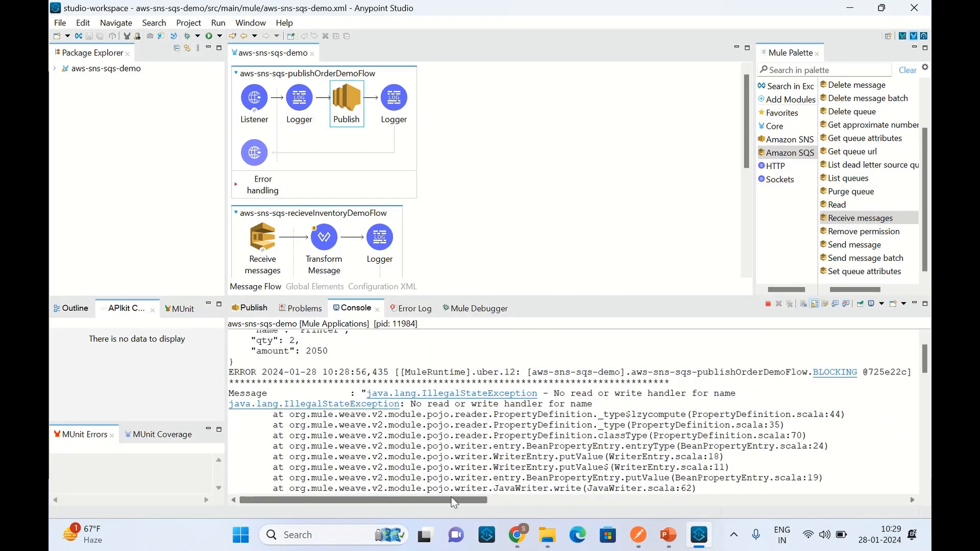
mouse_move(453, 500)
left_mouse_down()
mouse_move(542, 514)
mouse_move(789, 503)
mouse_move(451, 502)
left_mouse_up()
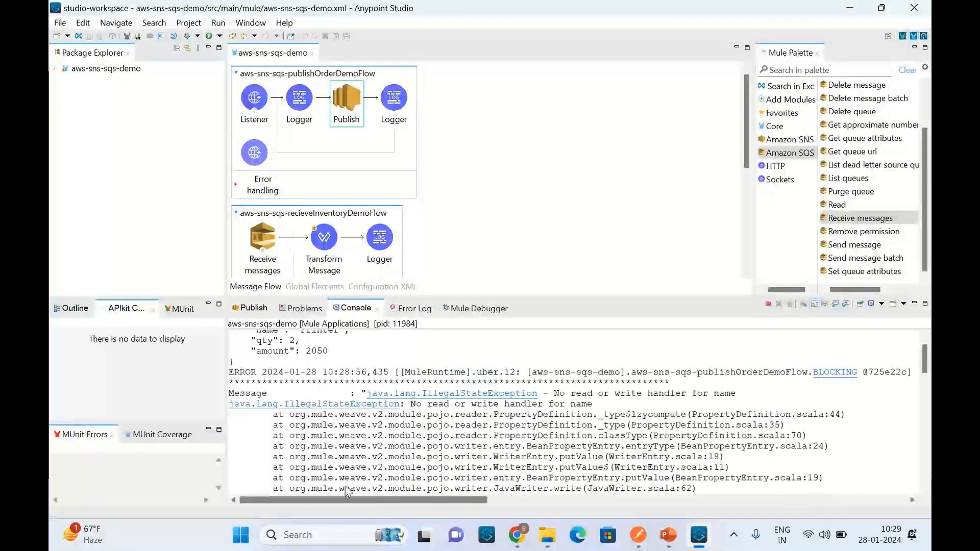
scroll(382, 374, "up", 1)
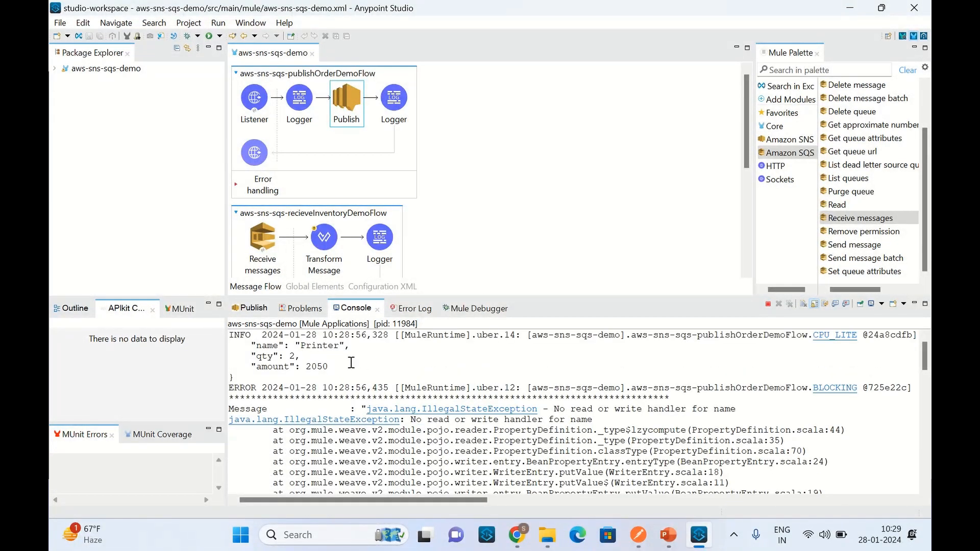
left_click_drag(403, 501, 825, 510)
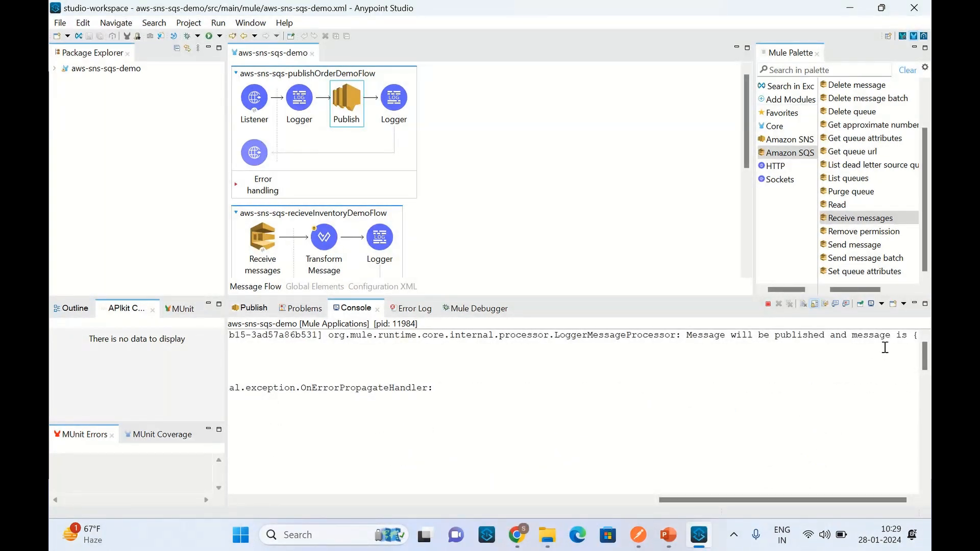
Step: Check the Publish operation's settings in aws-sns-sqs-publishOrderDemoFlow against the exception logged in the console
left_click(307, 97)
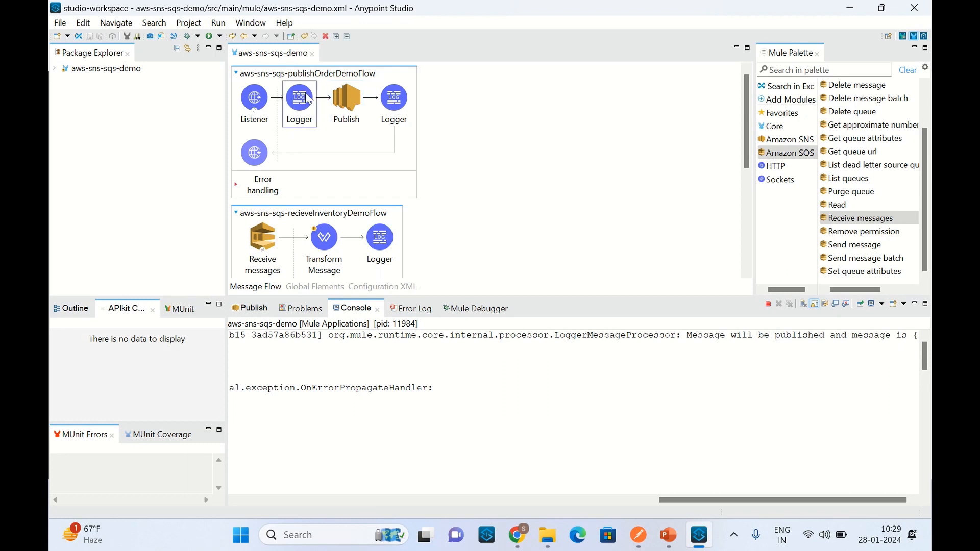
left_click(360, 99)
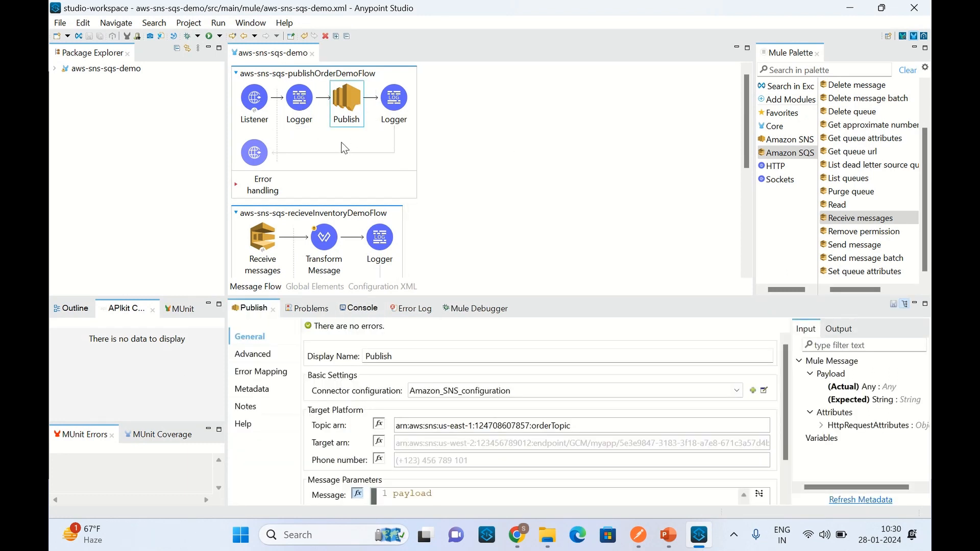
left_click(359, 308)
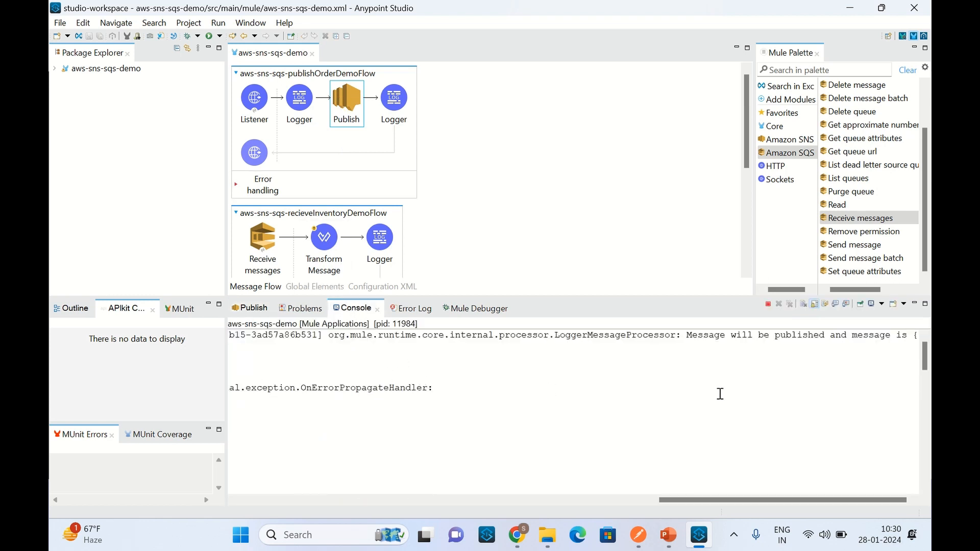
left_click_drag(783, 500, 307, 502)
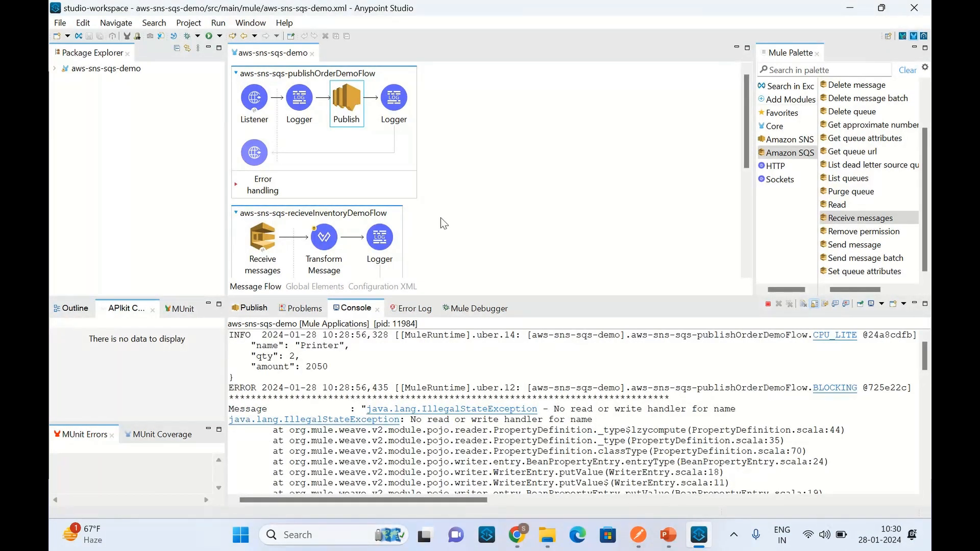
Step: Set the Publish operation's message expression in aws-sns-sqs-publishOrderDemoFlow to write(payload, 'application/json')
left_click(348, 105)
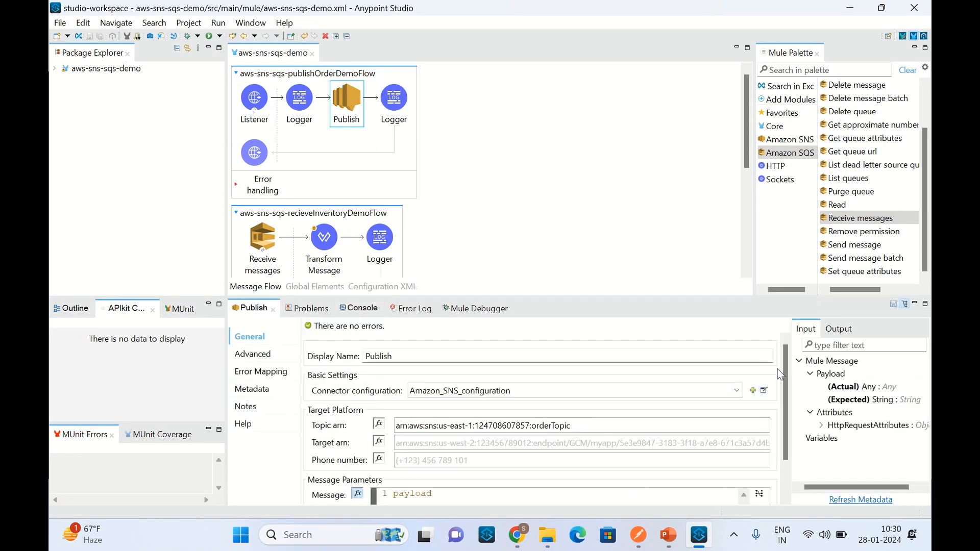
left_click_drag(785, 362, 786, 416)
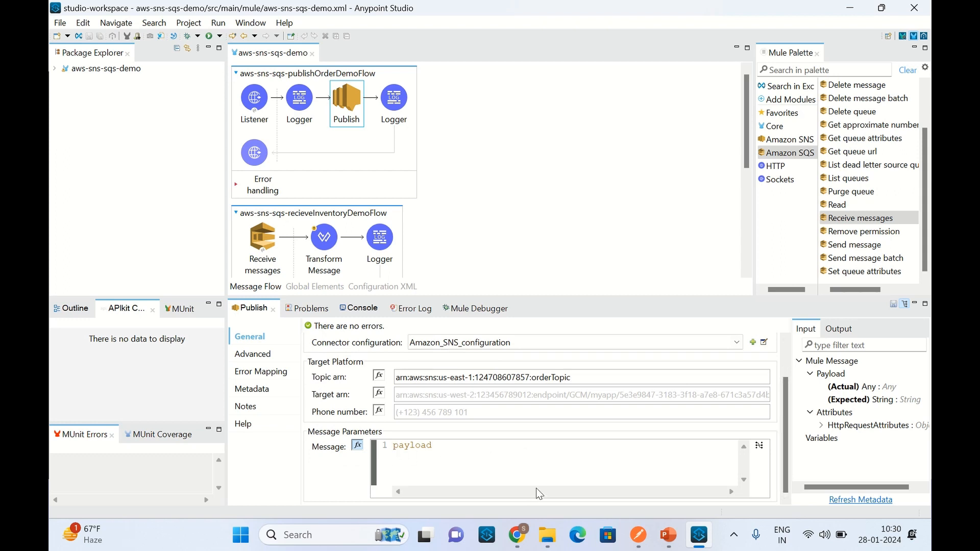
type("write")
key("BackSpace")
type("(")
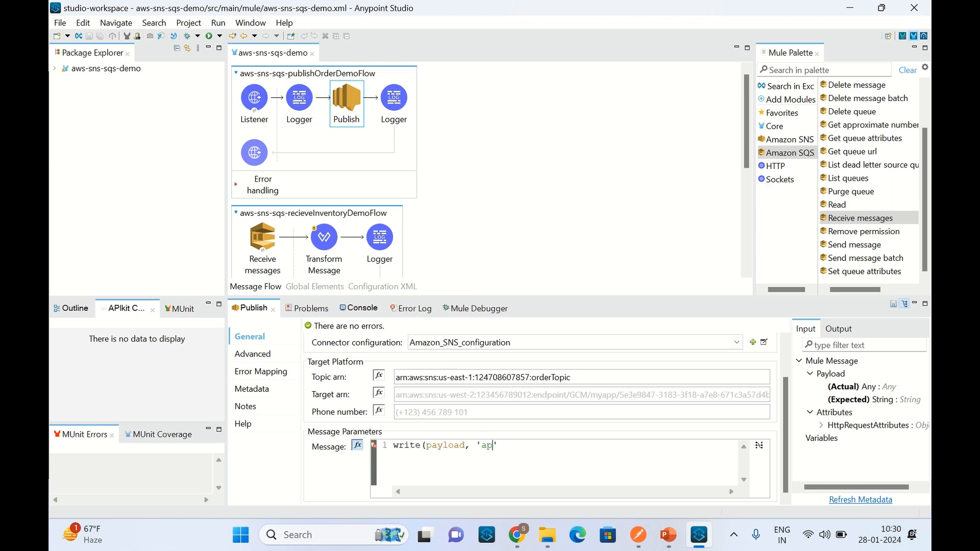
type("tion")
type("/josn")
key("BackSpace")
key("BackSpace")
key("BackSpace")
type("son')")
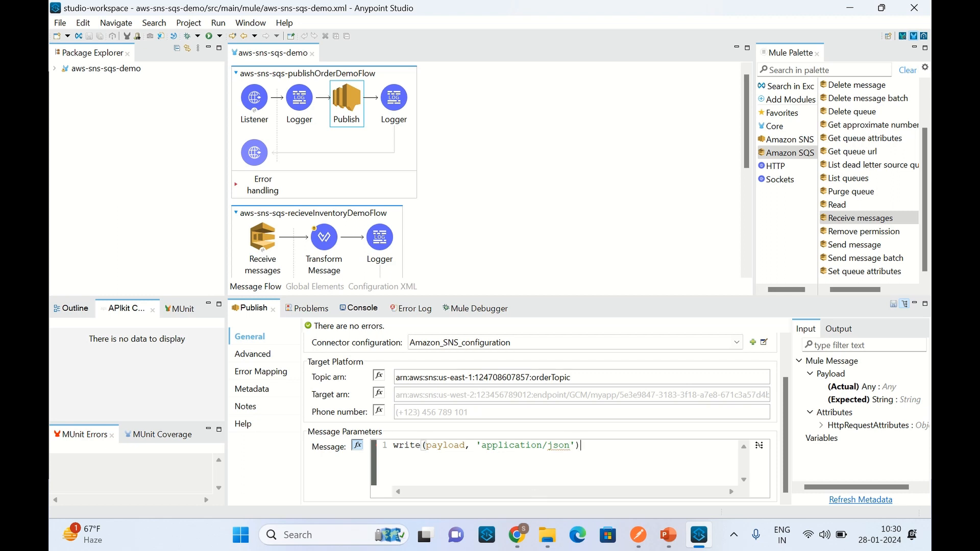
Step: Save the flow, restart the aws-sns-sqs-demo project and clear the console once it is deployed
left_click(584, 120)
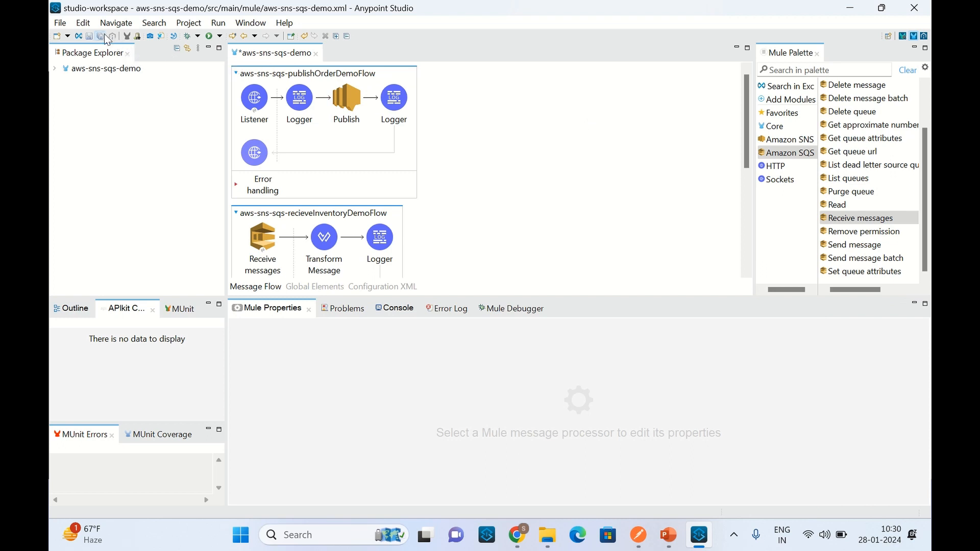
key("ctrl+s")
right_click(557, 116)
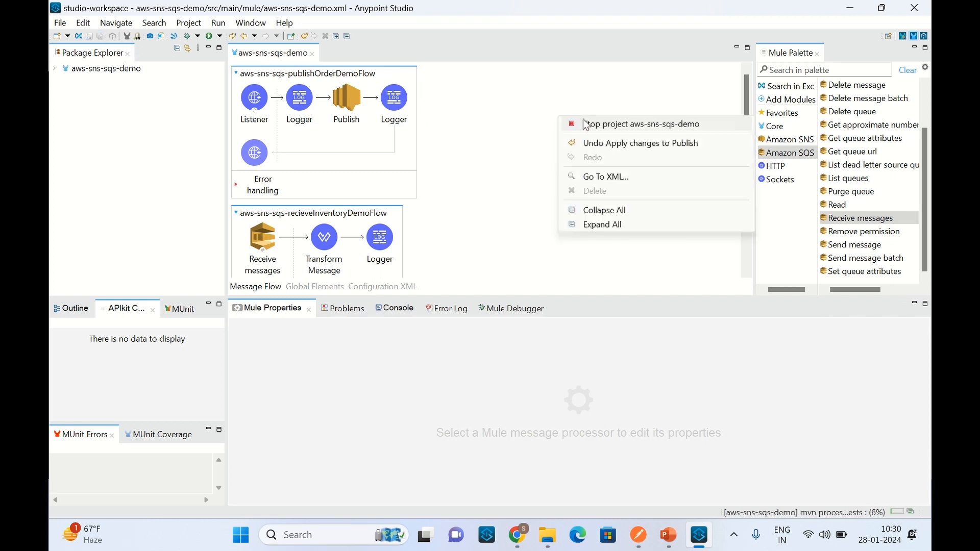
left_click(579, 124)
right_click(539, 104)
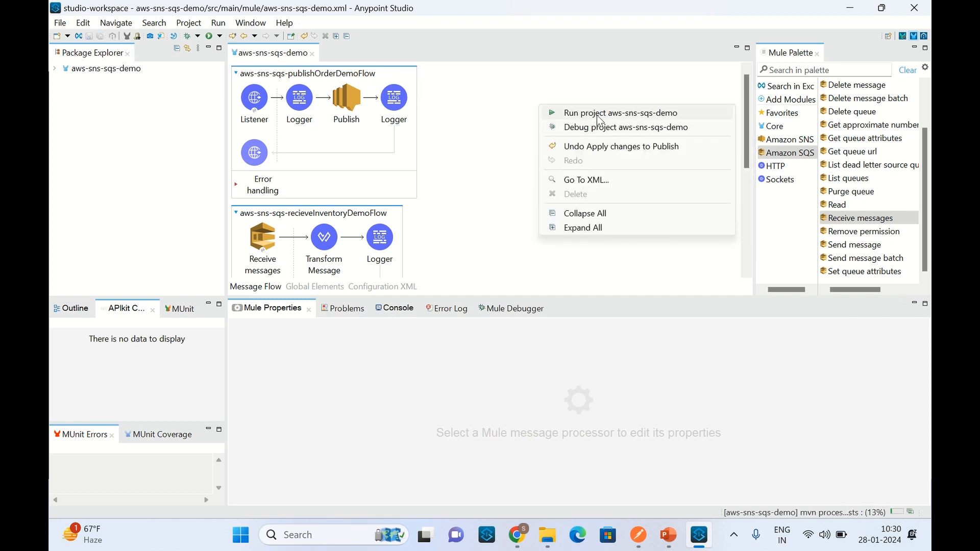
left_click(597, 115)
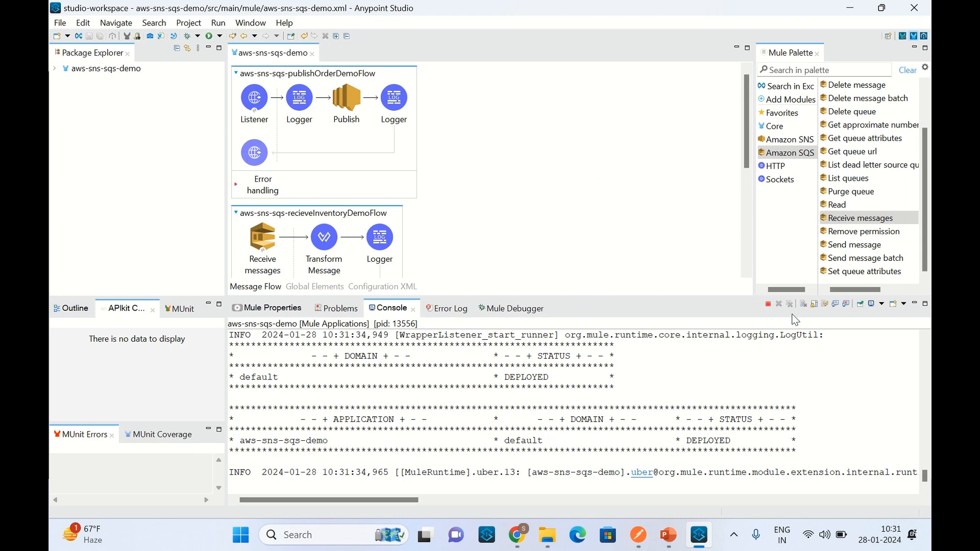
left_click(805, 304)
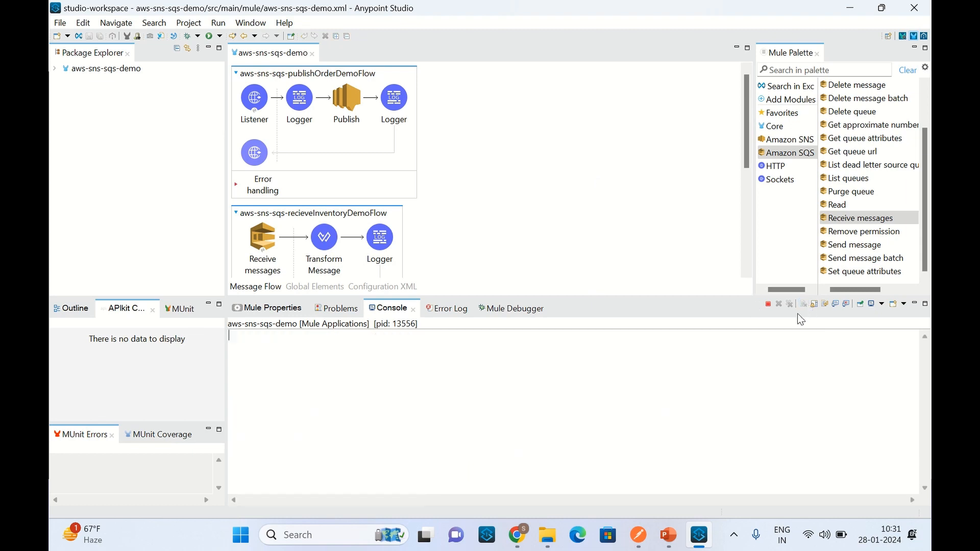
Step: Switch to Postman, resend the publish order request with the Printer payload and select the message ID in the response
left_click(648, 538)
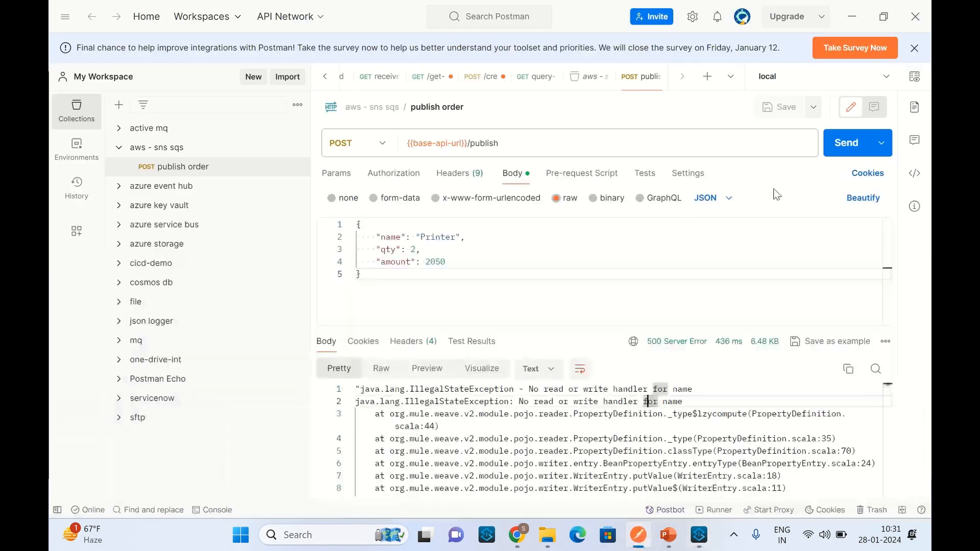
left_click(842, 140)
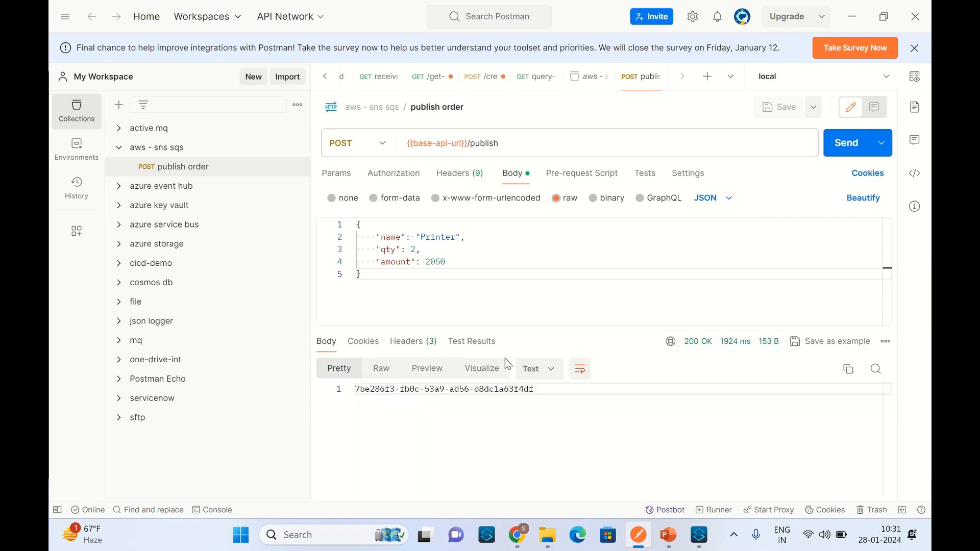
left_click_drag(536, 389, 356, 390)
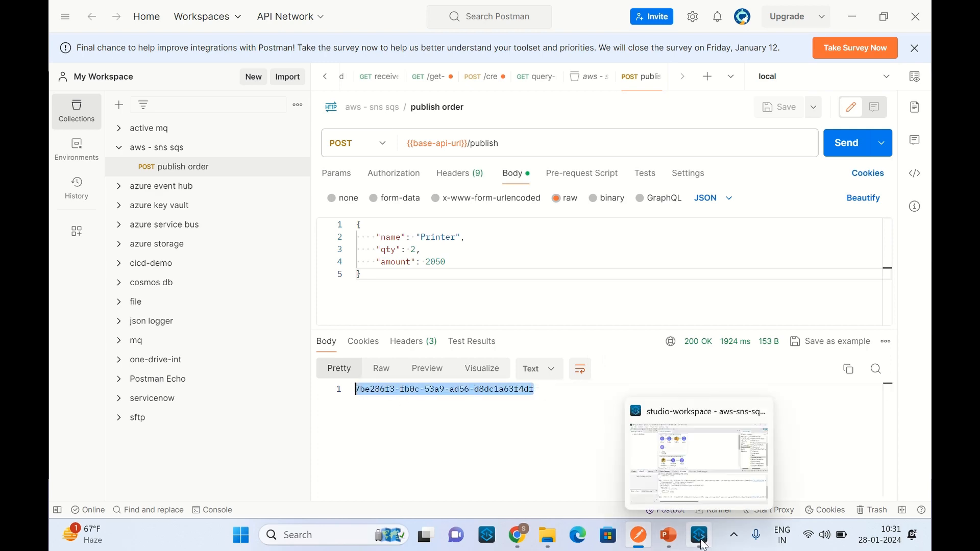
Step: Switch to Anypoint Studio and examine the console log entry from aws-sns-sqs-publishOrderDemoFlow, including its logger text and order payload
left_click(700, 536)
scroll(429, 446, "up", 5)
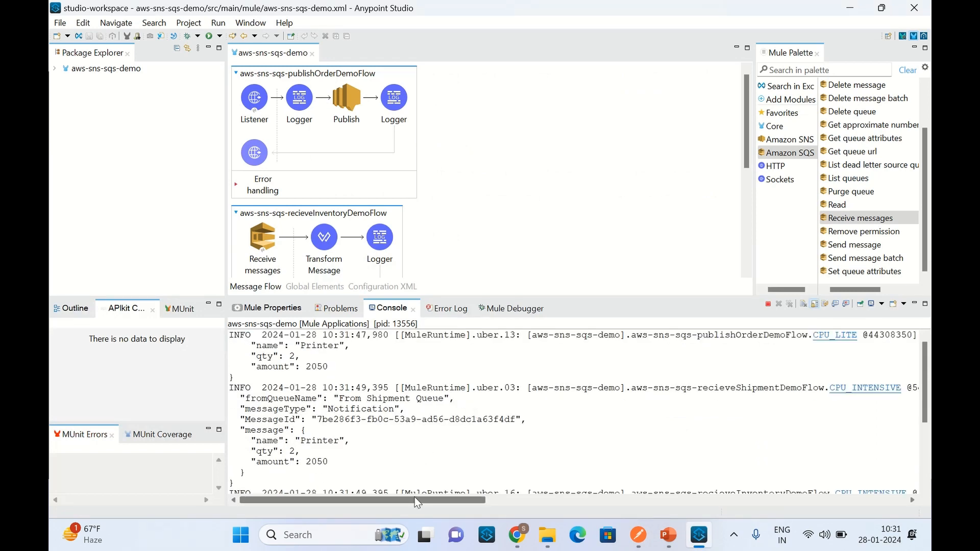
left_click_drag(416, 500, 842, 550)
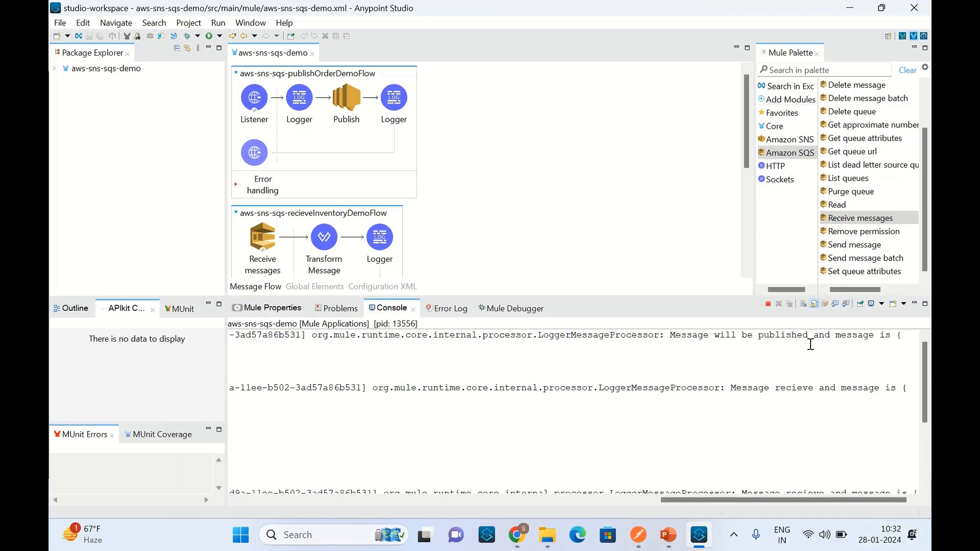
left_click_drag(827, 501, 415, 519)
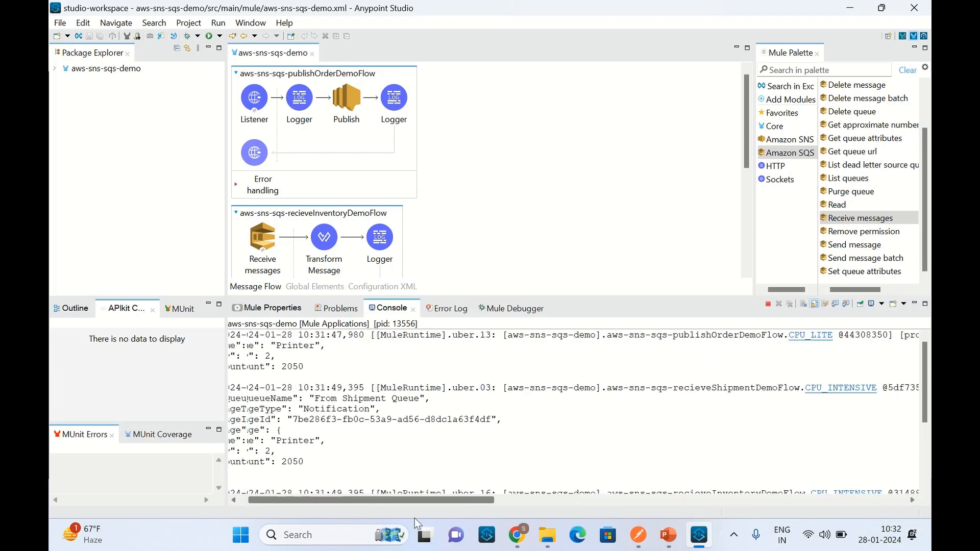
left_click_drag(235, 378, 233, 345)
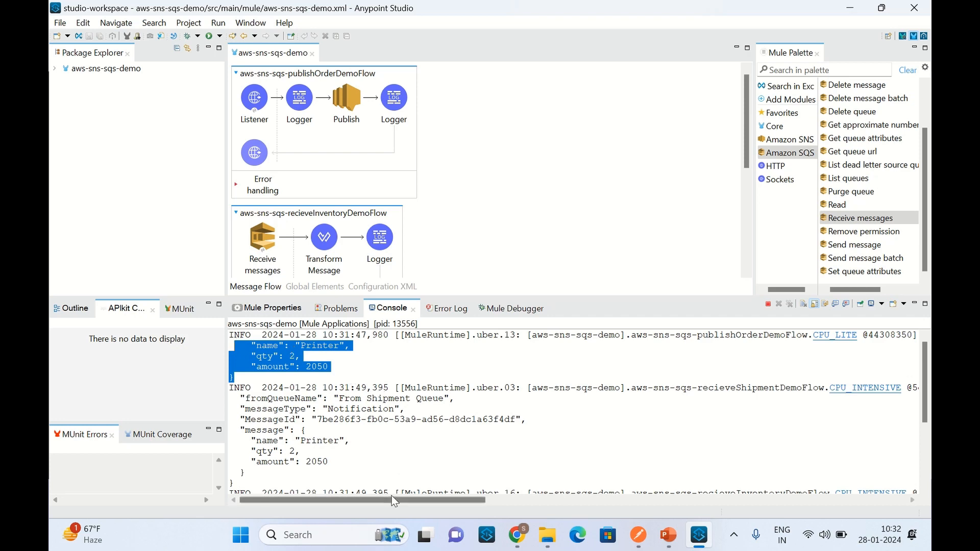
left_click_drag(387, 499, 347, 472)
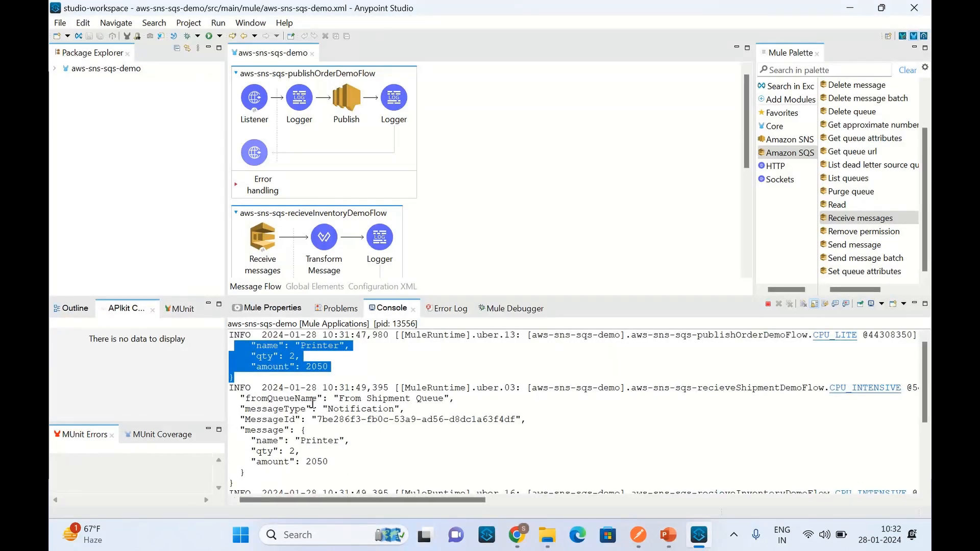
Step: Examine the queue name, message type, message ID and order message in the console entry logged by aws-sns-sqs-recieveShipmentDemoFlow
left_click_drag(339, 403, 445, 404)
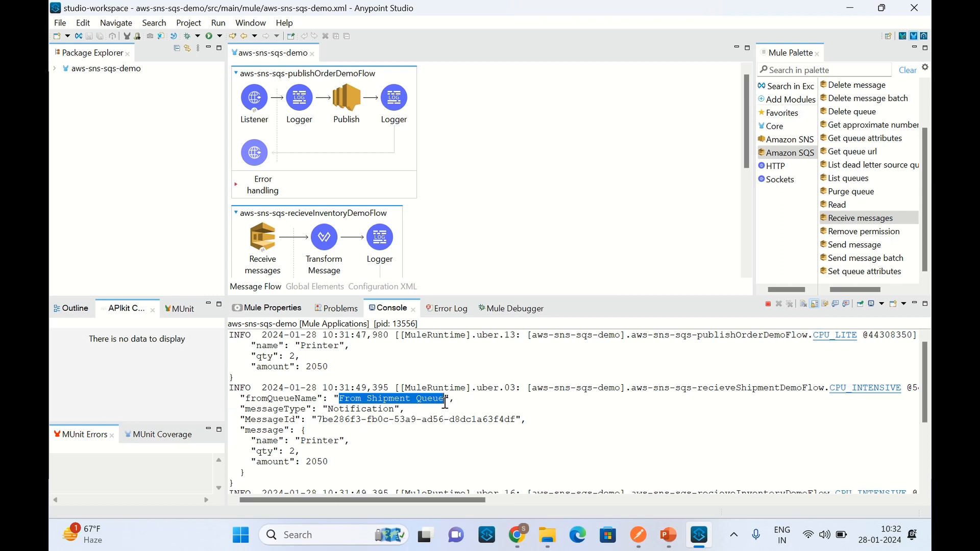
left_click(332, 400)
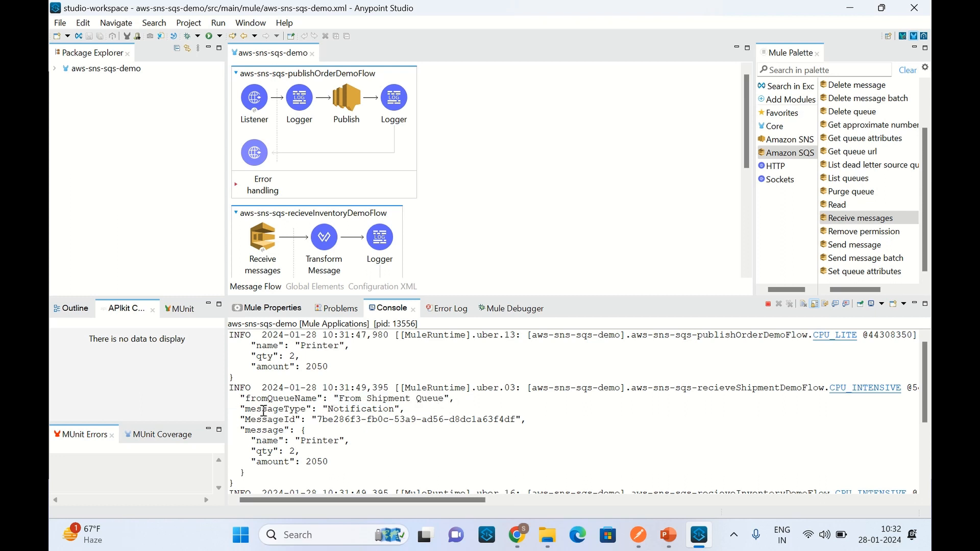
left_click_drag(242, 399, 406, 409)
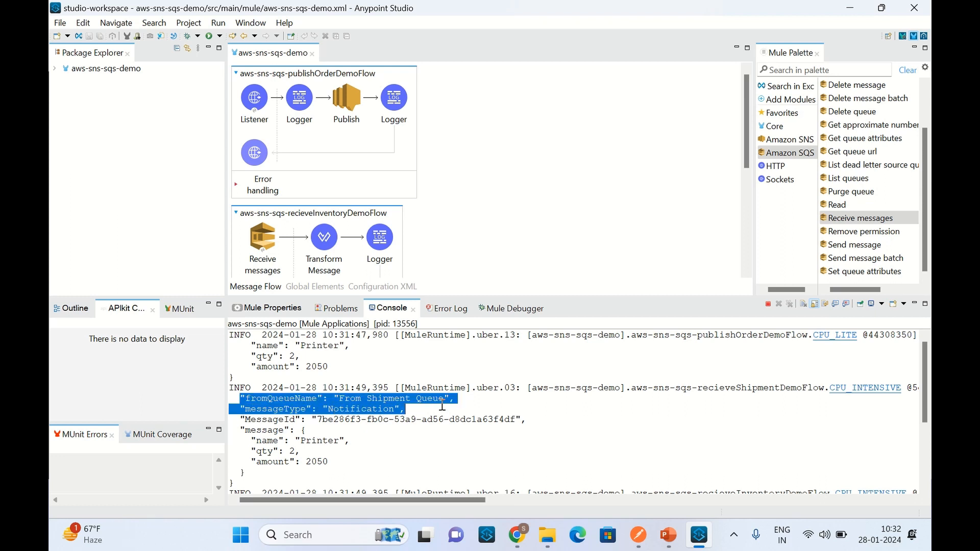
left_click(370, 434)
double_click(356, 410)
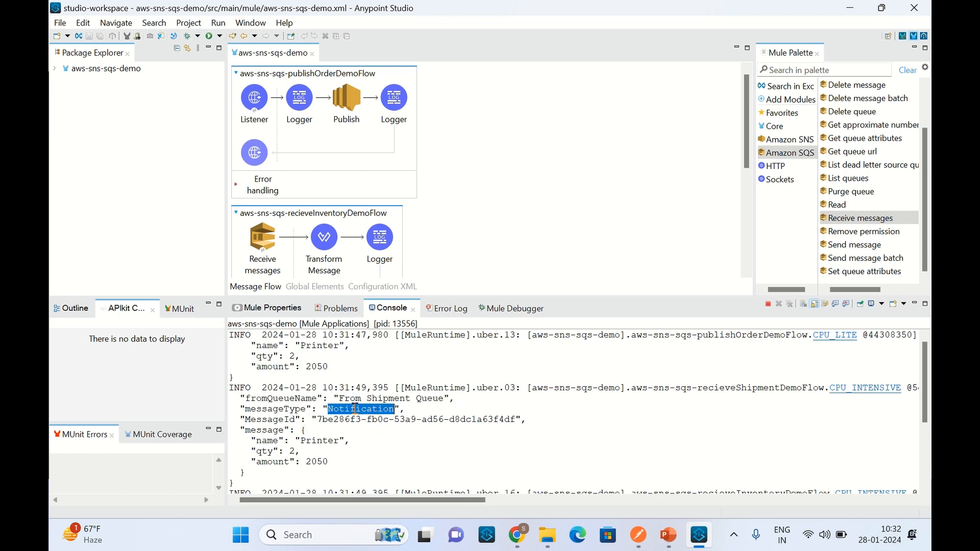
left_click(363, 432)
double_click(374, 419)
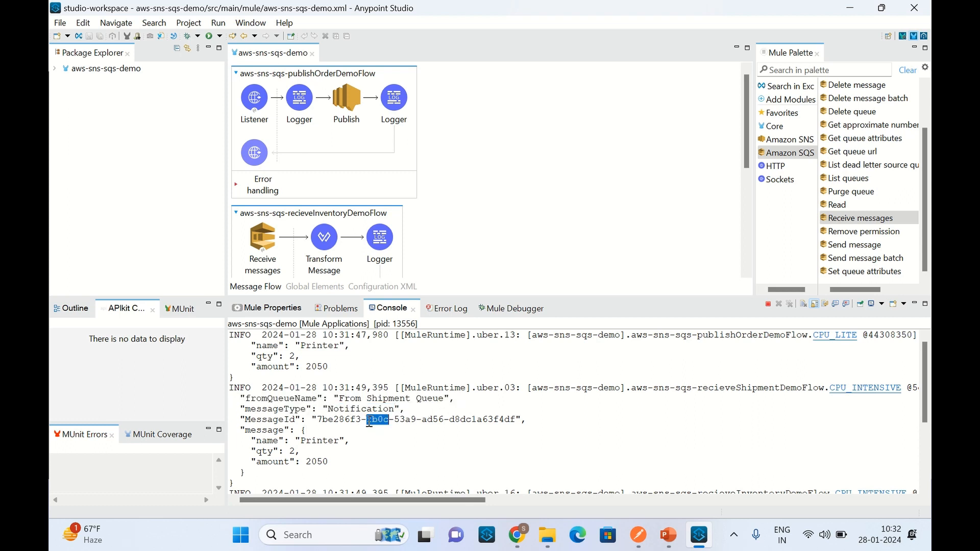
left_click_drag(245, 473, 229, 434)
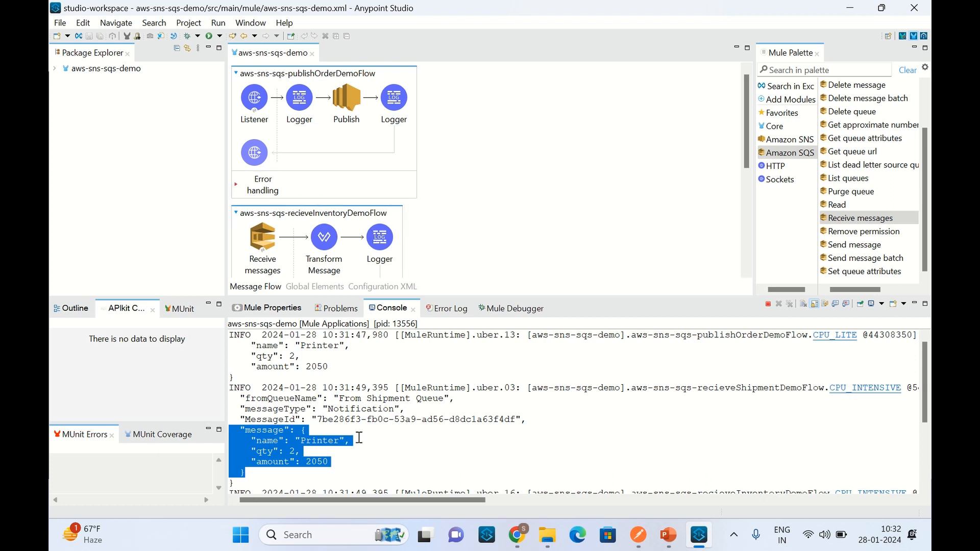
left_click(372, 409)
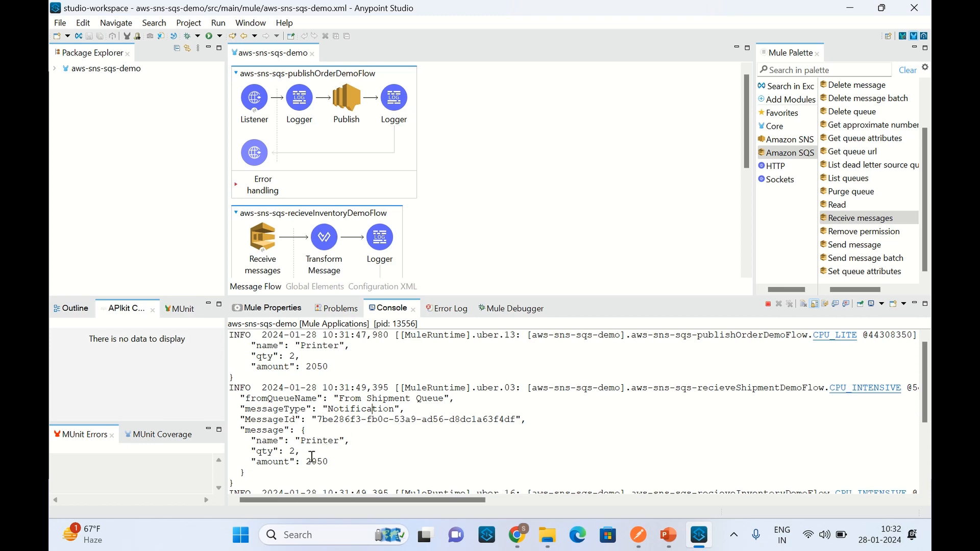
left_click_drag(295, 453, 253, 454)
left_click(287, 355)
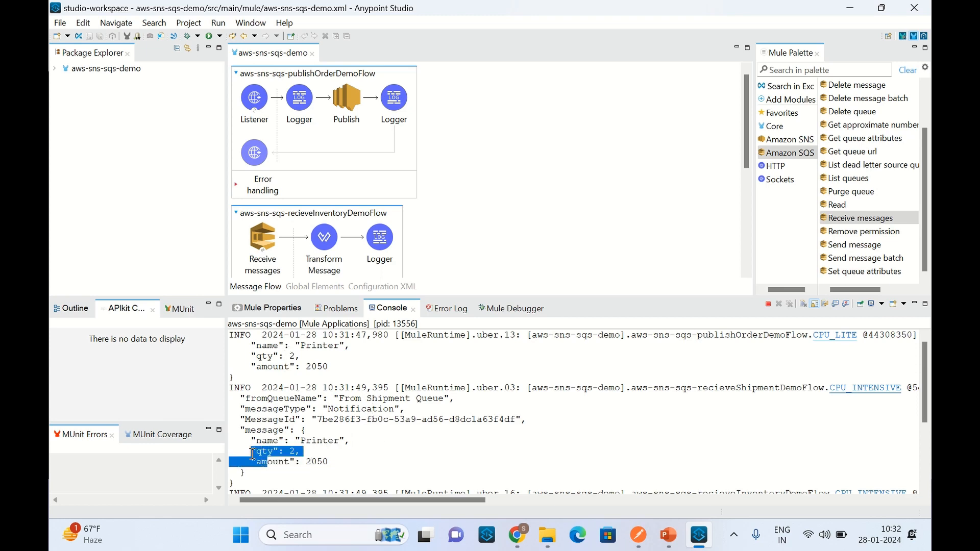
Step: Check the queue name, message ID and message body in the console entry logged by aws-sns-sqs-recieveInventoryDemoFlow
scroll(350, 453, "down", 4)
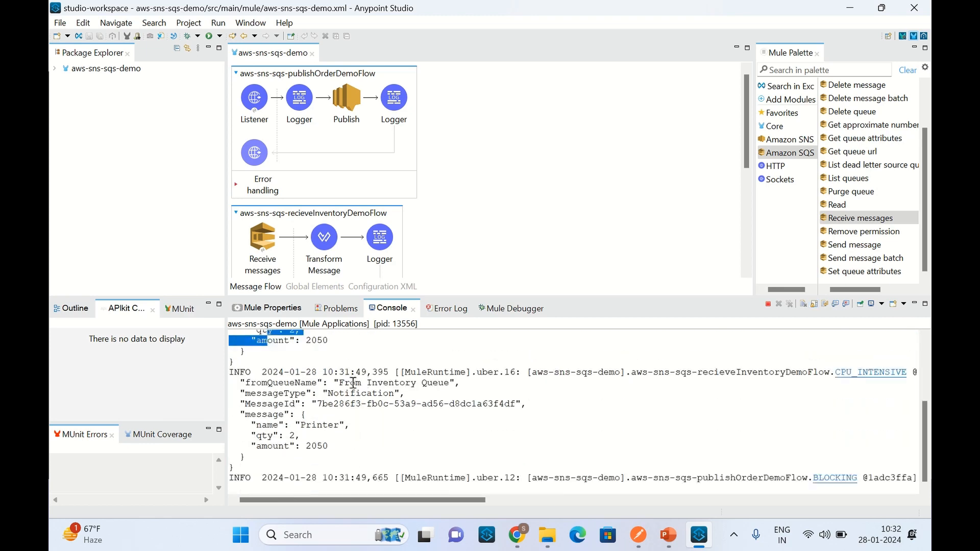
scroll(426, 407, "up", 2)
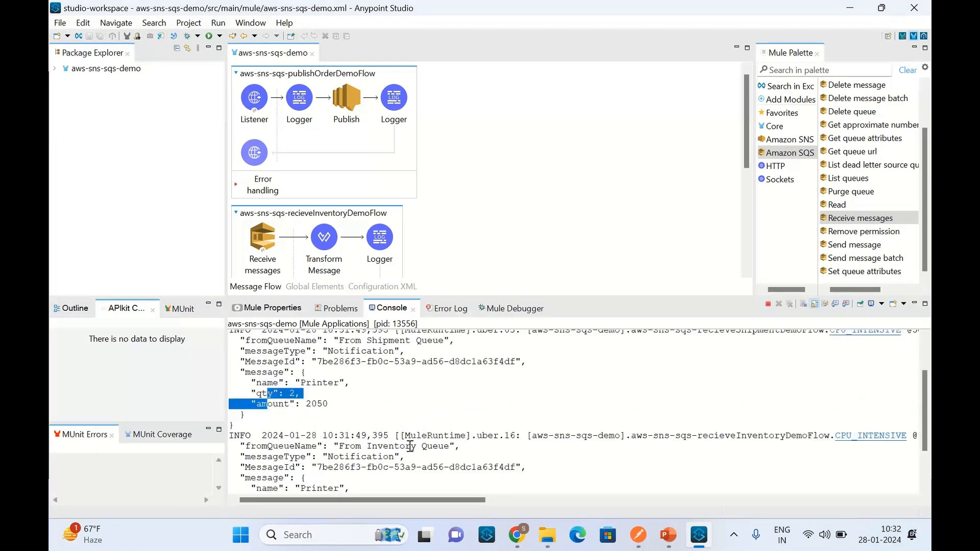
left_click_drag(362, 446, 447, 452)
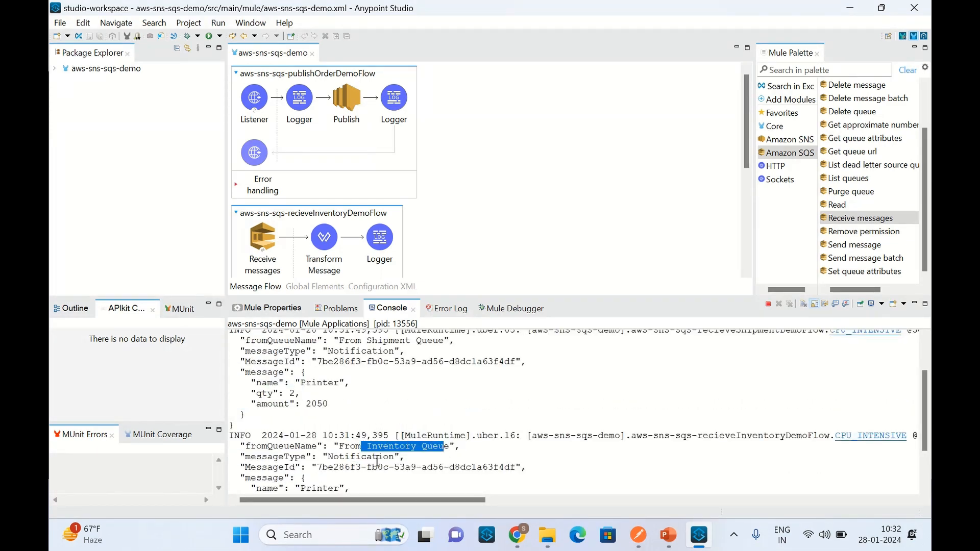
left_click(366, 459)
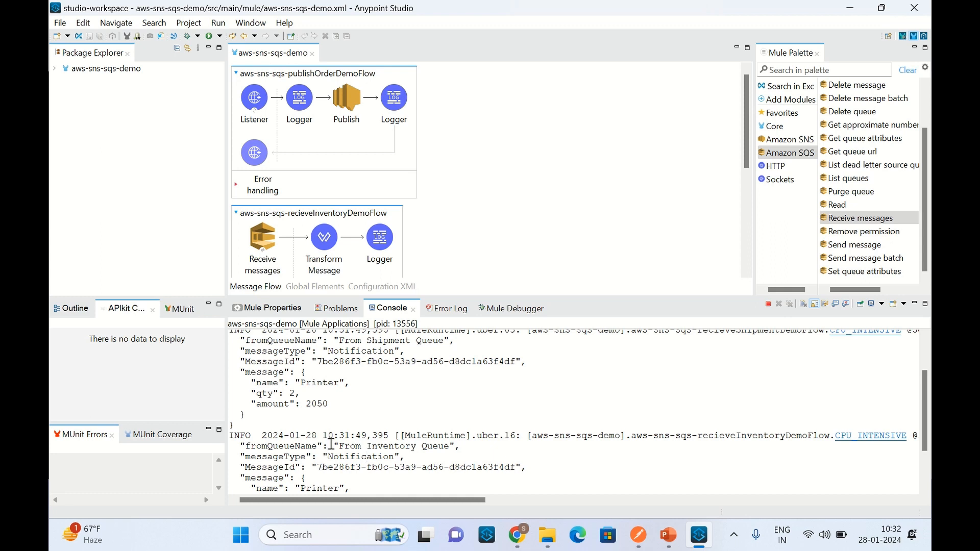
scroll(409, 233, "down", 1)
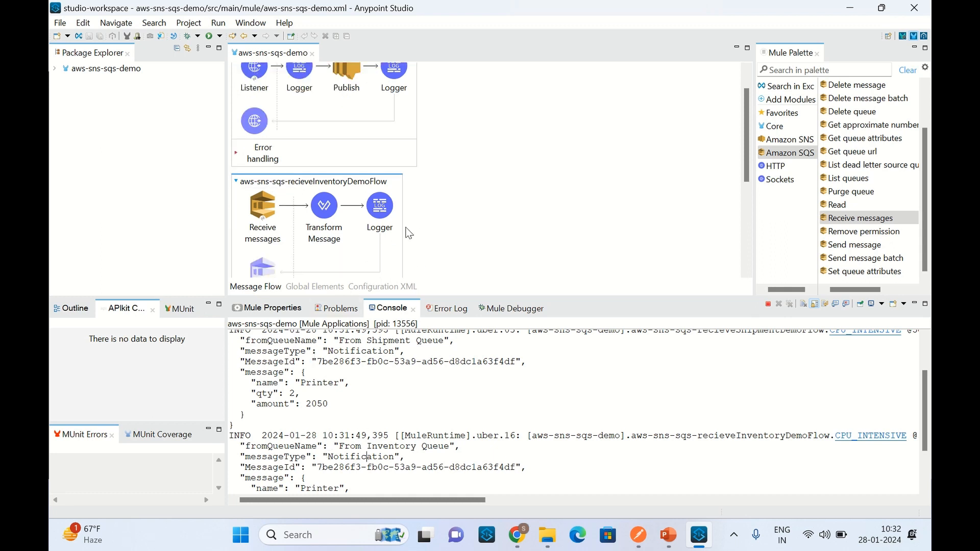
scroll(363, 468, "down", 1)
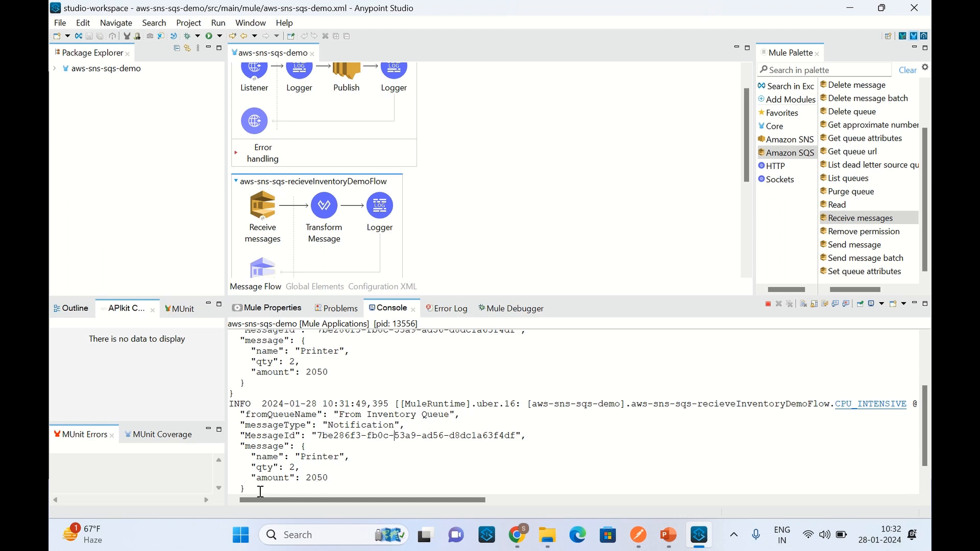
left_click_drag(260, 492, 230, 450)
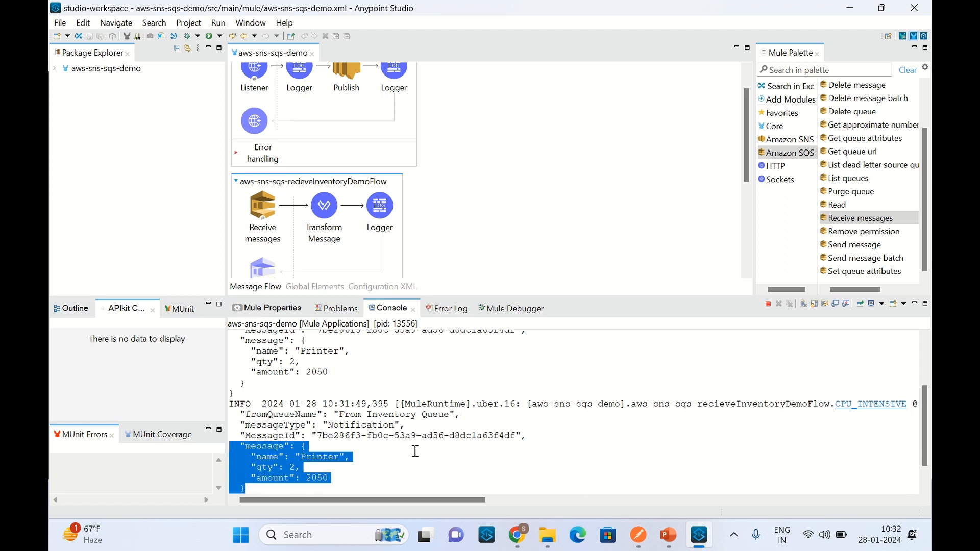
Step: Compare the publish, inventory and shipment flows on the canvas with their corresponding console log entries
scroll(415, 457, "up", 1)
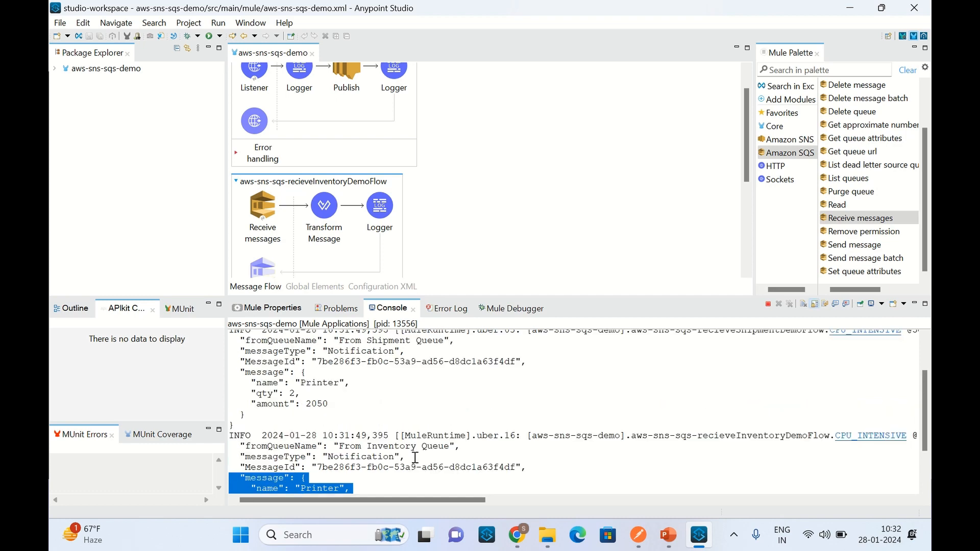
scroll(414, 459, "up", 2)
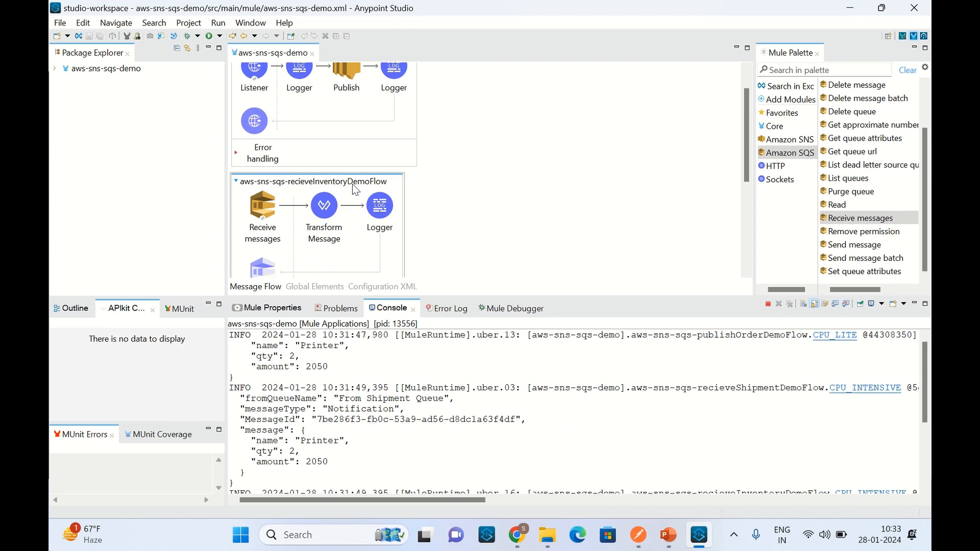
scroll(358, 164, "up", 1)
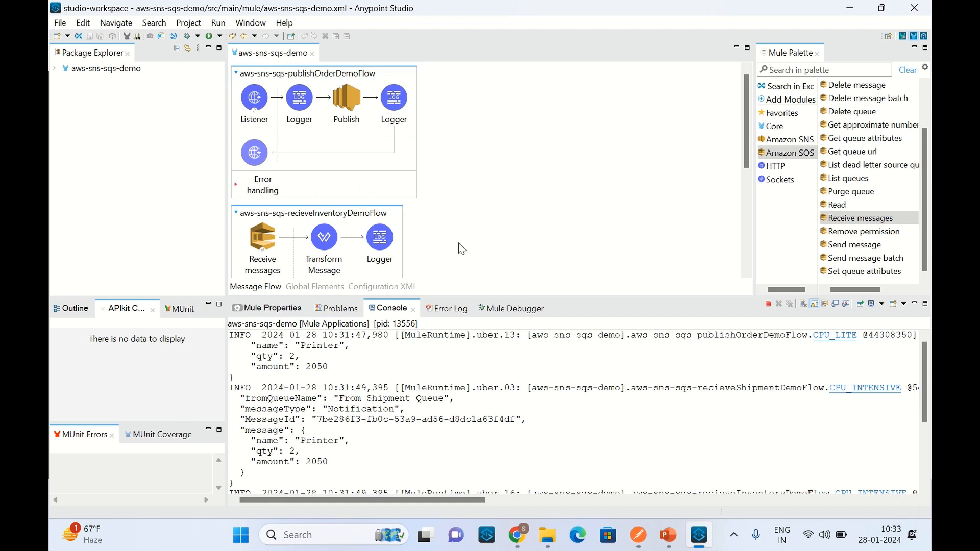
scroll(312, 250, "down", 4)
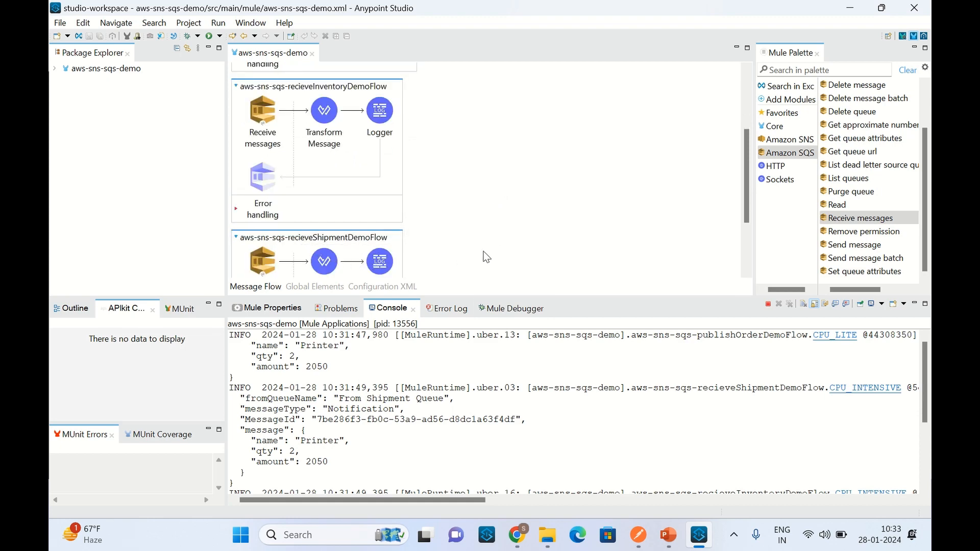
scroll(390, 428, "down", 3)
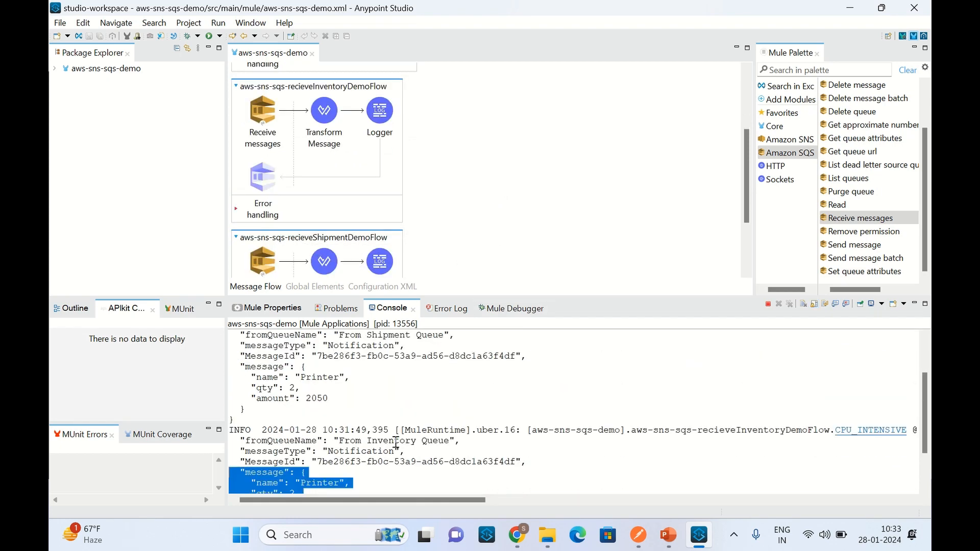
scroll(418, 451, "up", 3)
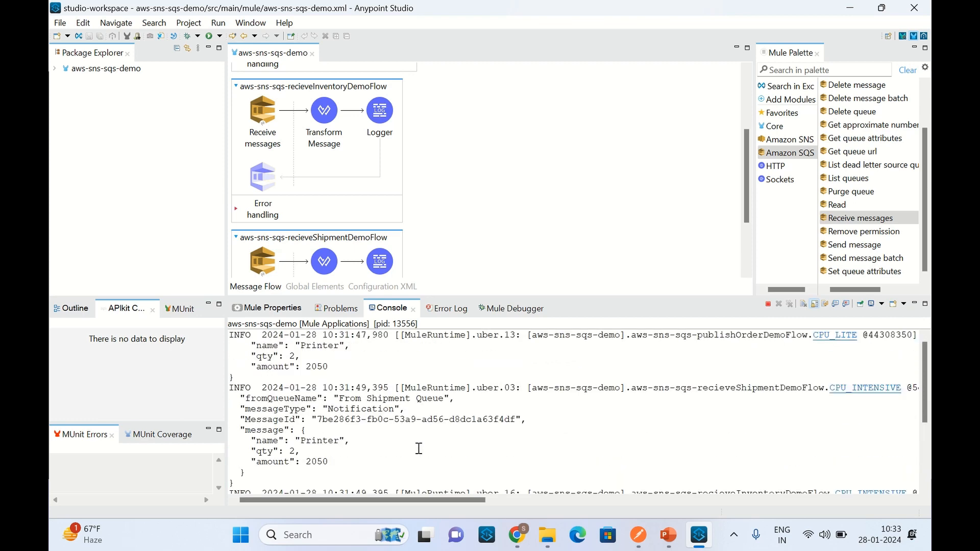